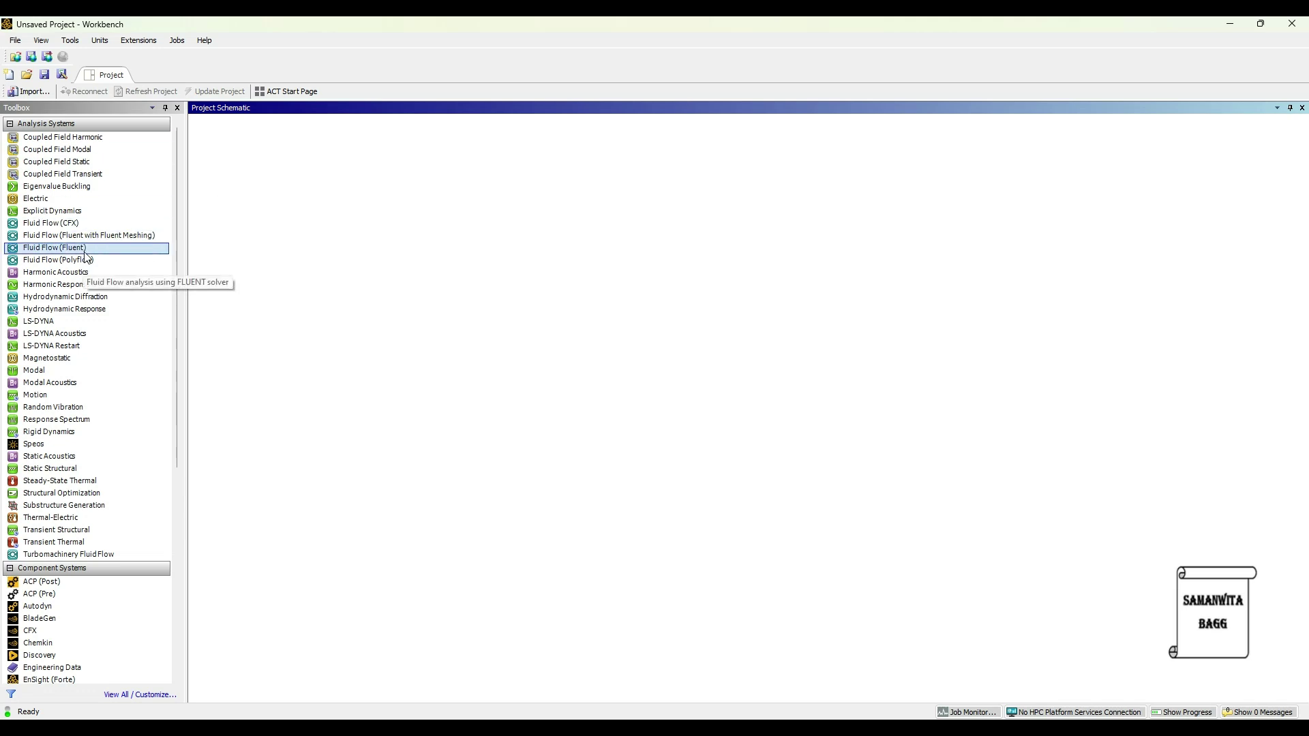
- Add a Fluid Flow (Fluent) system, import branch pipe design.agdb, and open it in DesignModeler
drag(268, 245, 265, 240)
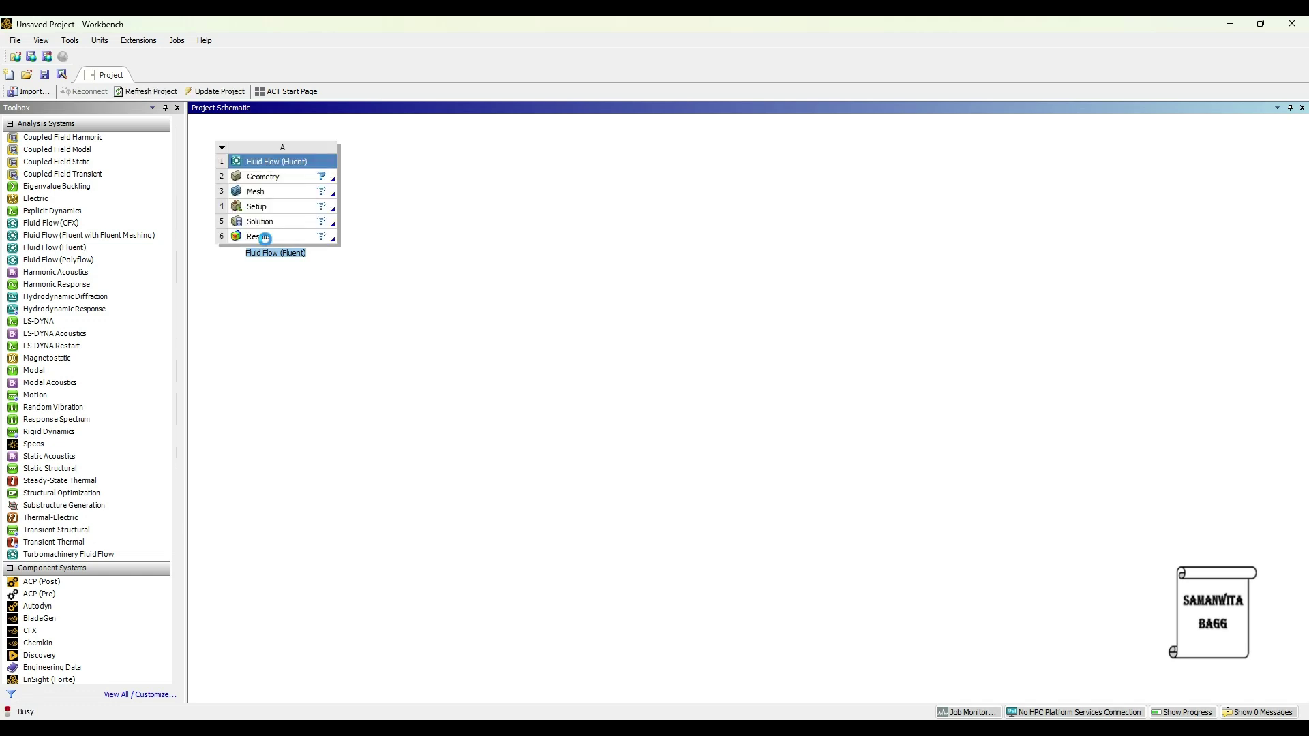
key(Return)
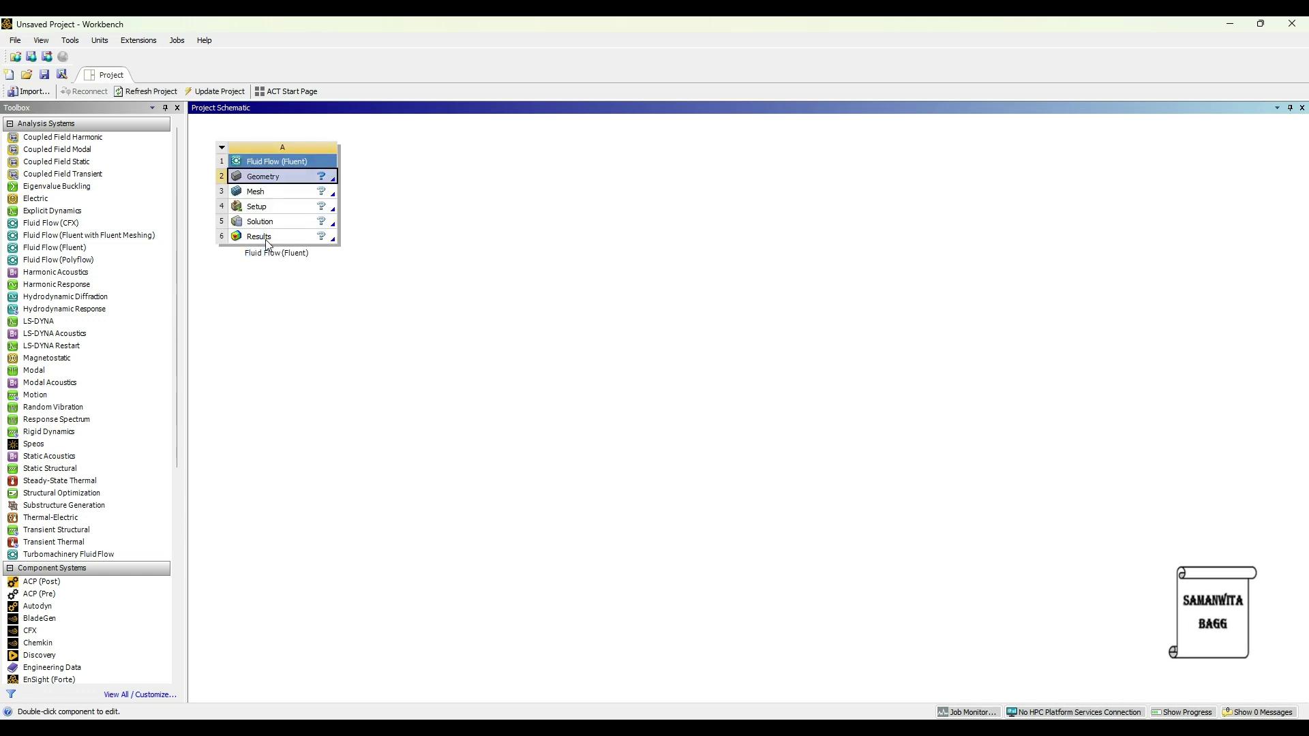
right_click(285, 178)
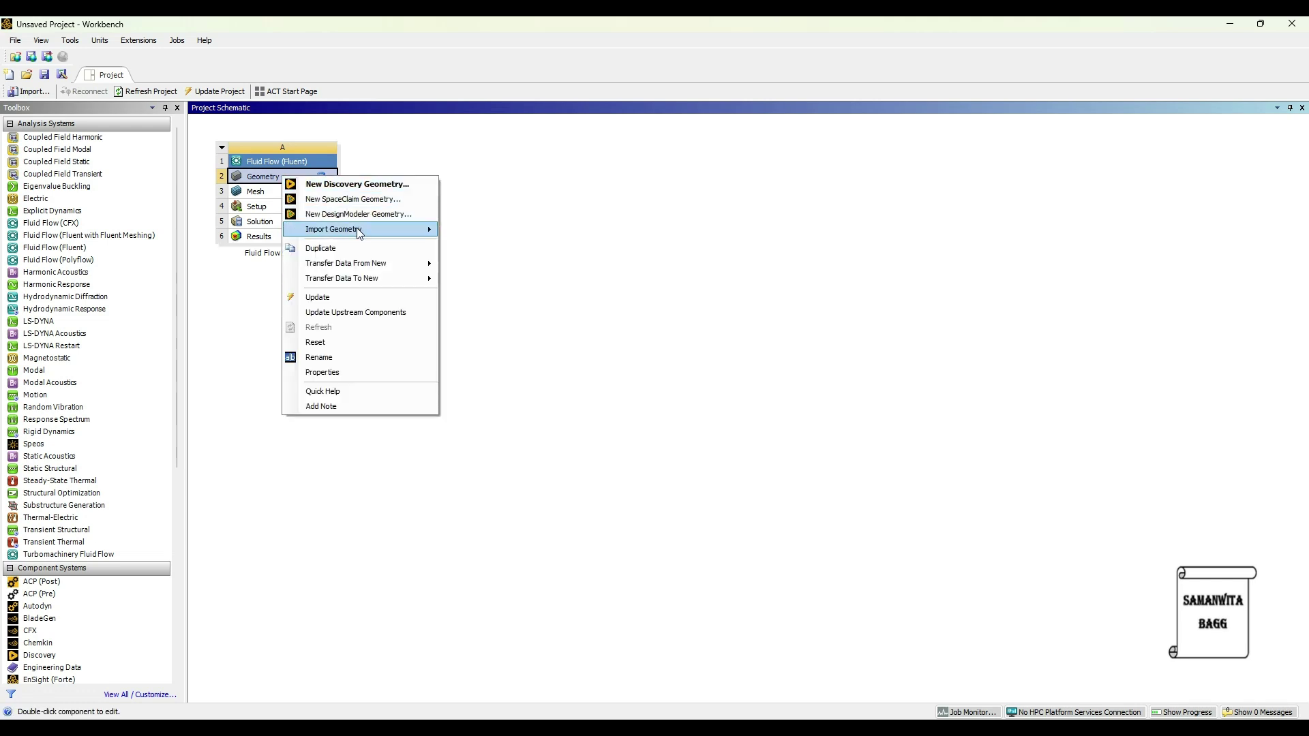
mouse_move(359, 230)
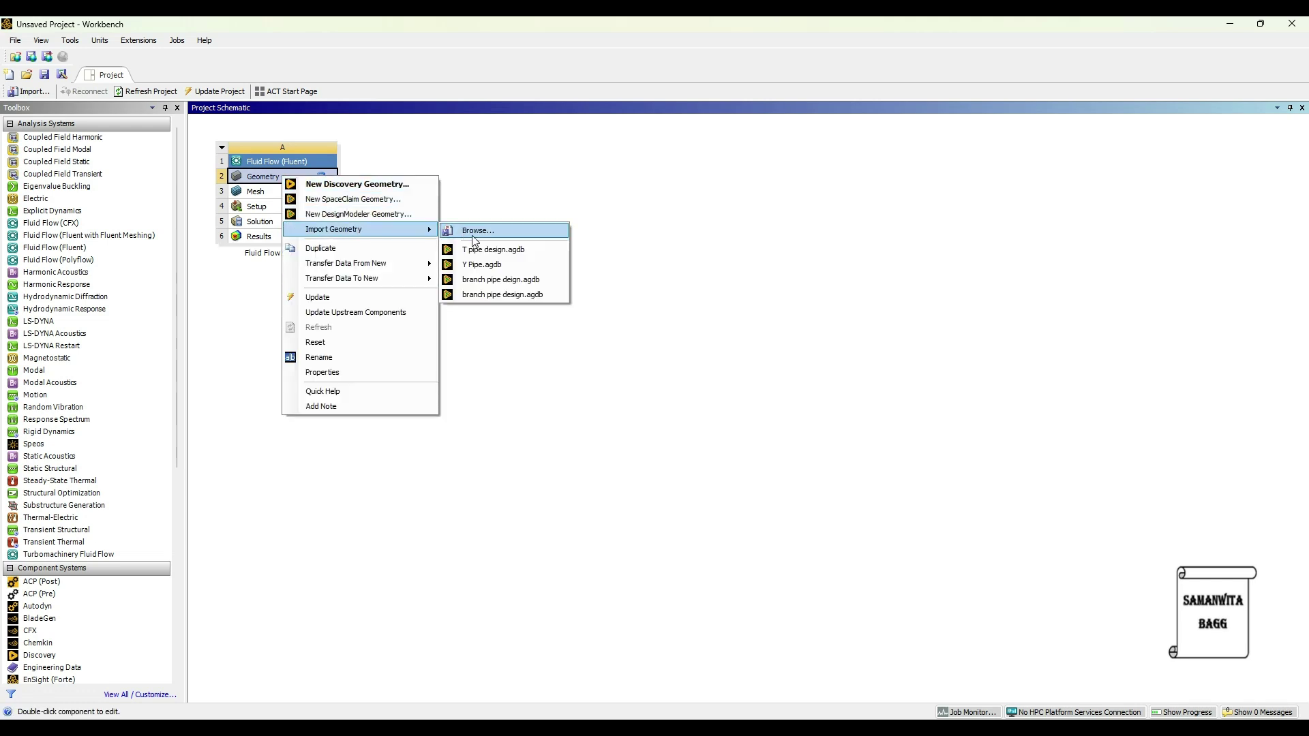
click(525, 280)
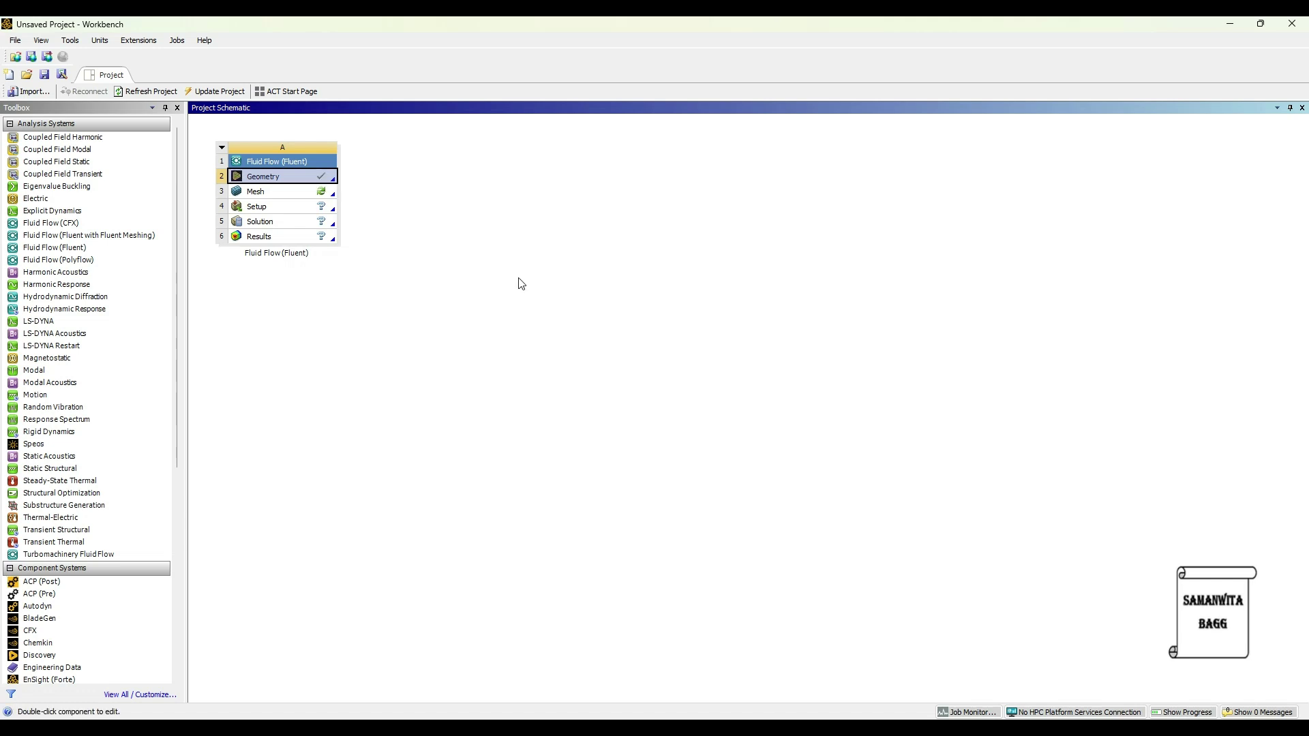
double_click(278, 182)
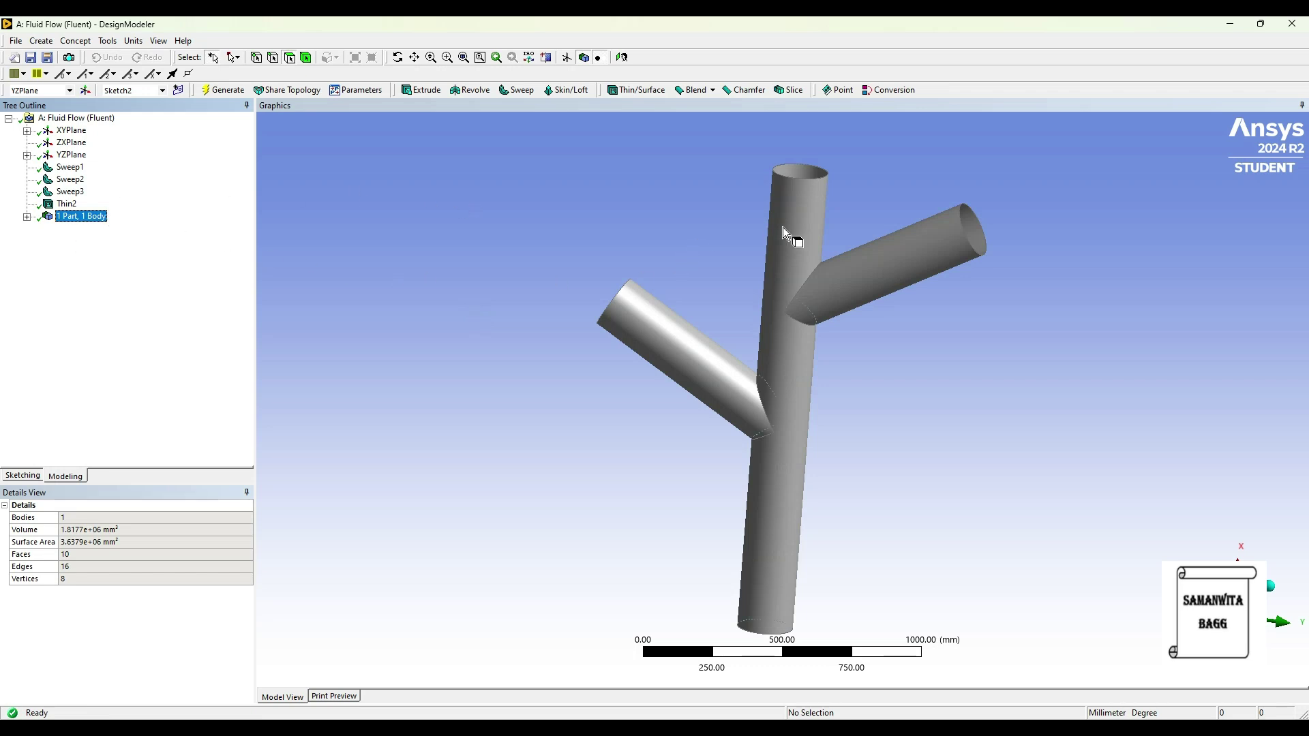
- Start a Fill (By Cavity) and select the left branch and top pipe end faces
mouse_move(786, 219)
middle_down()
mouse_move(739, 371)
mouse_move(754, 349)
mouse_move(889, 362)
mouse_move(770, 250)
mouse_move(809, 219)
middle_up()
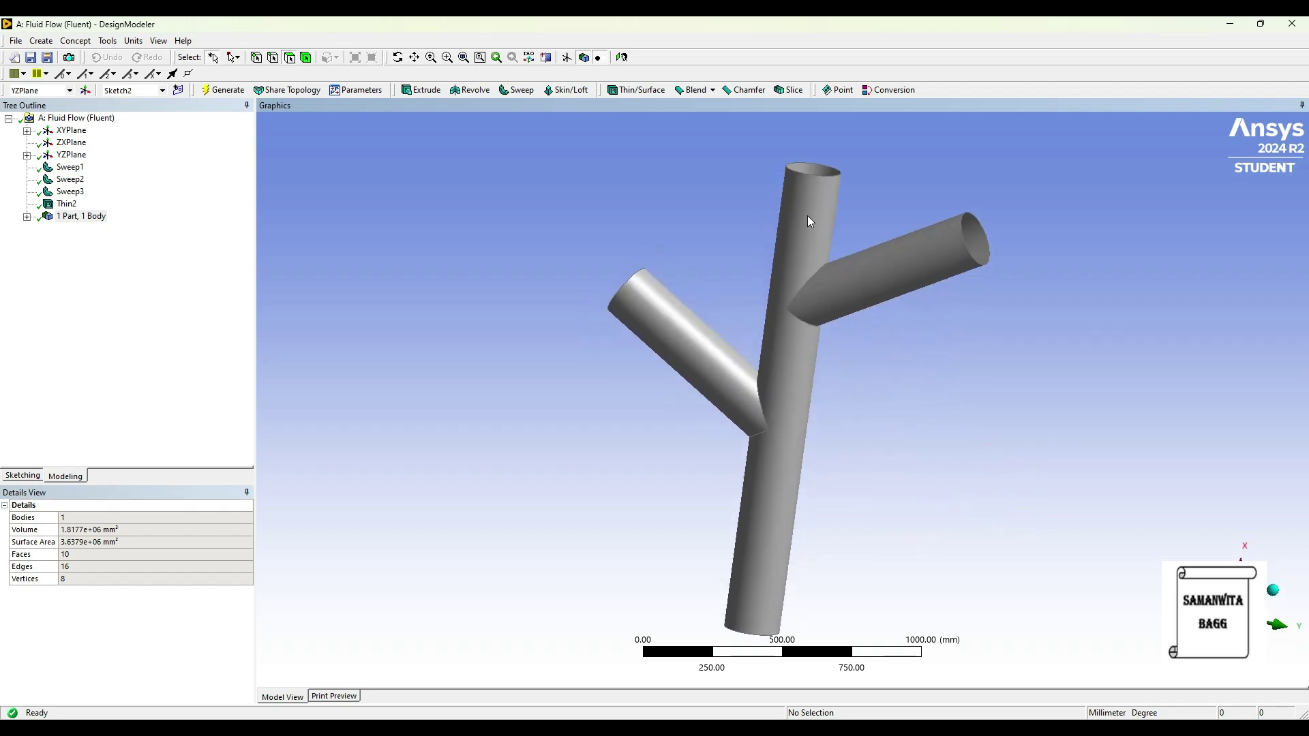
middle_drag(854, 383, 940, 346)
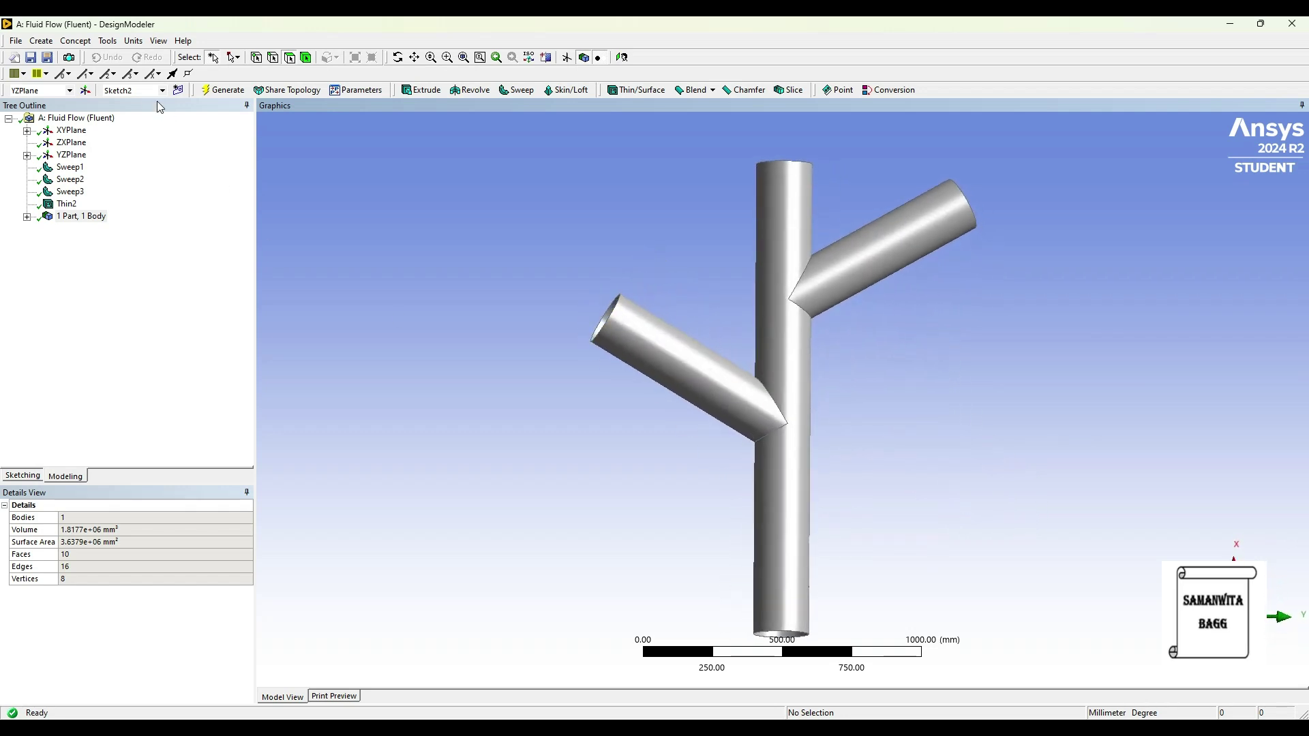
click(117, 42)
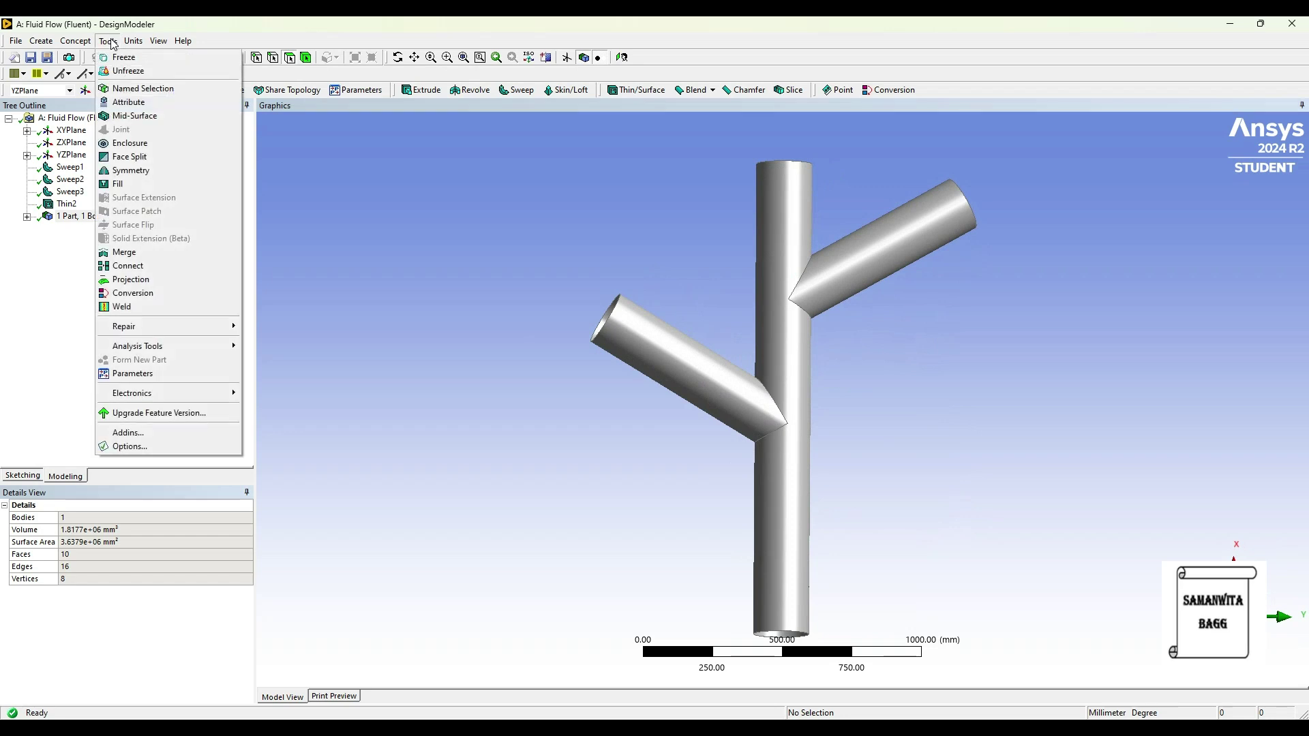
click(143, 186)
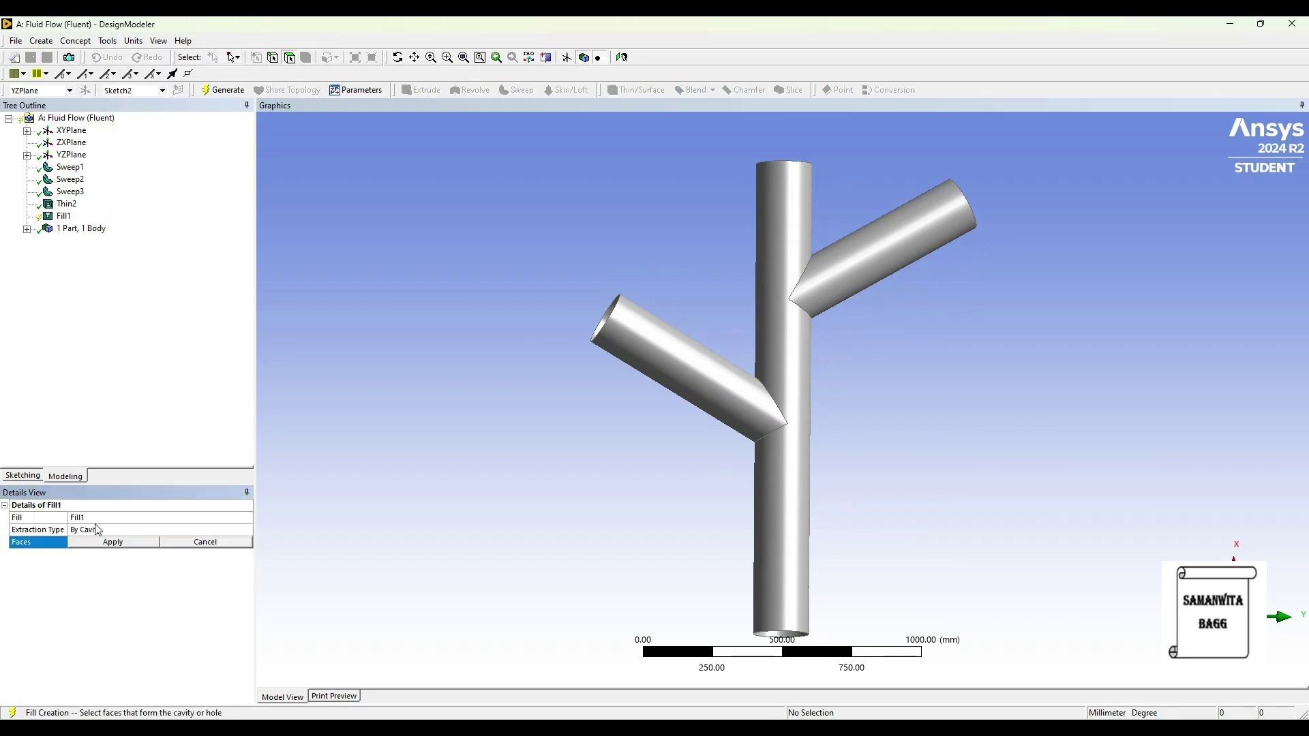
middle_drag(601, 350, 724, 400)
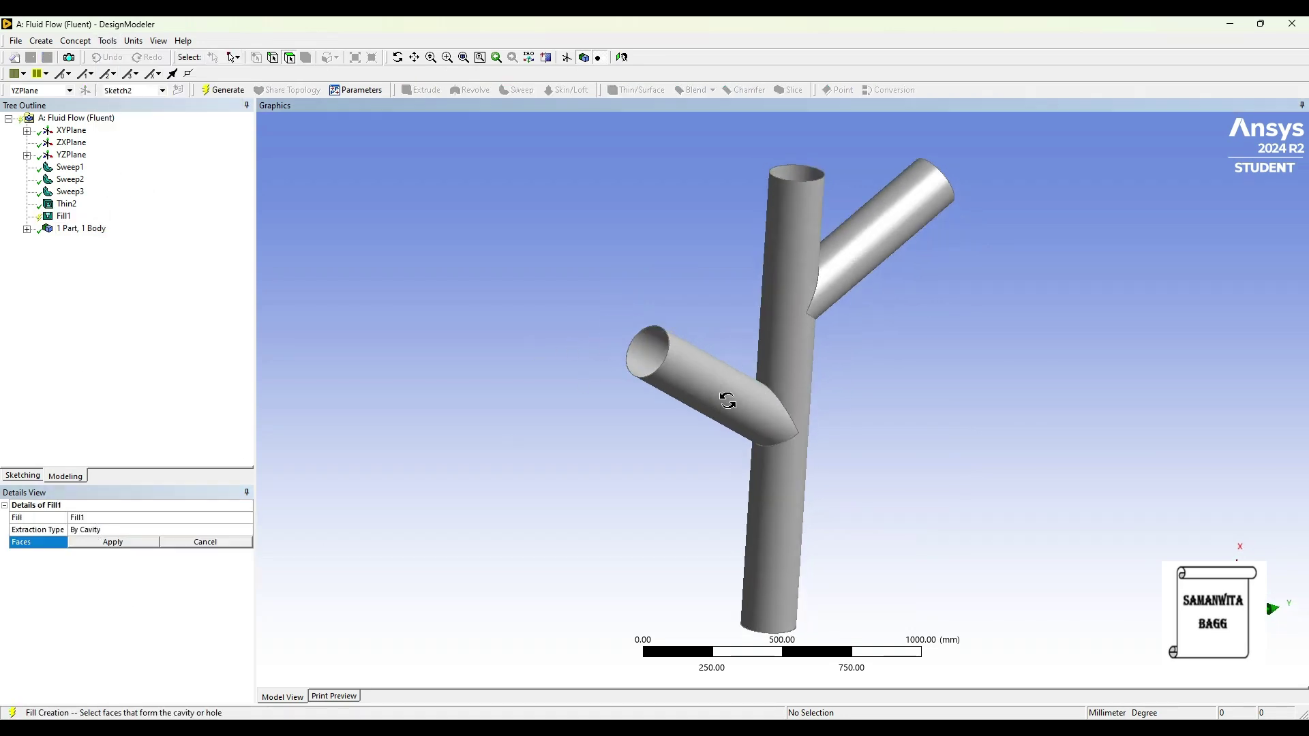
click(654, 355)
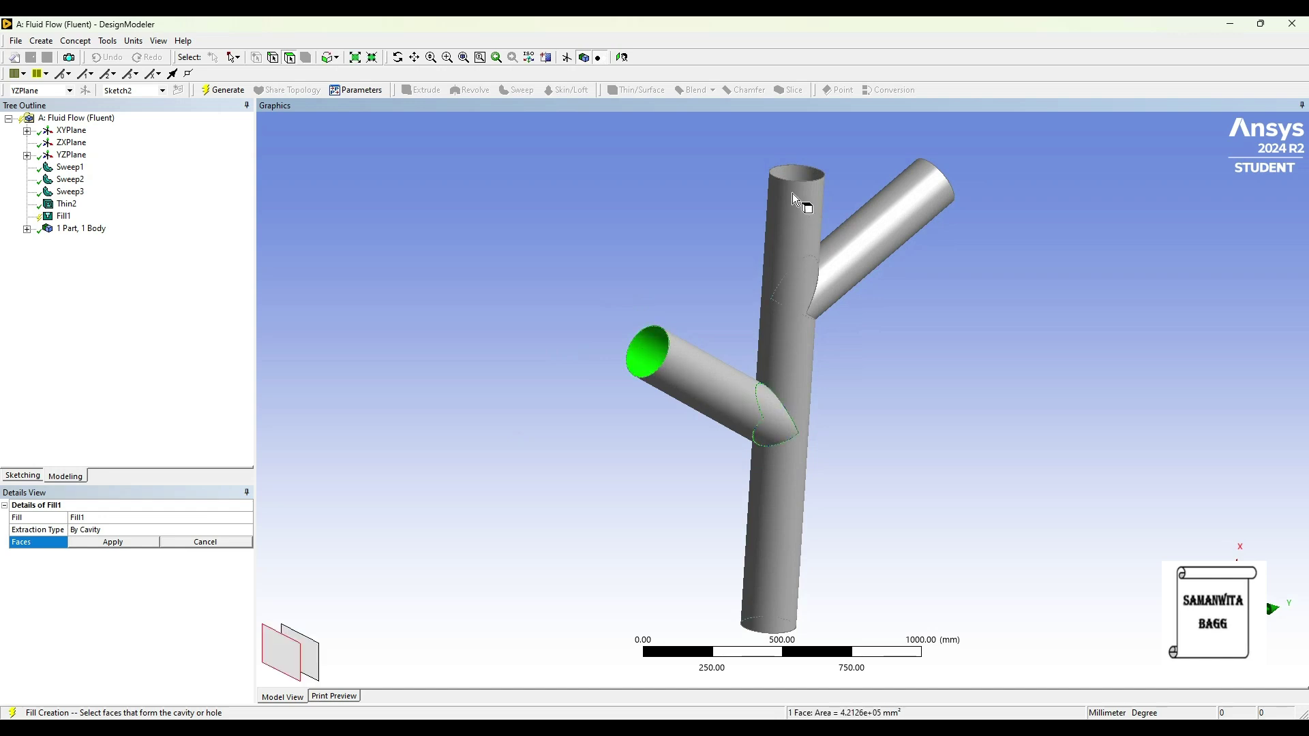
ctrl+click(803, 178)
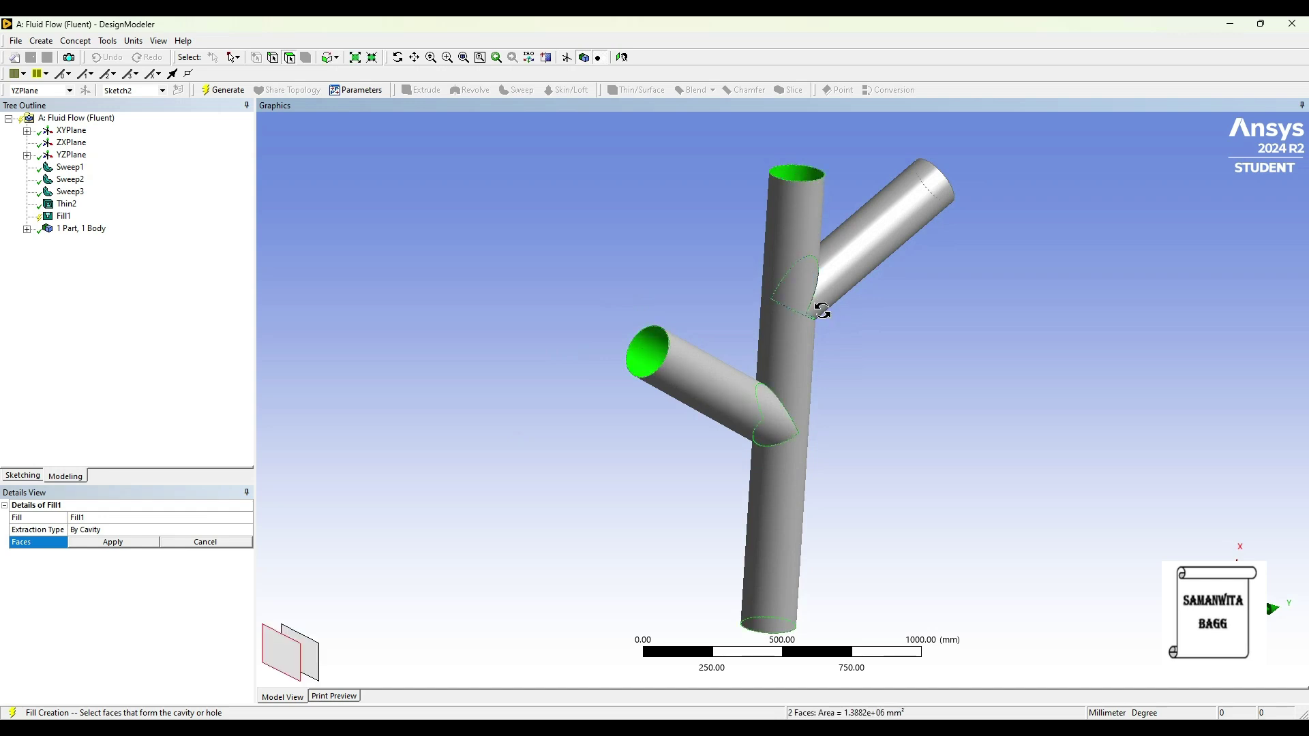
- Add the right branch end face, apply the three faces, and generate the fill
middle_drag(824, 304, 666, 336)
ctrl+click(794, 292)
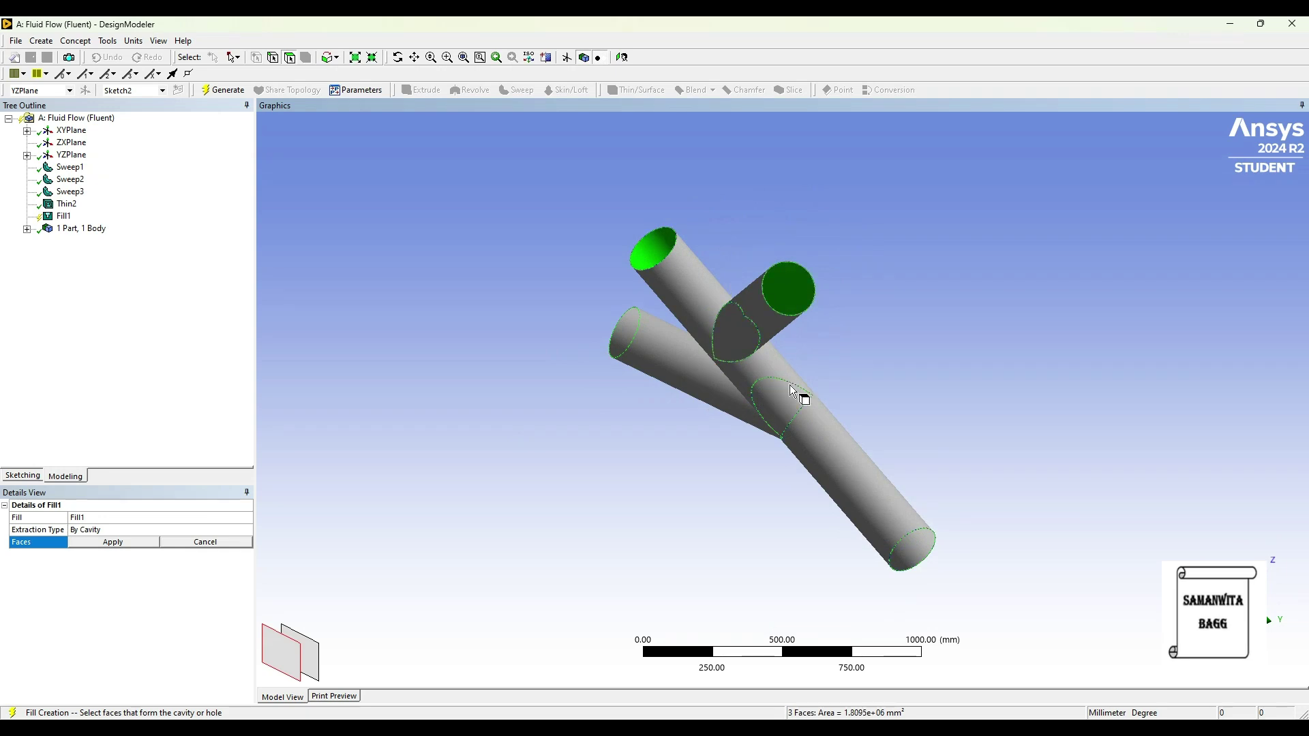
middle_drag(795, 428, 968, 284)
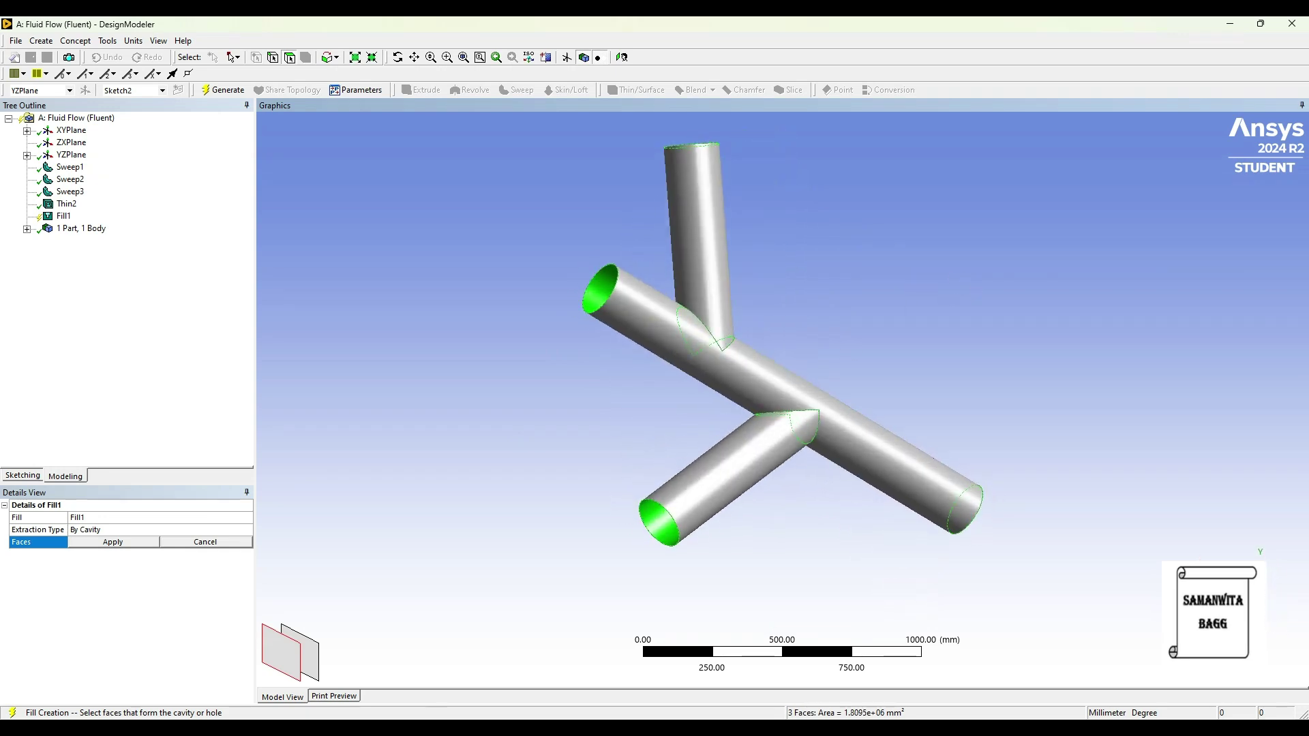
middle_drag(649, 462, 455, 451)
click(96, 542)
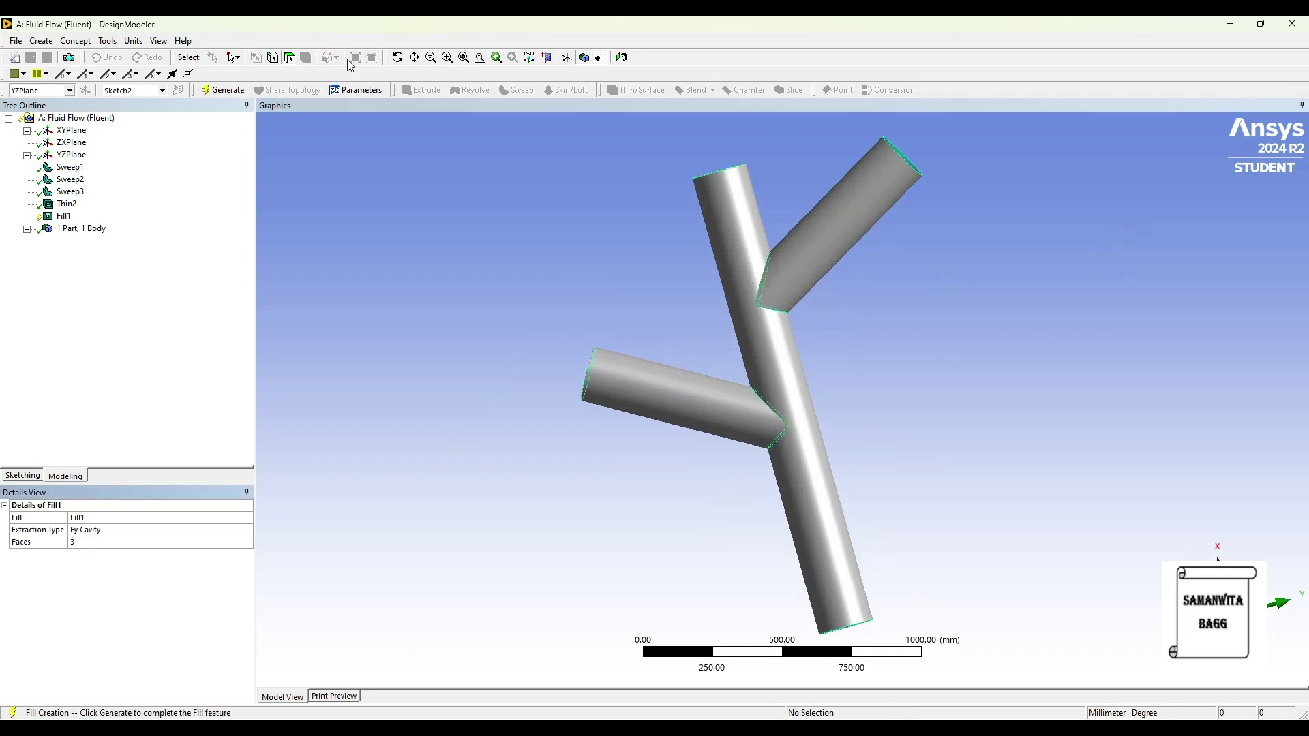
click(223, 89)
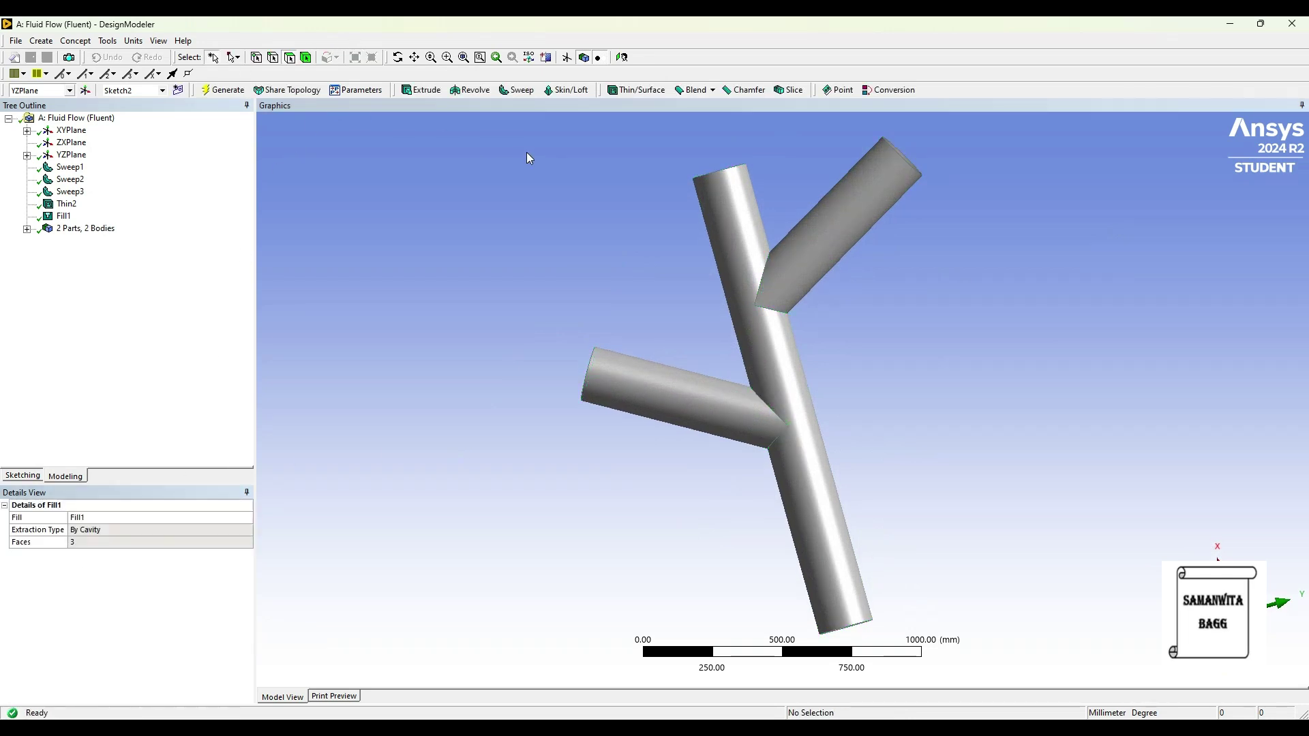
- Rename the first Solid body to wall
click(27, 229)
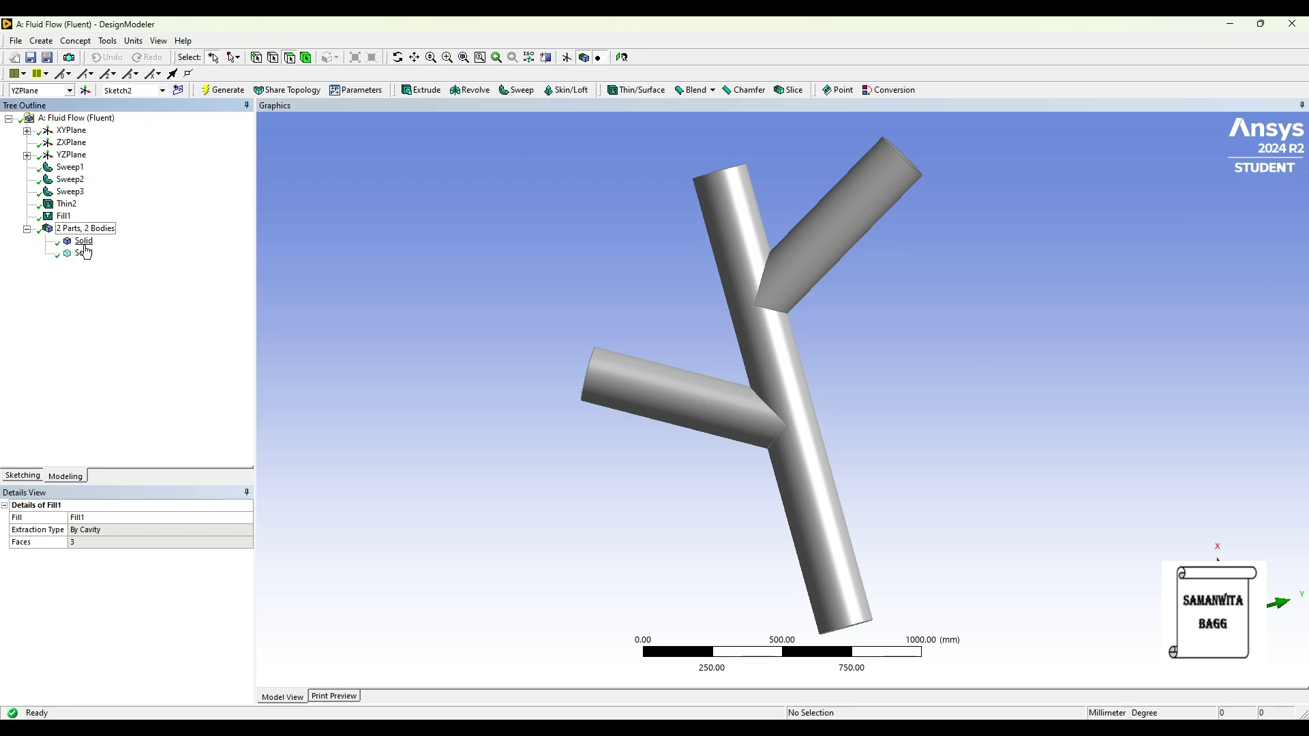
click(84, 243)
right_click(85, 246)
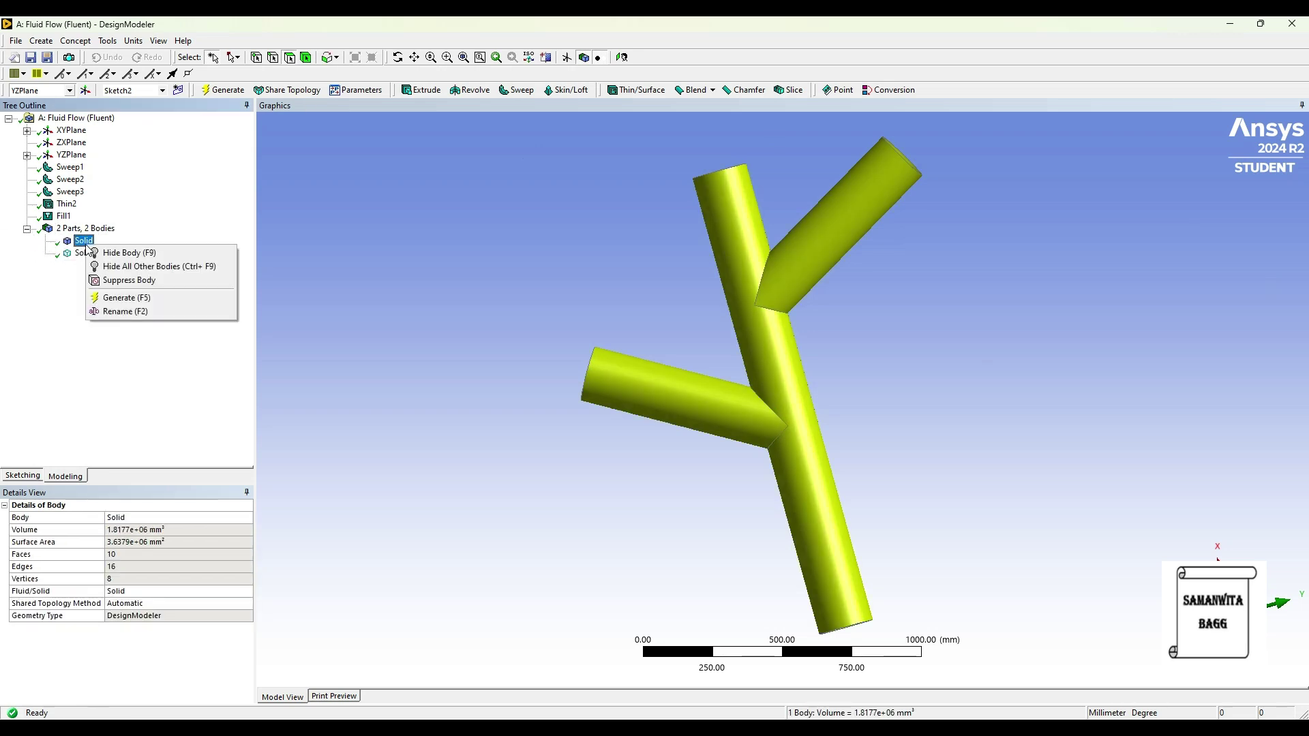
click(128, 313)
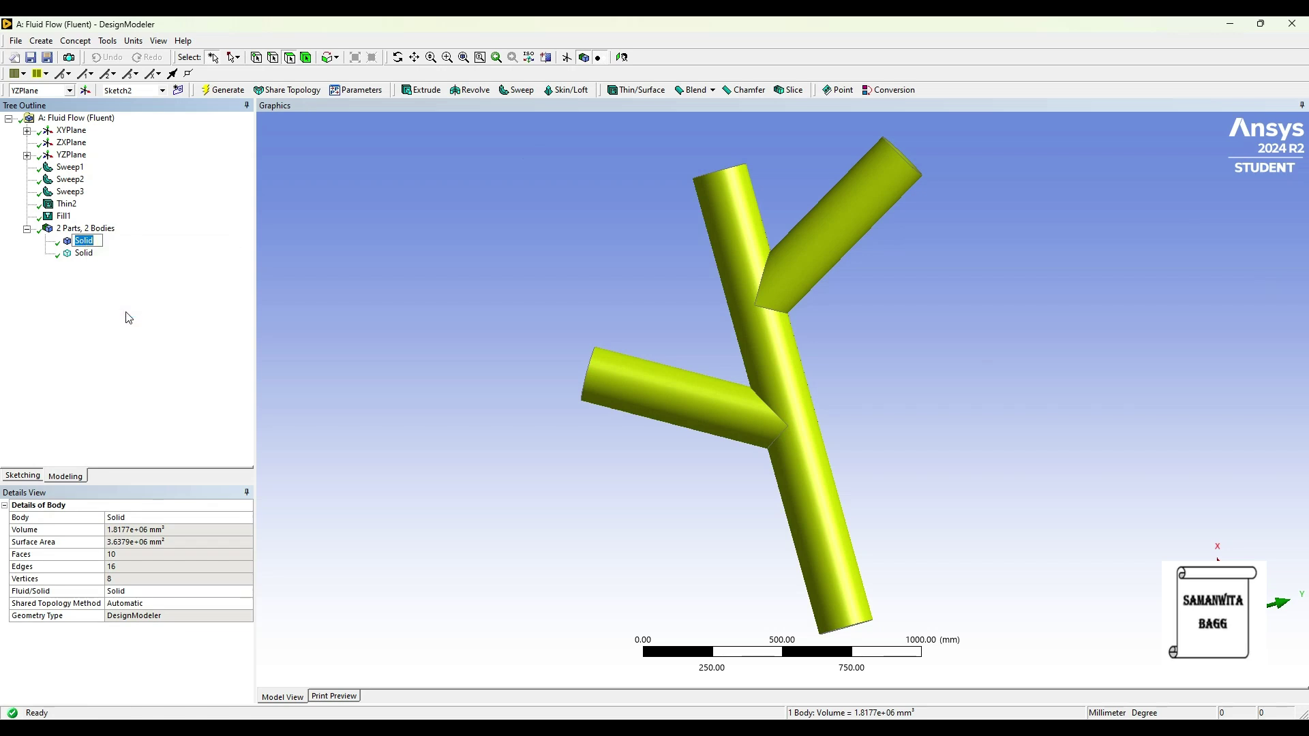
text(wall)
key(Return)
- Rename the second Solid body to fluid and close DesignModeler
click(83, 253)
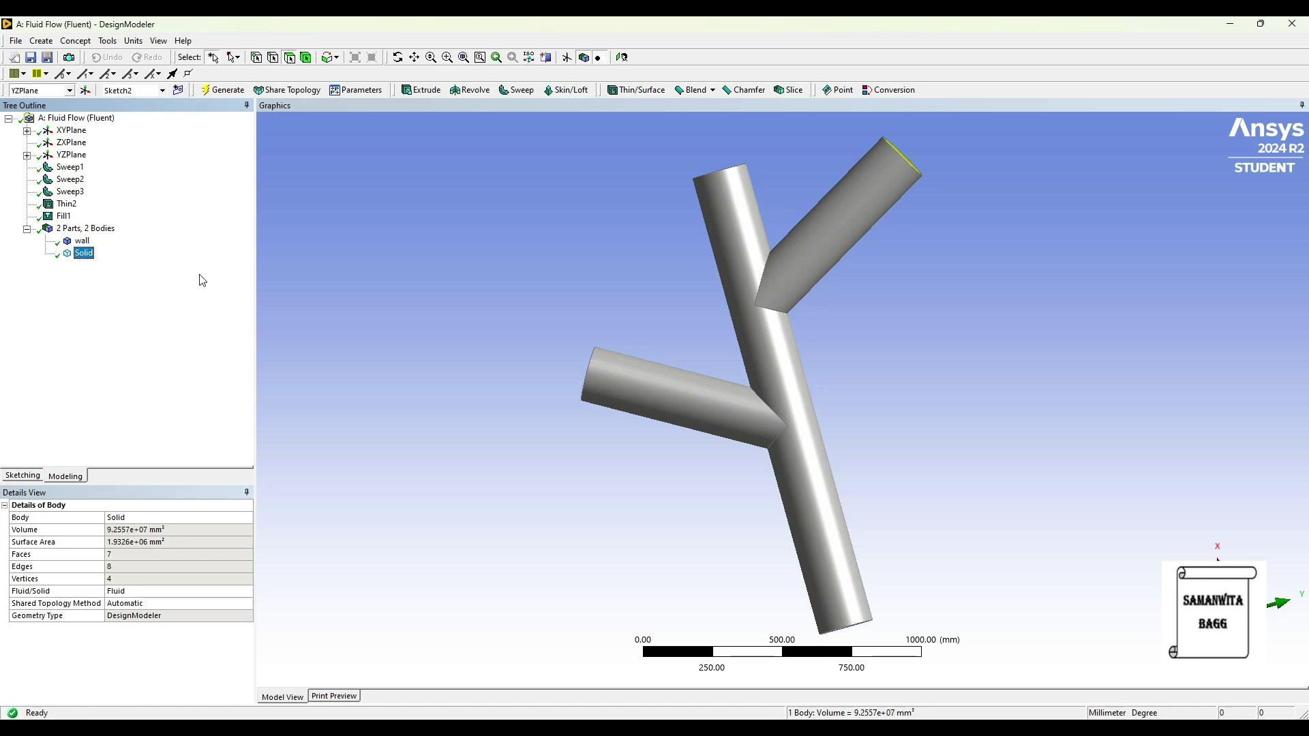
middle_drag(541, 234, 661, 333)
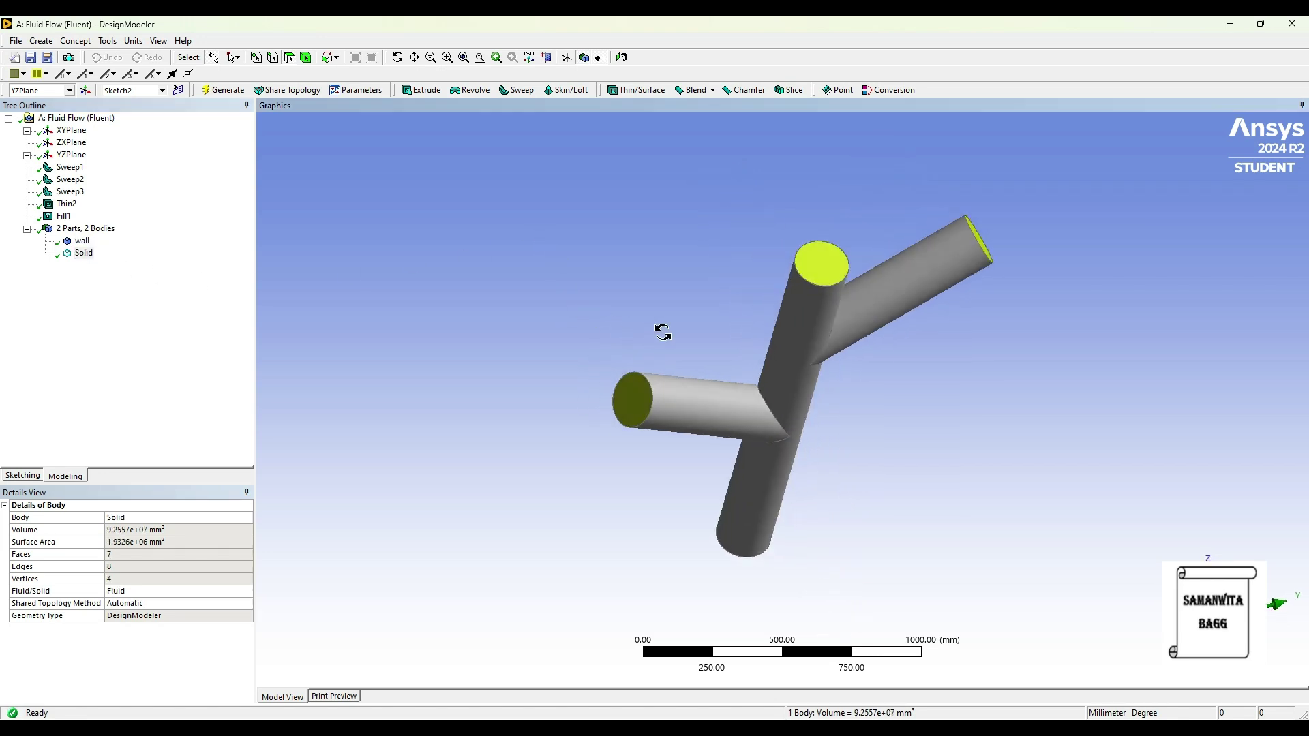
right_click(83, 253)
click(127, 318)
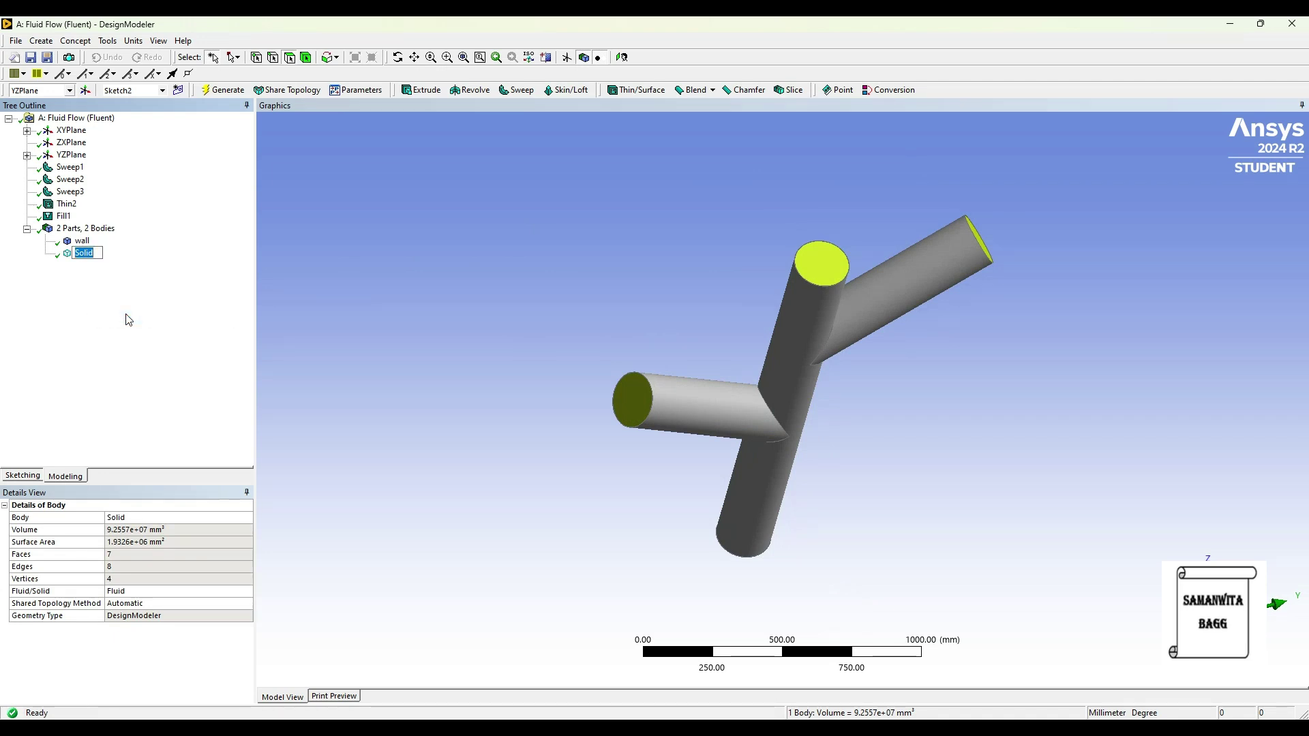
text(fluid)
key(Return)
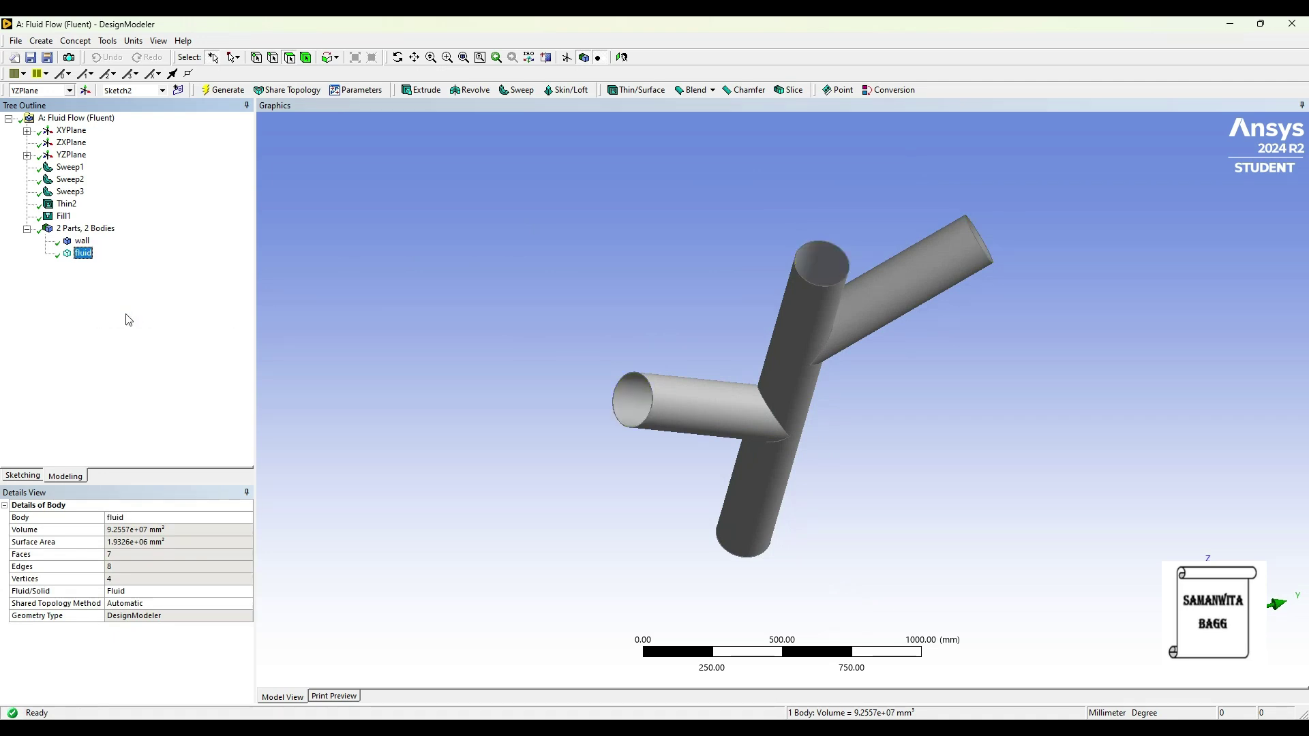
middle_drag(818, 321, 748, 234)
scroll(822, 246, down, 1)
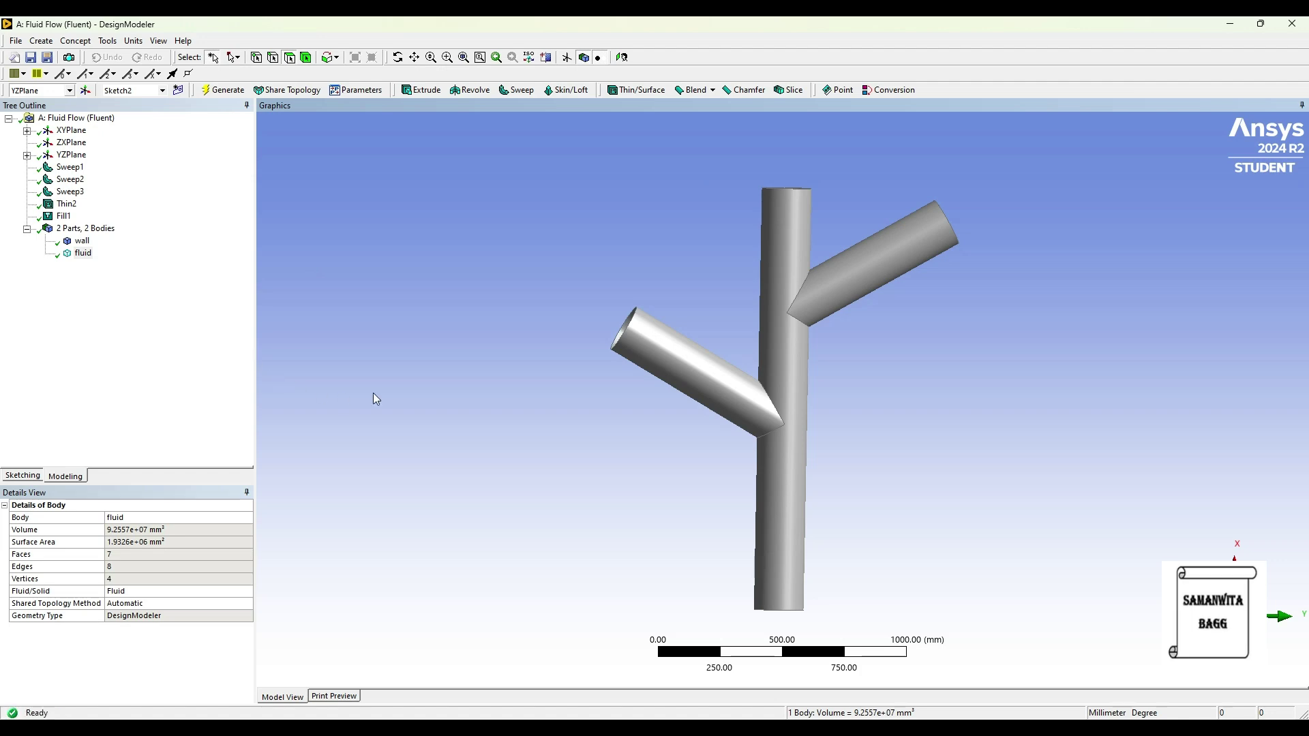
key(alt+F4)
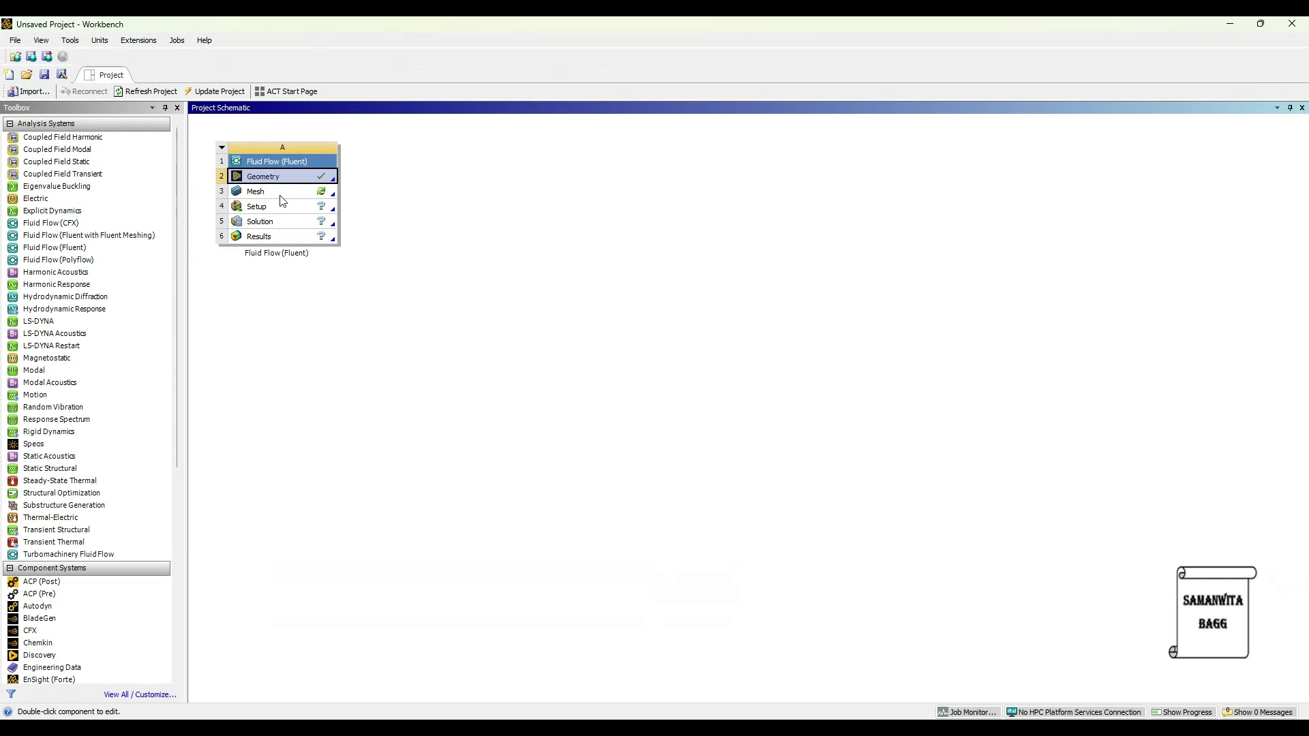
- Open the Mesh cell, set Element Size to 0.01 m, and generate the pipe mesh
double_click(277, 192)
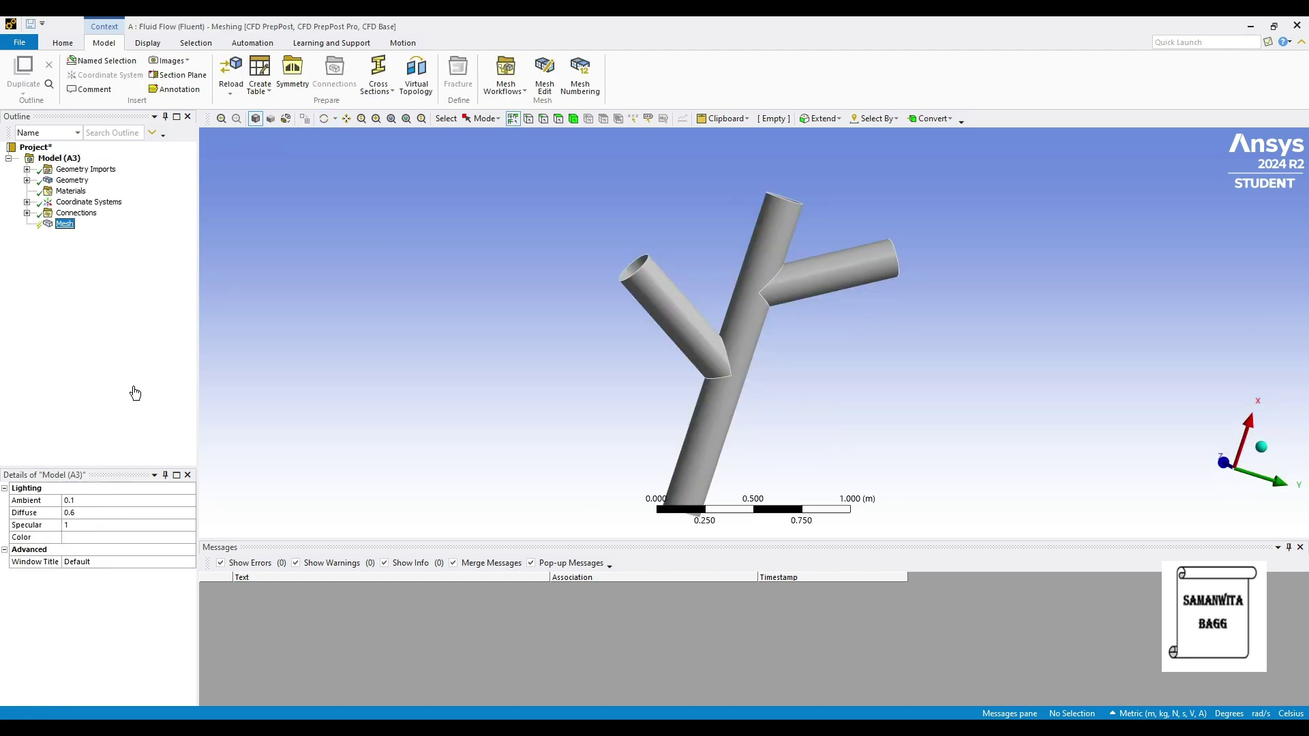
click(150, 366)
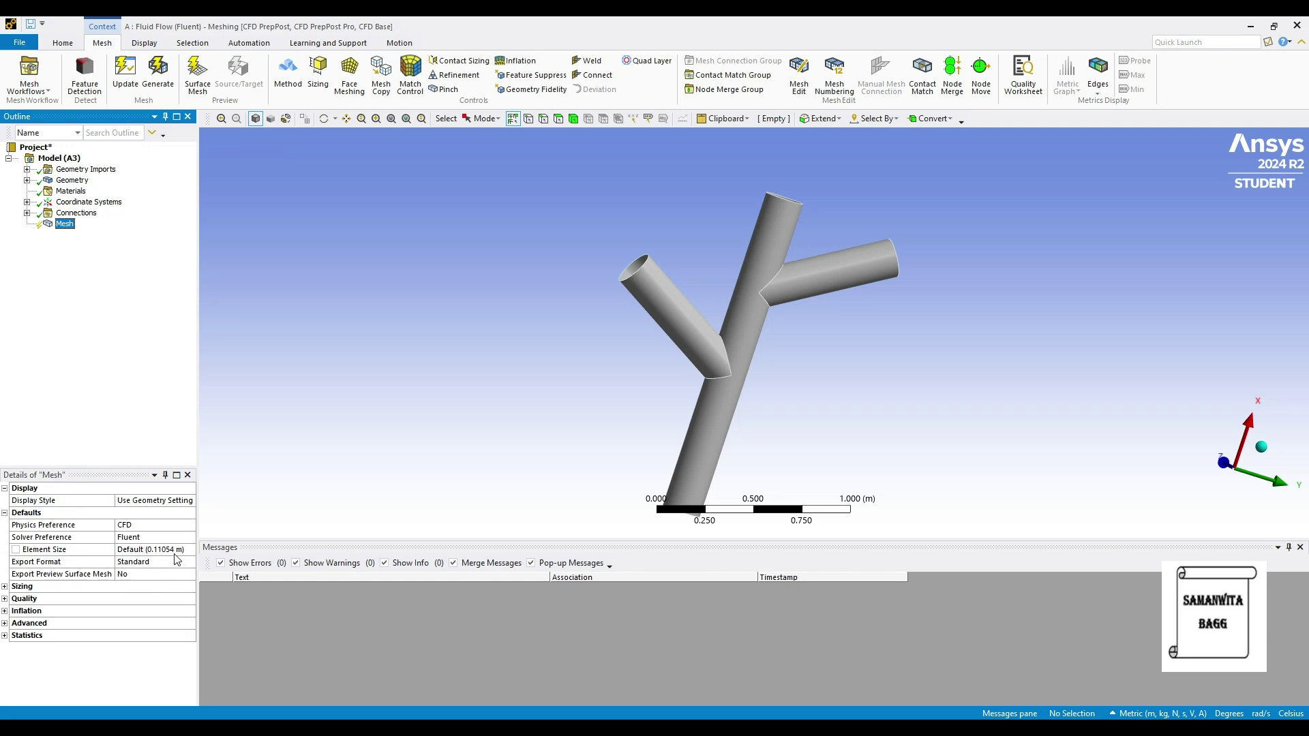
click(123, 551)
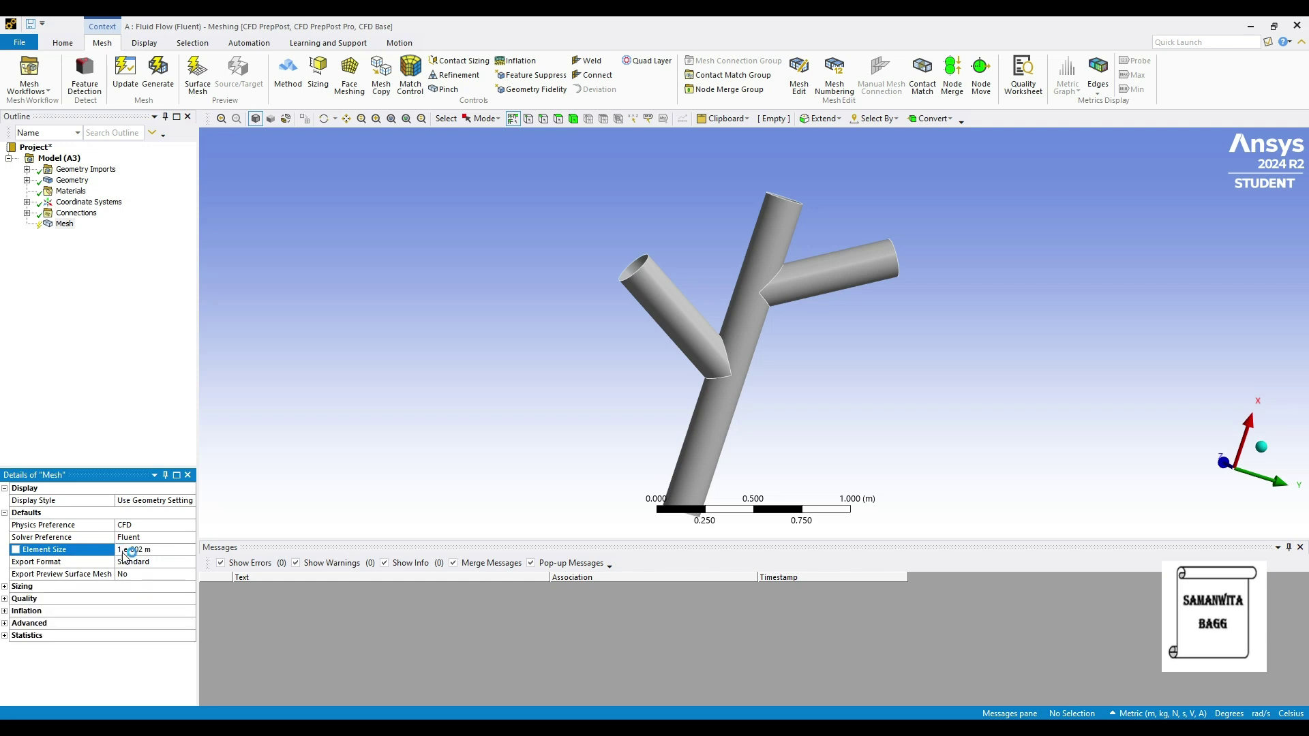
click(168, 176)
click(163, 81)
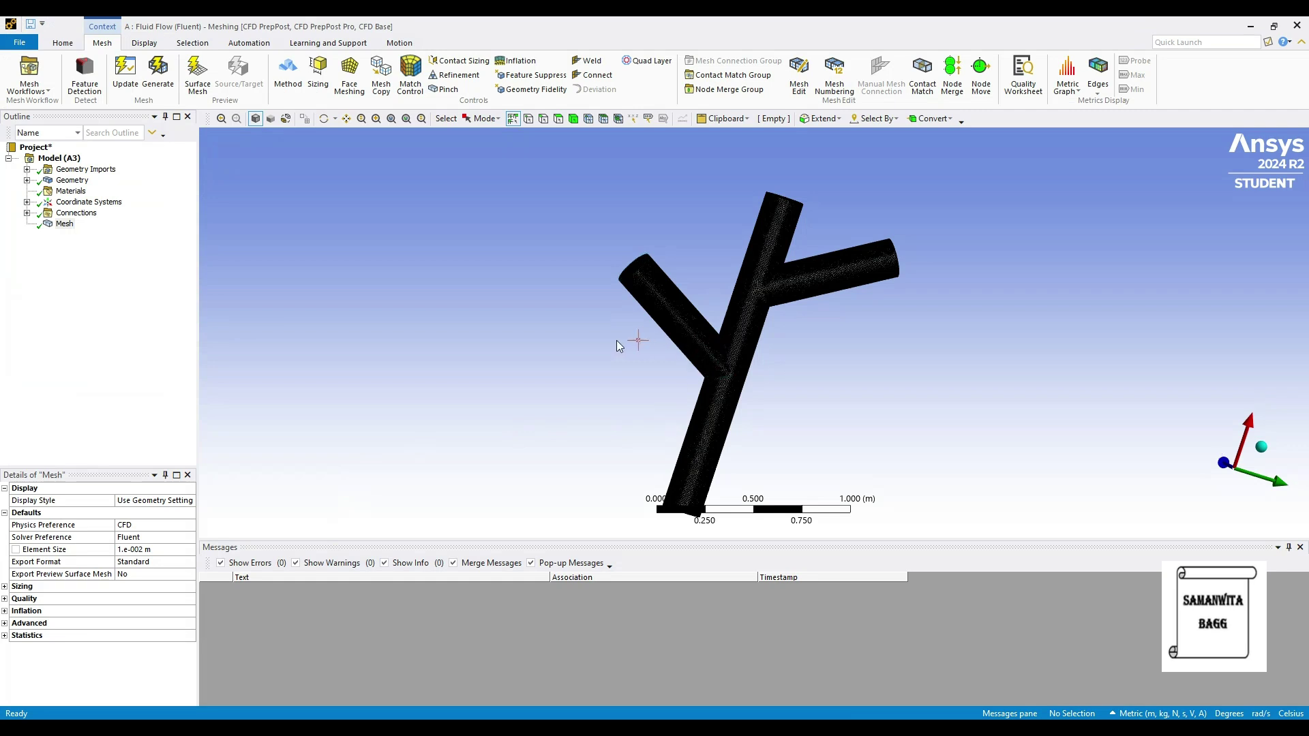
- Name the left branch's end face inlet 1
middle_drag(764, 300, 743, 347)
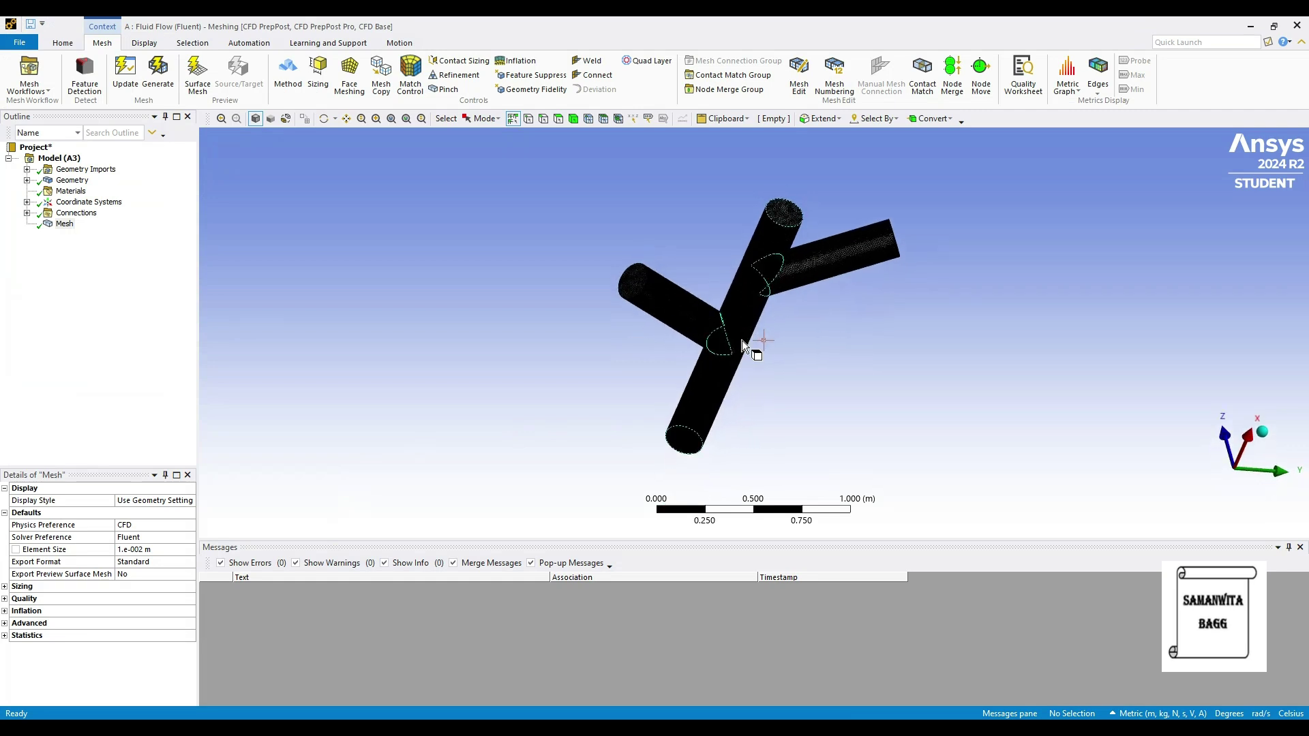
click(636, 286)
right_click(636, 282)
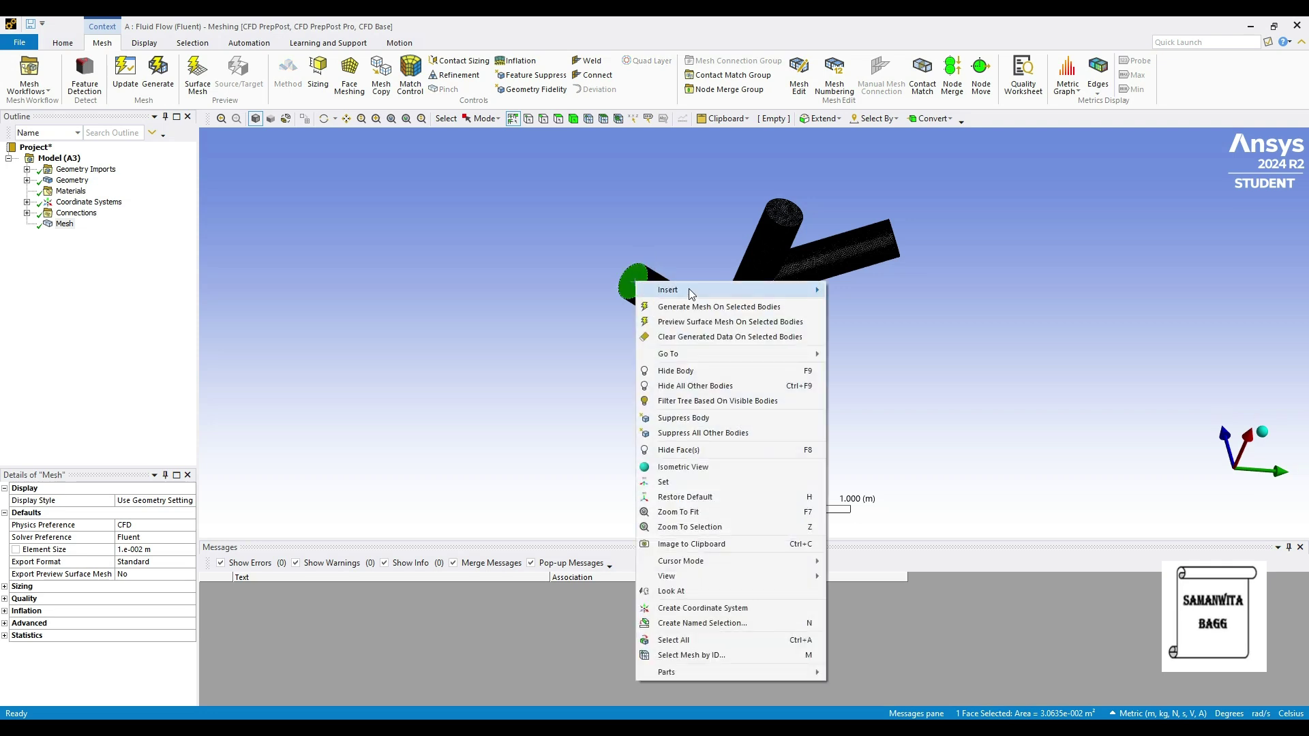
click(718, 623)
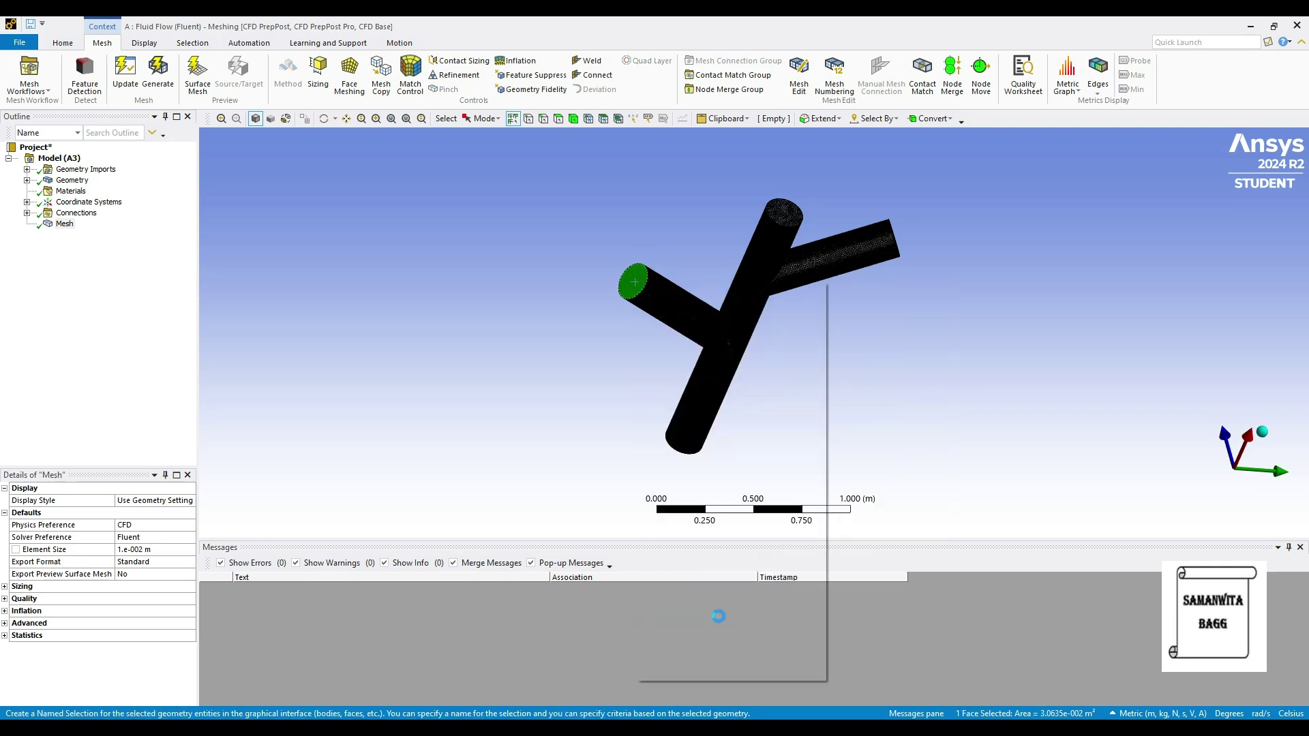
text(inlet 1)
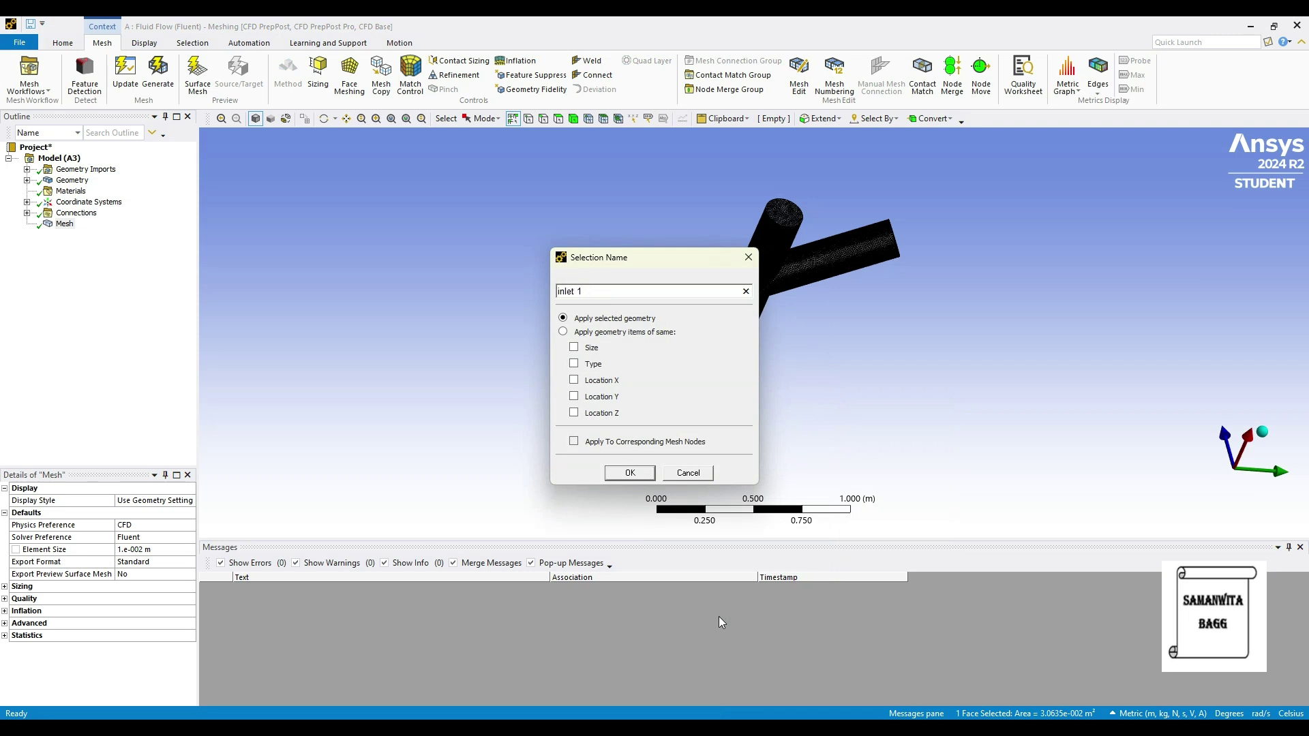
key(Return)
click(950, 409)
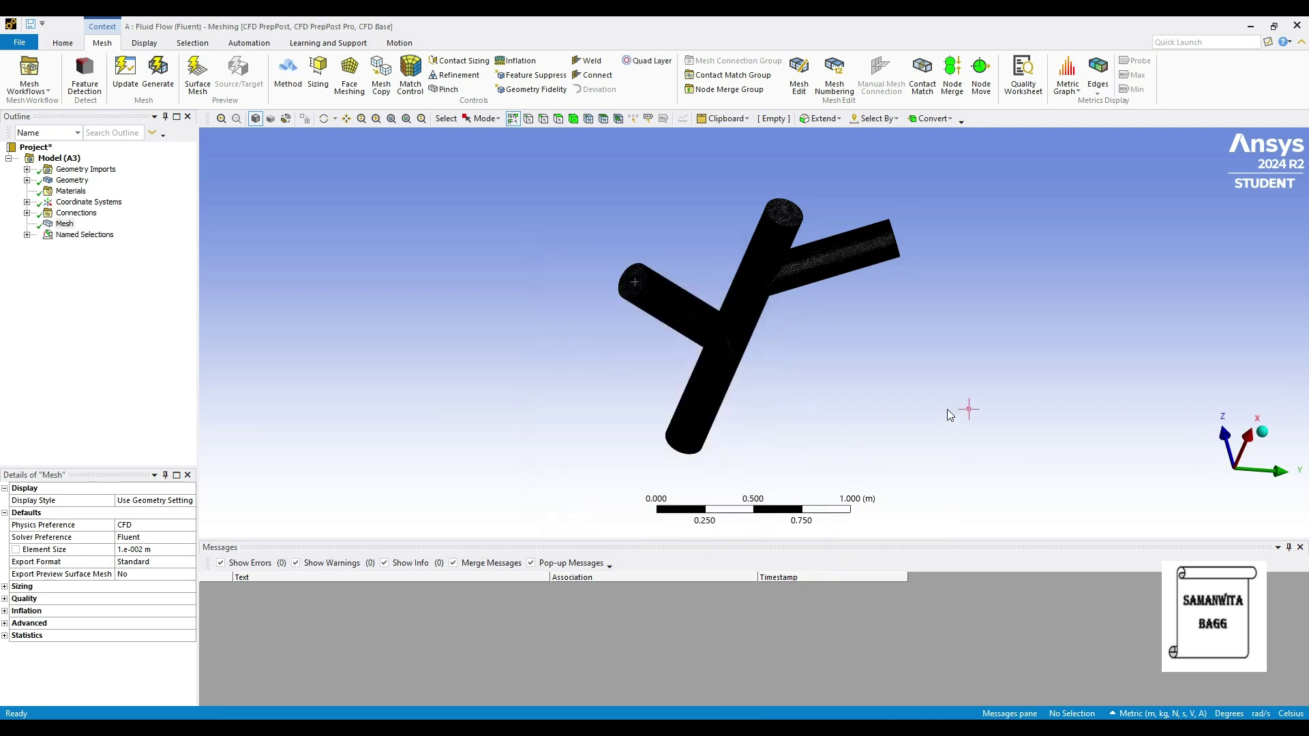
- Name the top end face of the vertical pipe inlet 2
click(783, 217)
right_click(789, 212)
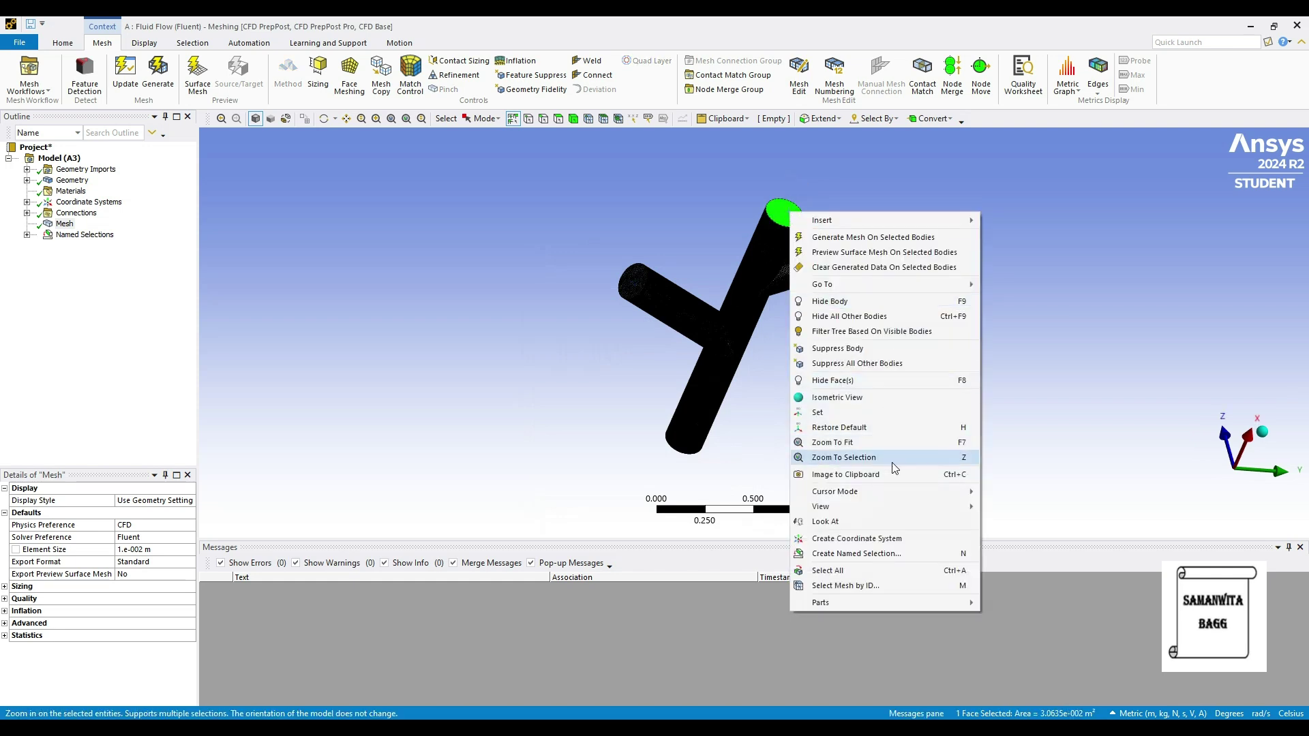
click(857, 555)
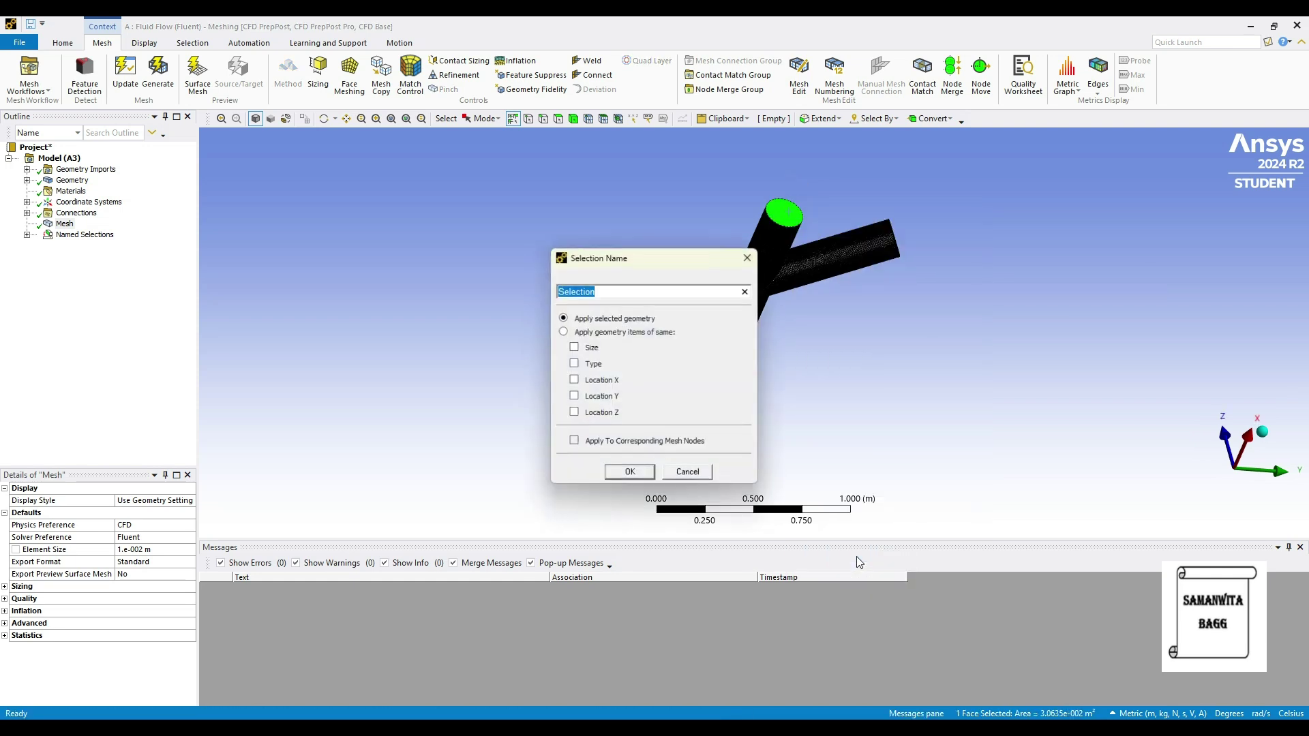
text(inlet)
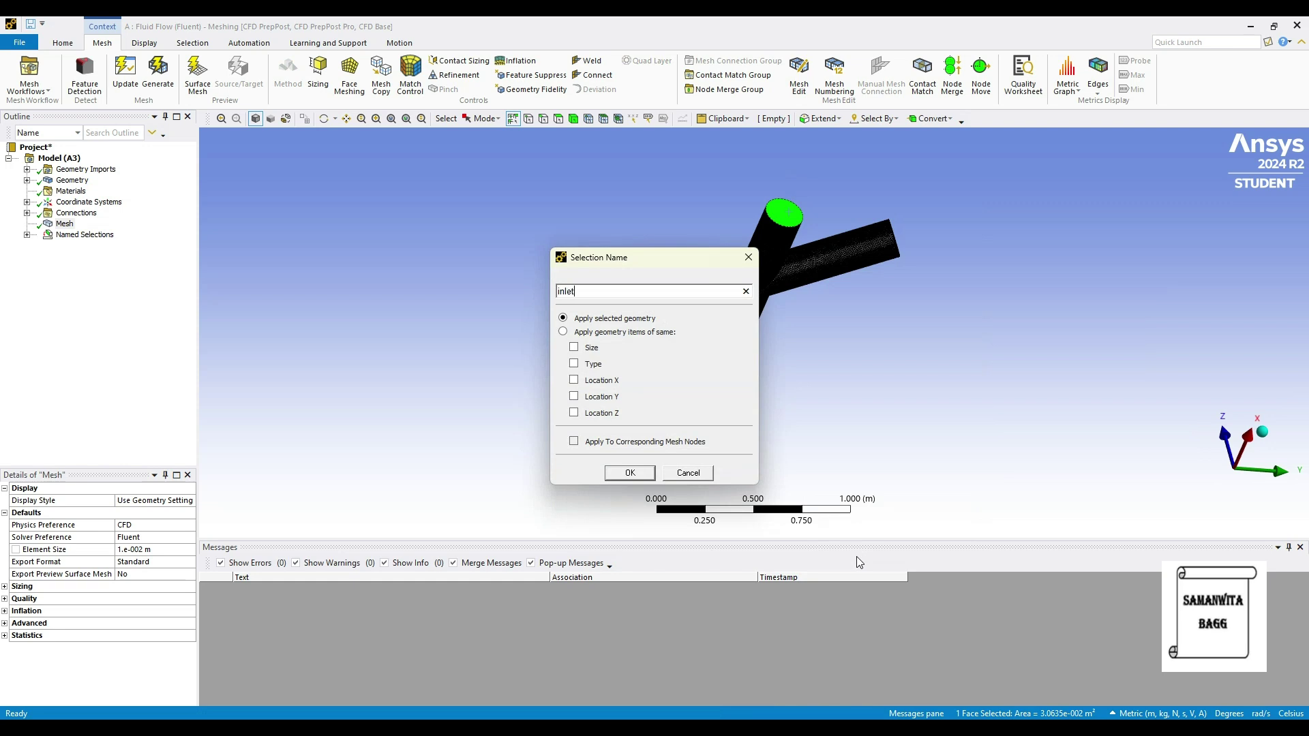
text( 2)
key(Return)
click(1019, 419)
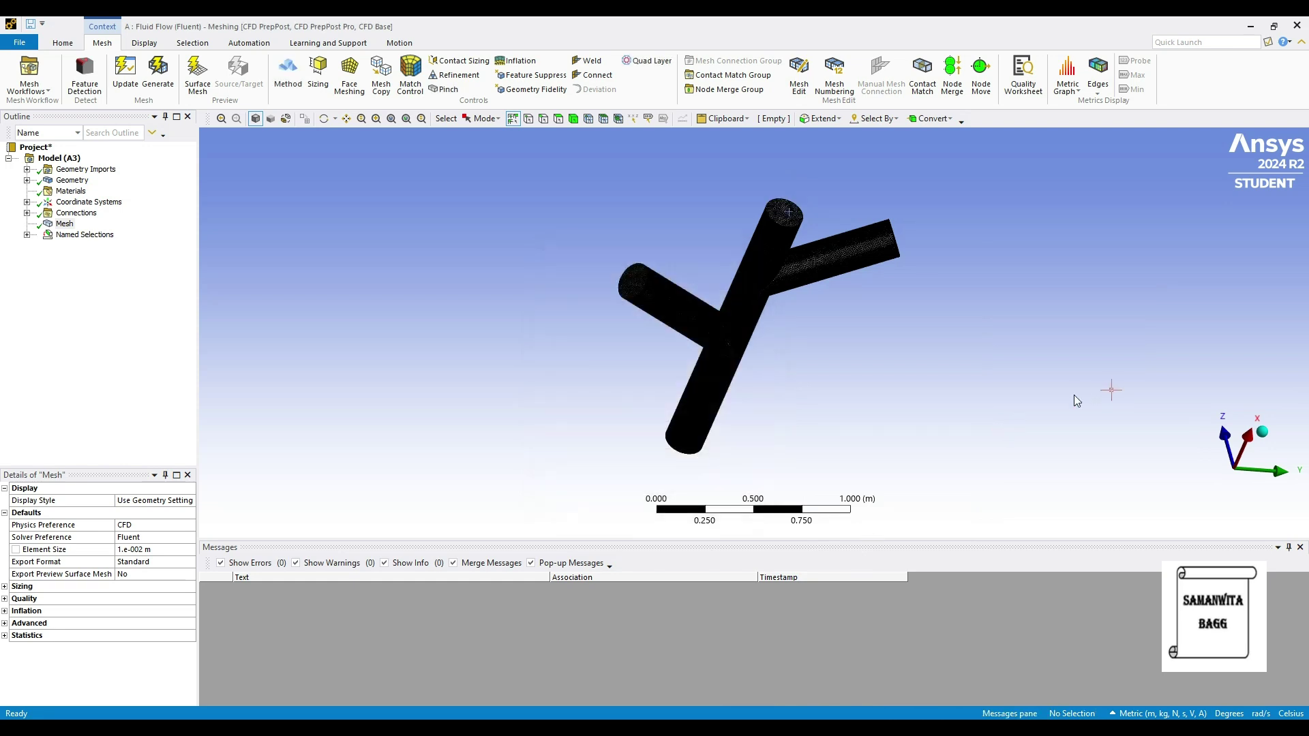
- Name the right branch's end face inlet 3
middle_drag(752, 347, 630, 360)
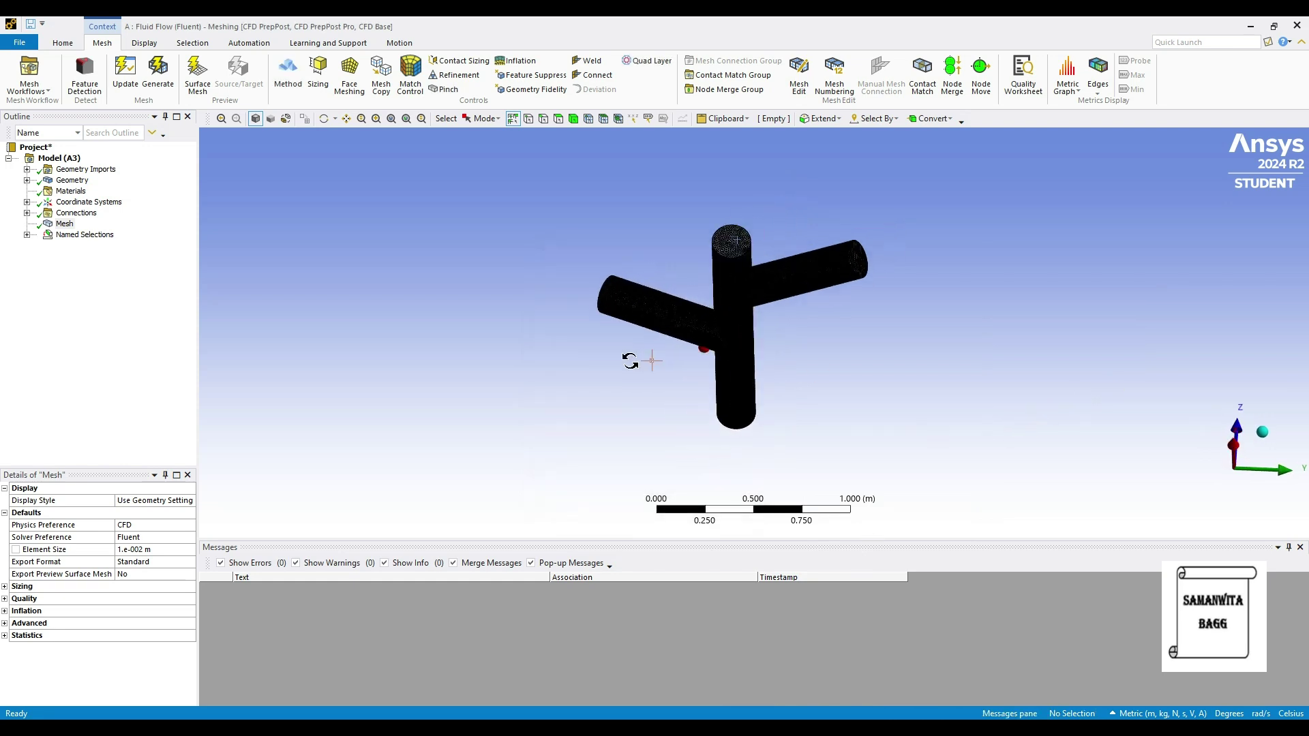
click(859, 259)
right_click(860, 258)
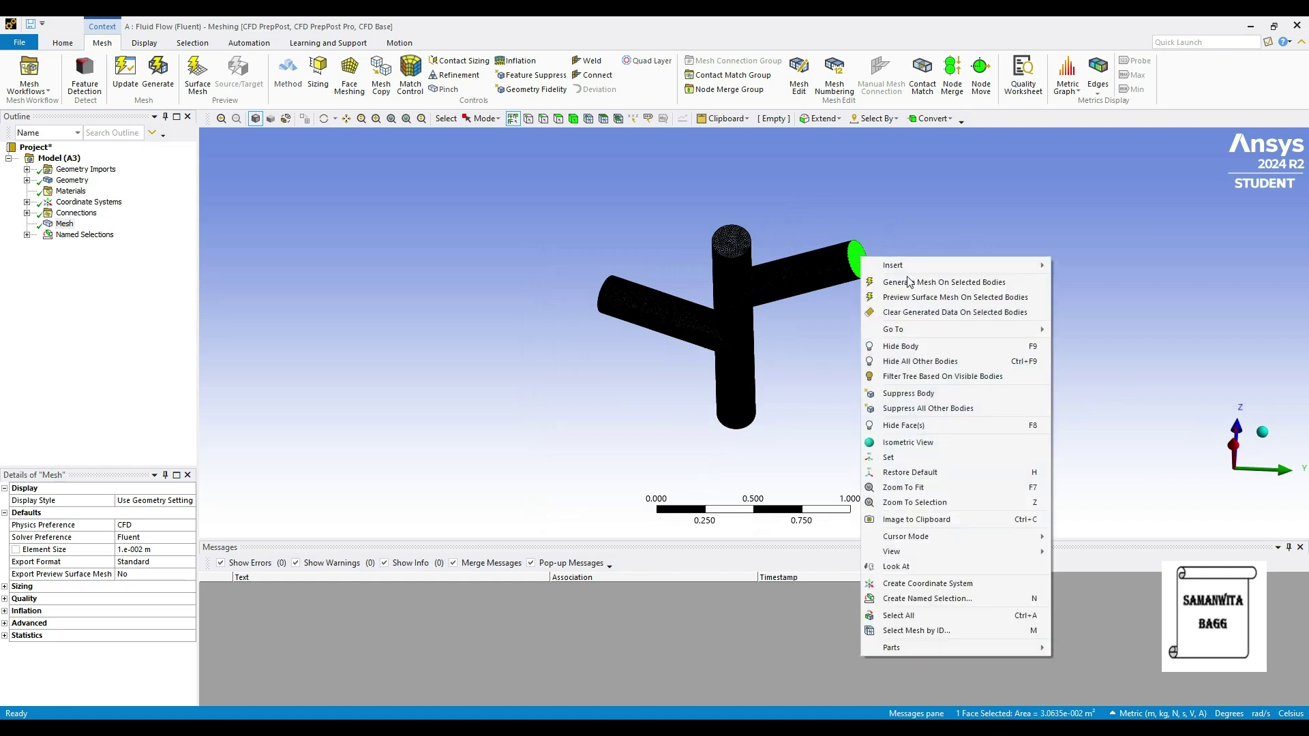
click(954, 601)
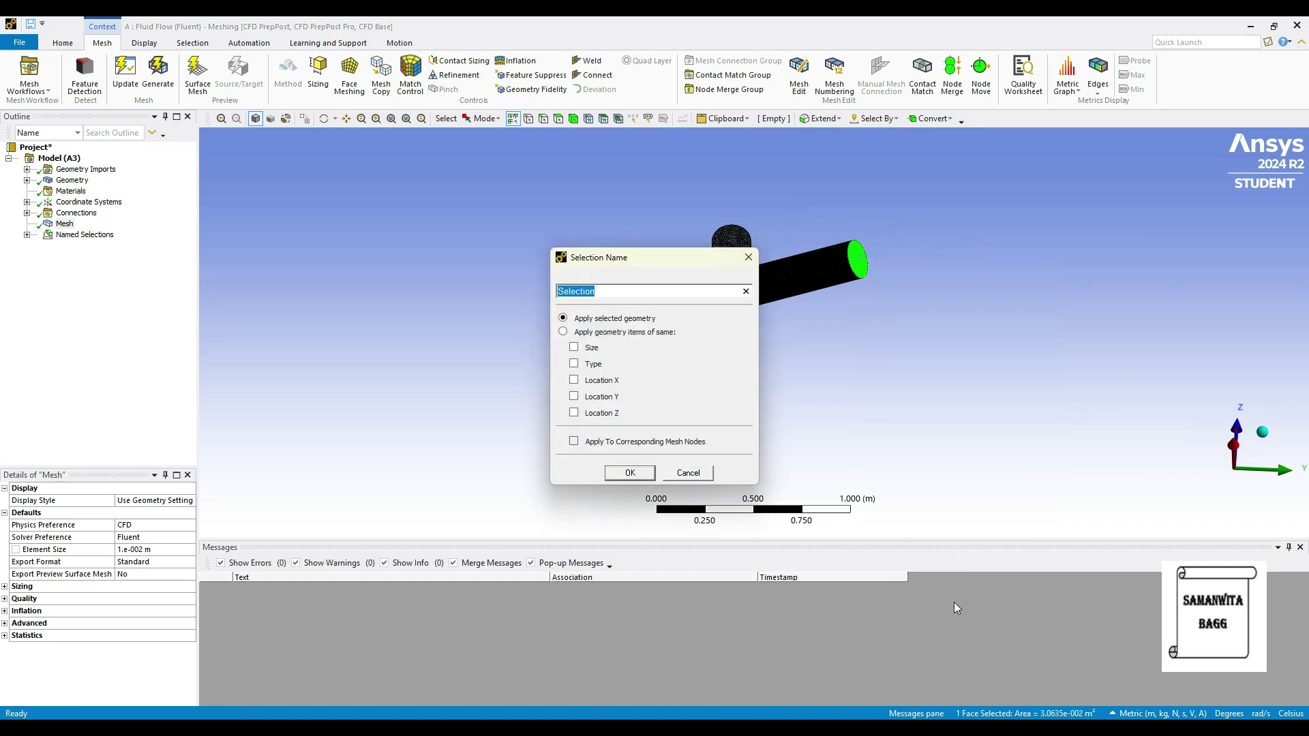
text(inlet 3)
key(Return)
click(805, 355)
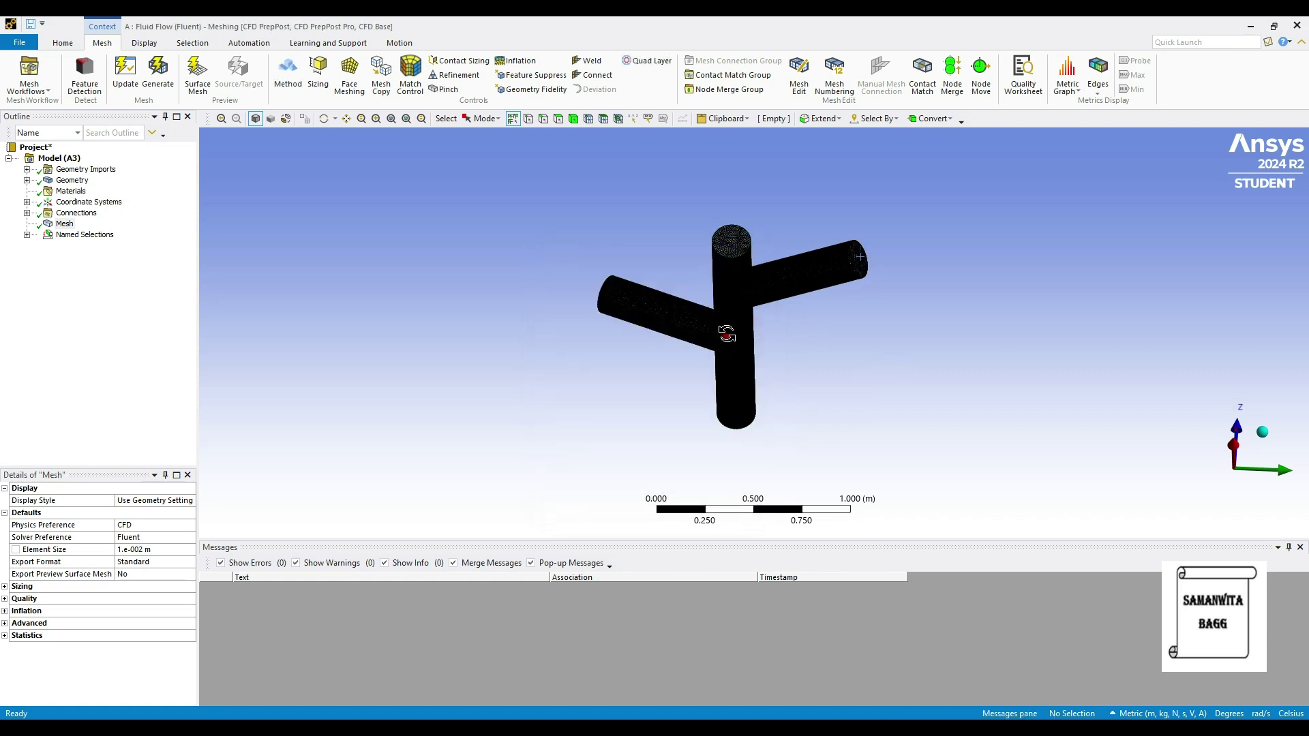
- Name the bottom end face of the vertical pipe outlet
middle_drag(727, 334, 769, 319)
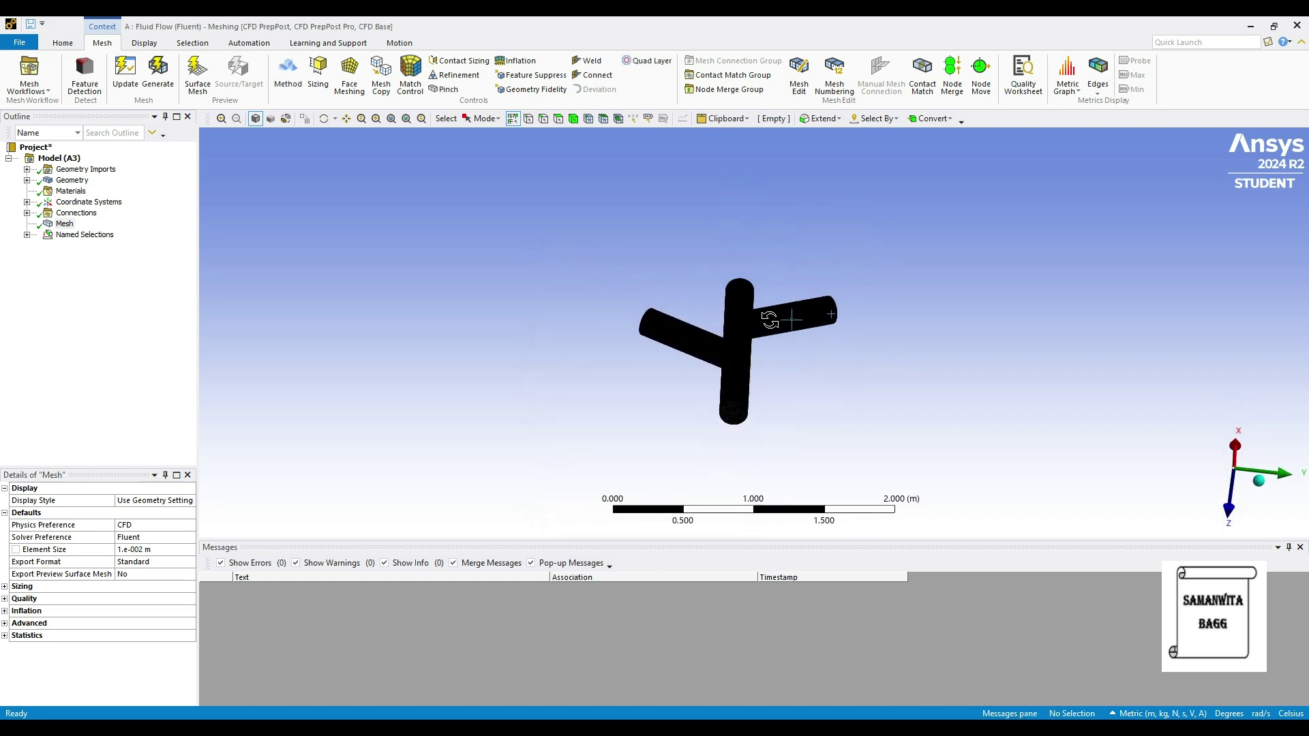
click(736, 412)
right_click(732, 411)
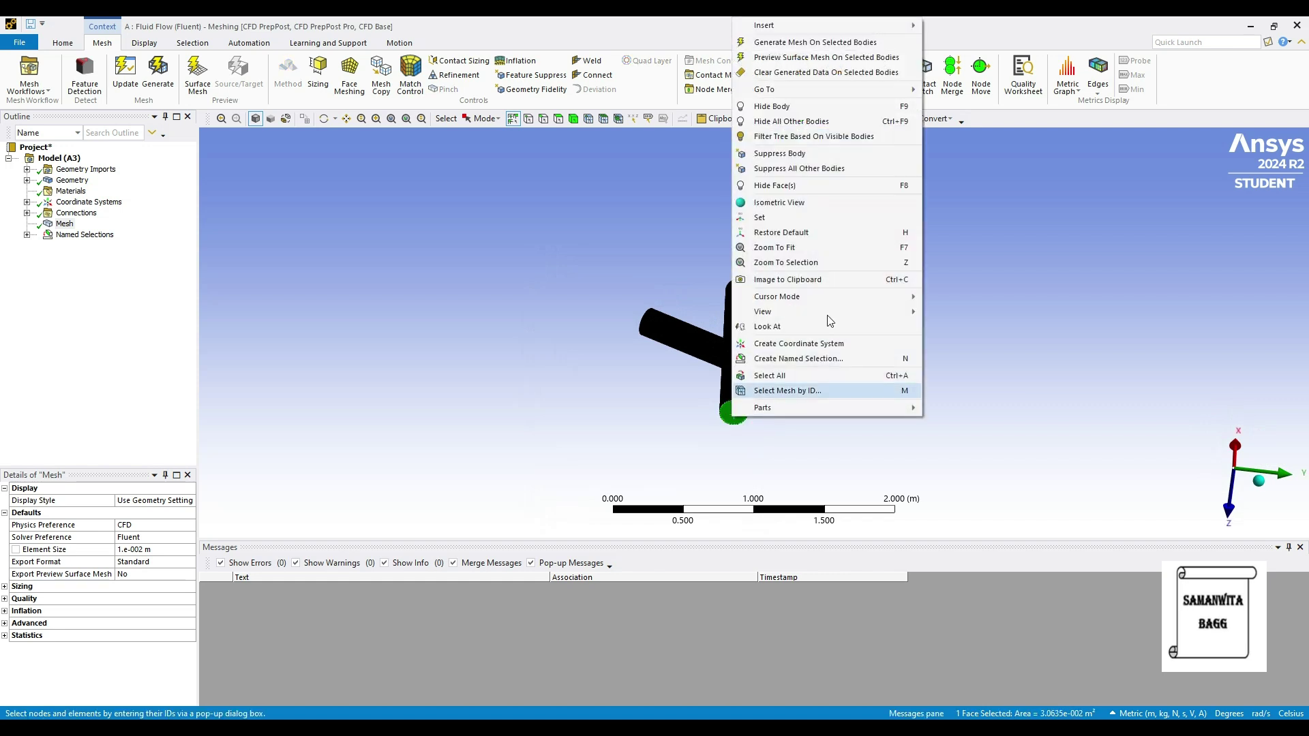
click(820, 360)
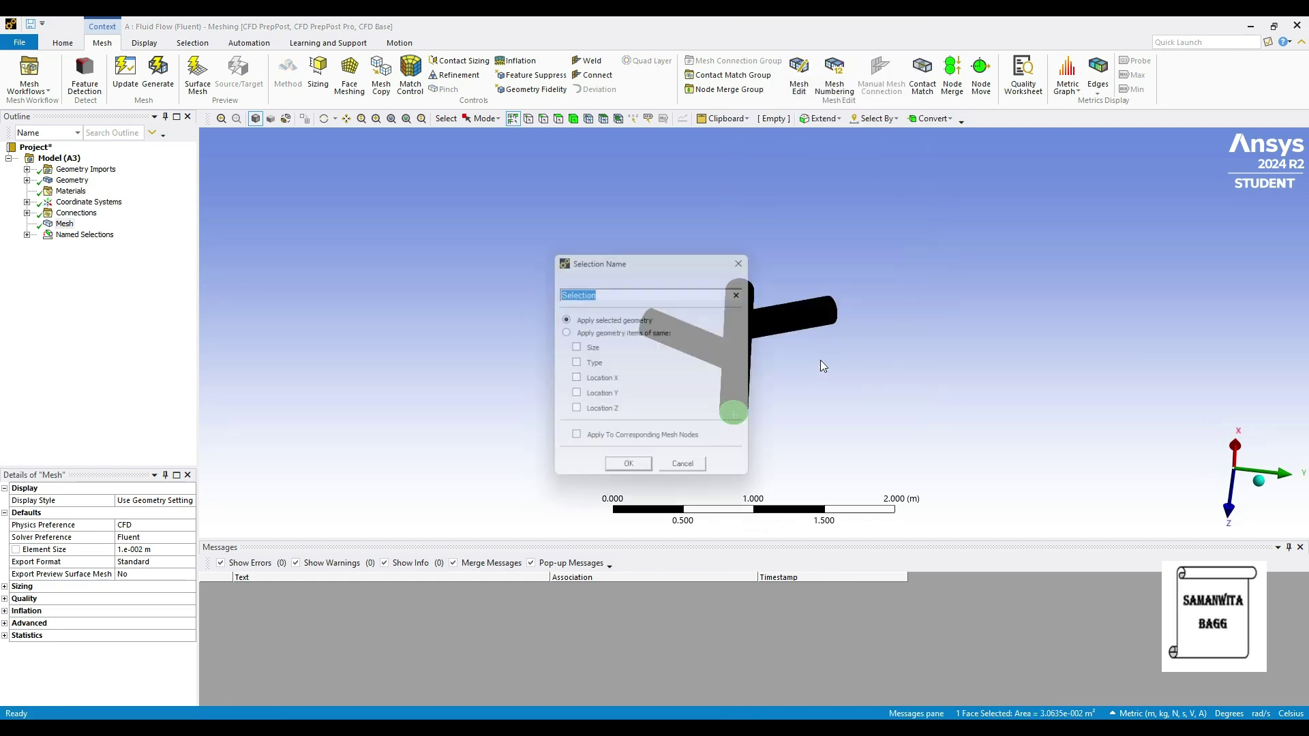
text(outlet)
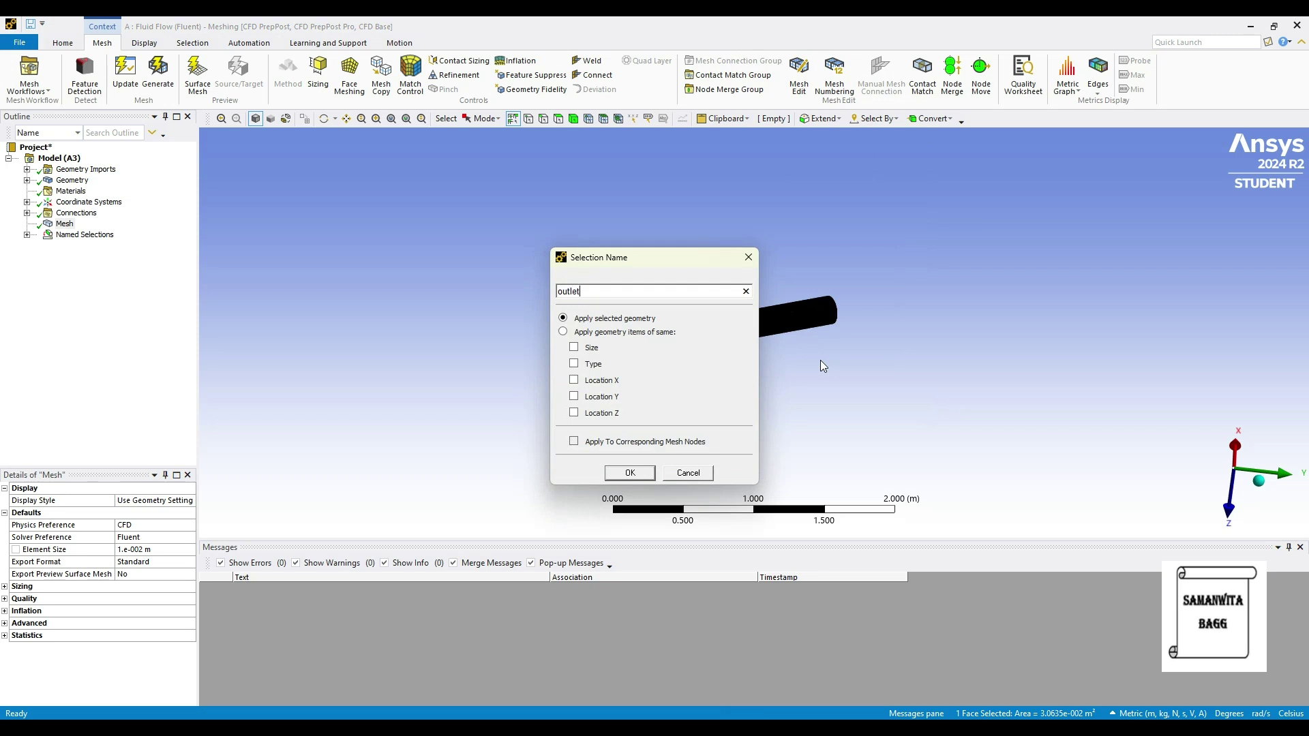
key(Return)
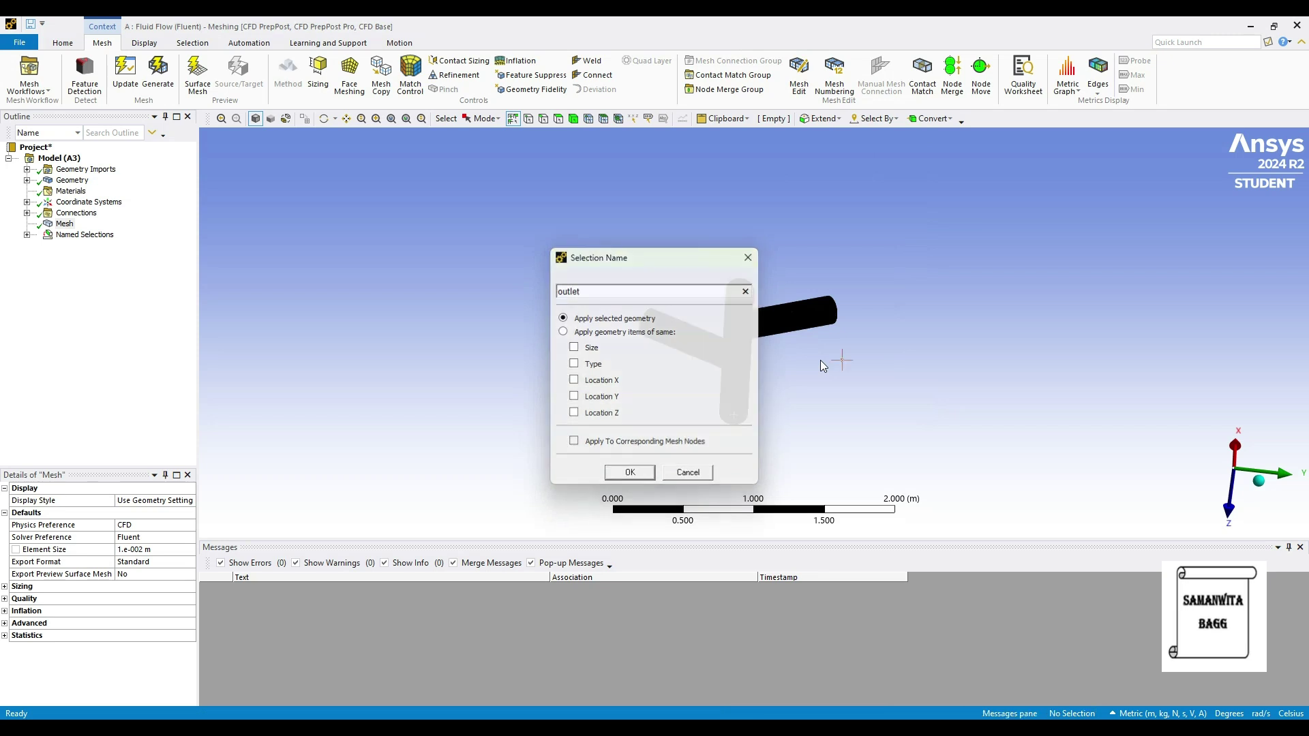
- Select the three cylindrical pipe bodies and name them wall
middle_drag(799, 284, 720, 316)
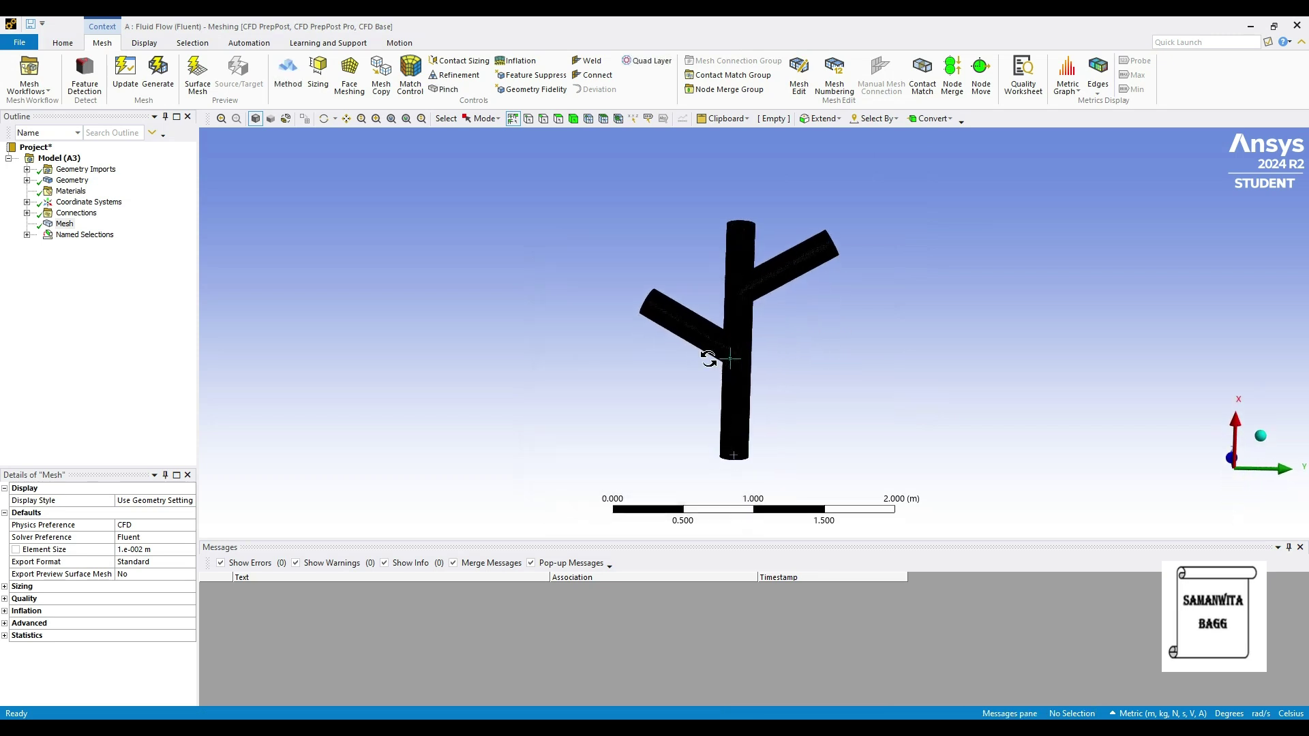
click(687, 324)
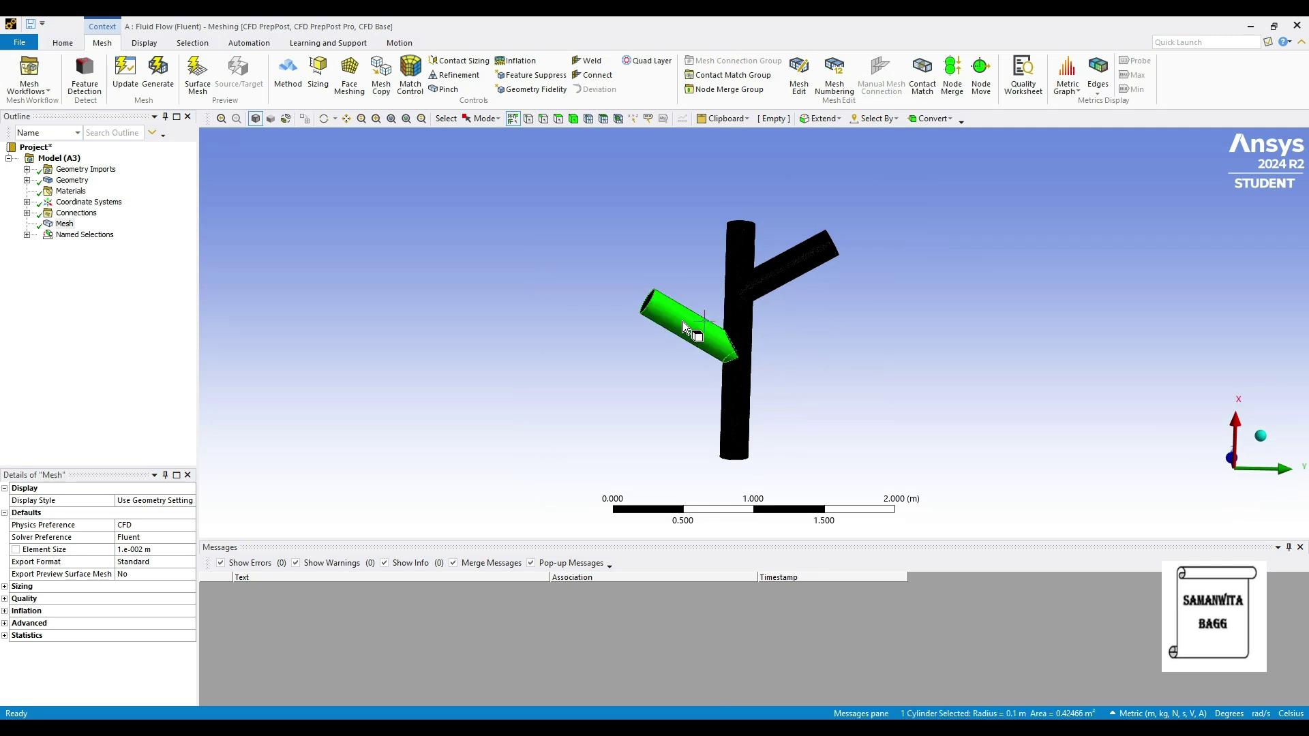
ctrl+click(745, 320)
ctrl+click(767, 281)
right_click(770, 279)
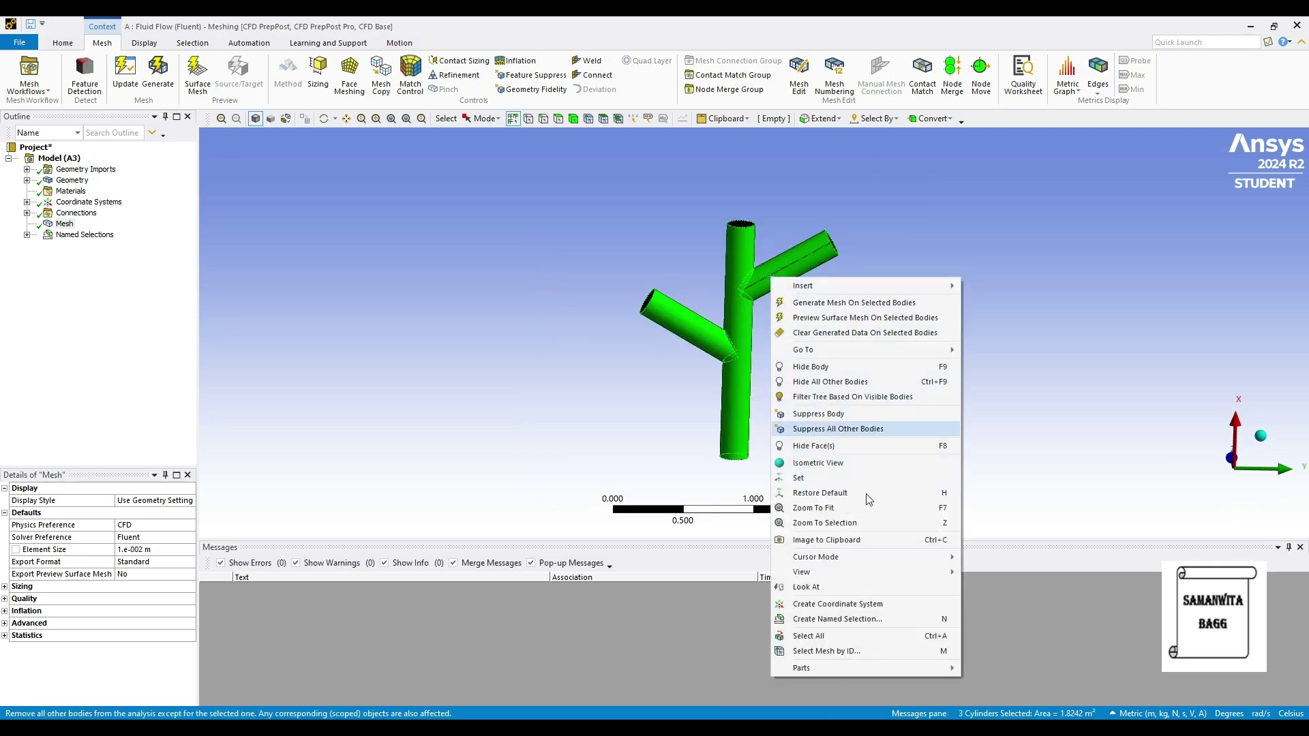
click(877, 617)
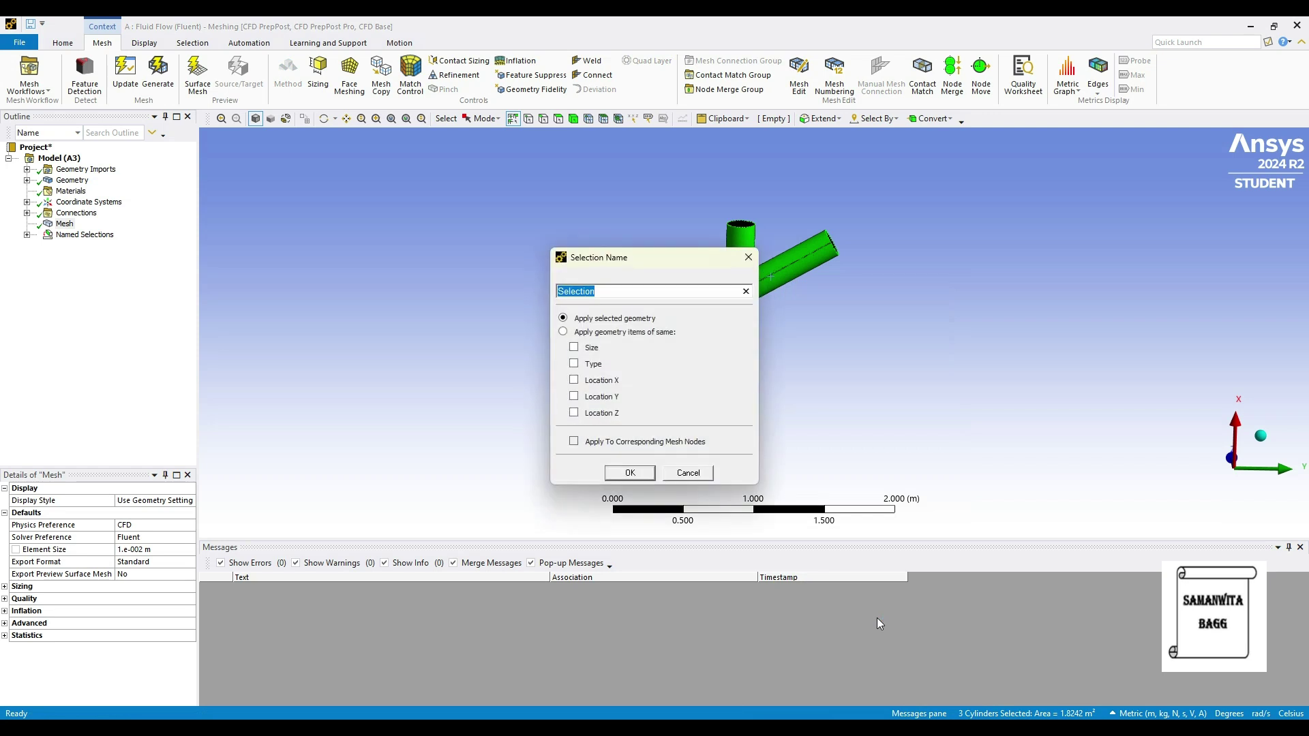
text(wall)
key(Return)
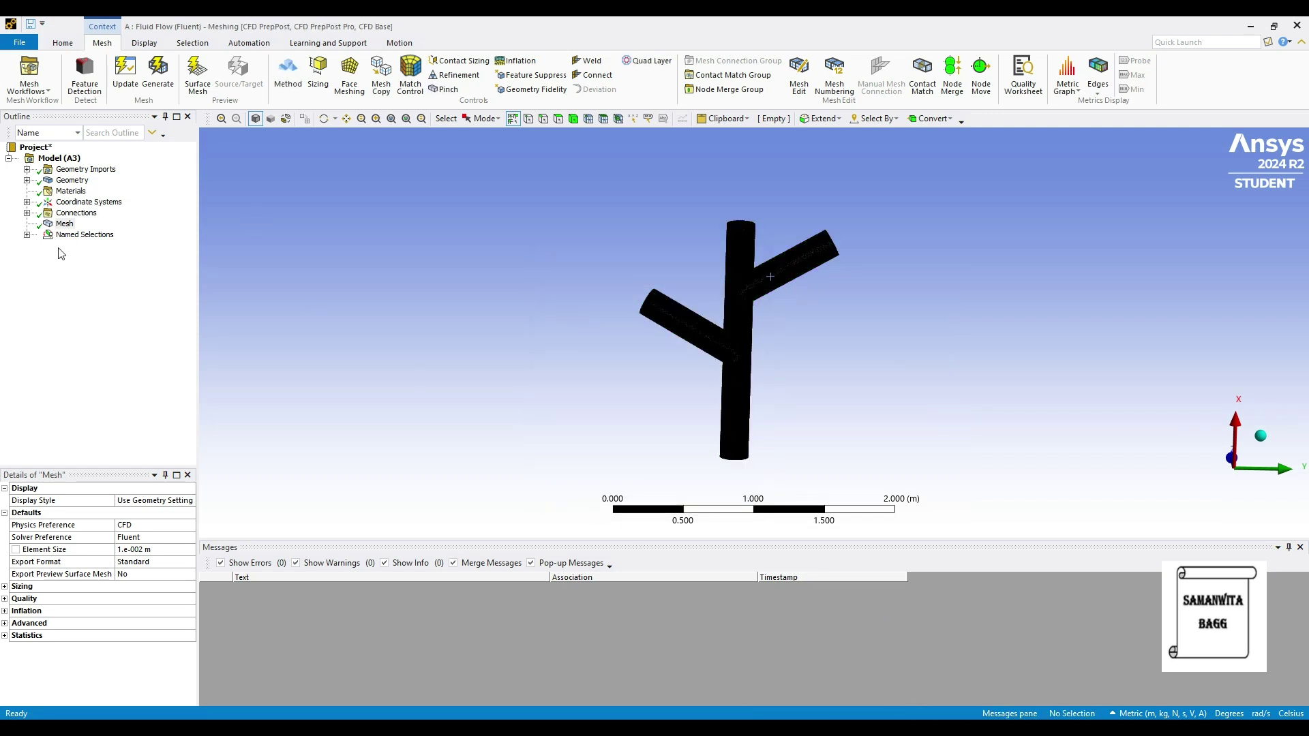
- Select Mesh in the Outline and update it for the solver
click(26, 236)
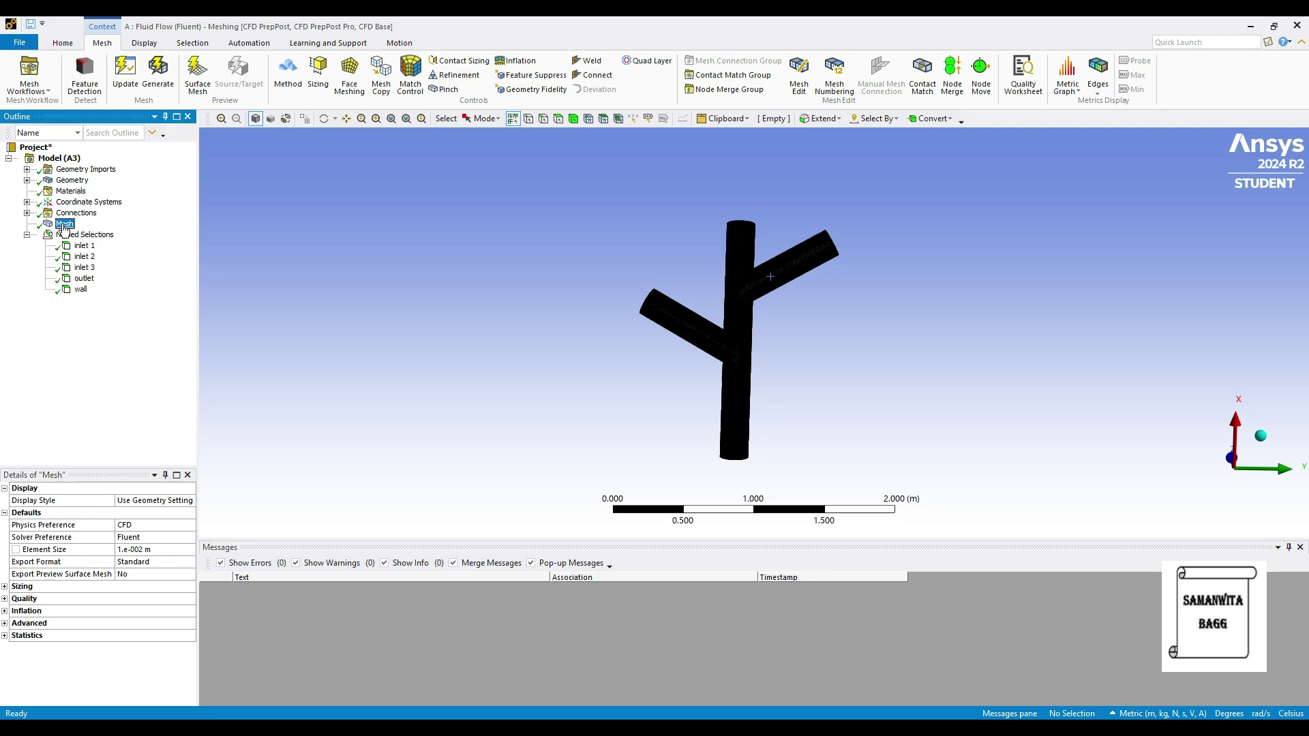
click(127, 76)
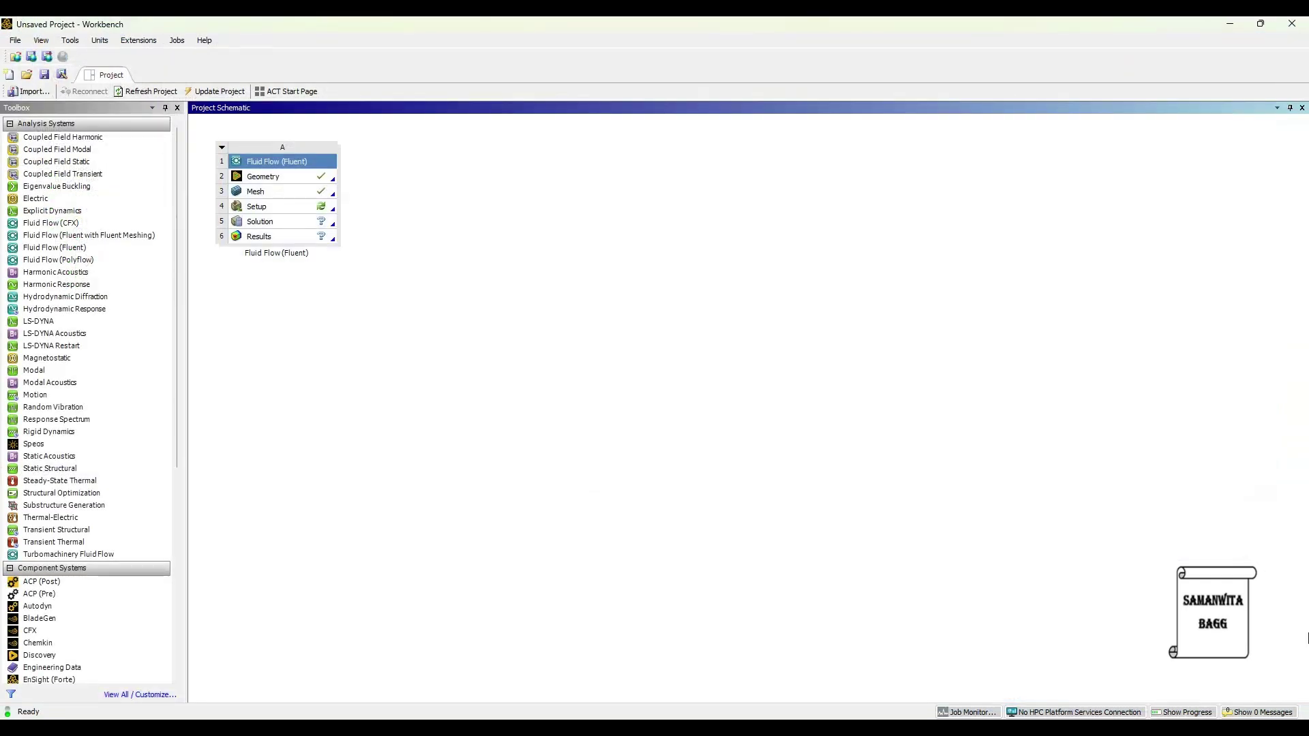
- Open Setup and launch Fluent with Double Precision
double_click(266, 208)
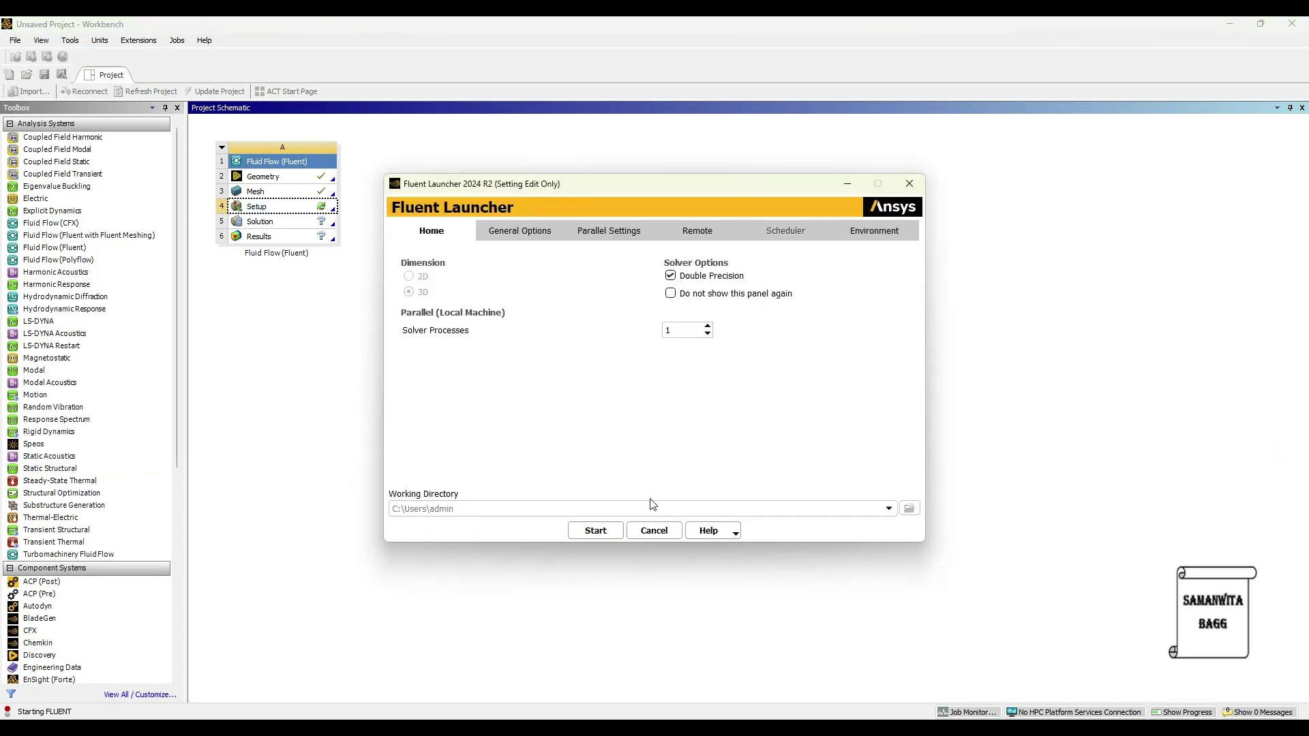
click(595, 531)
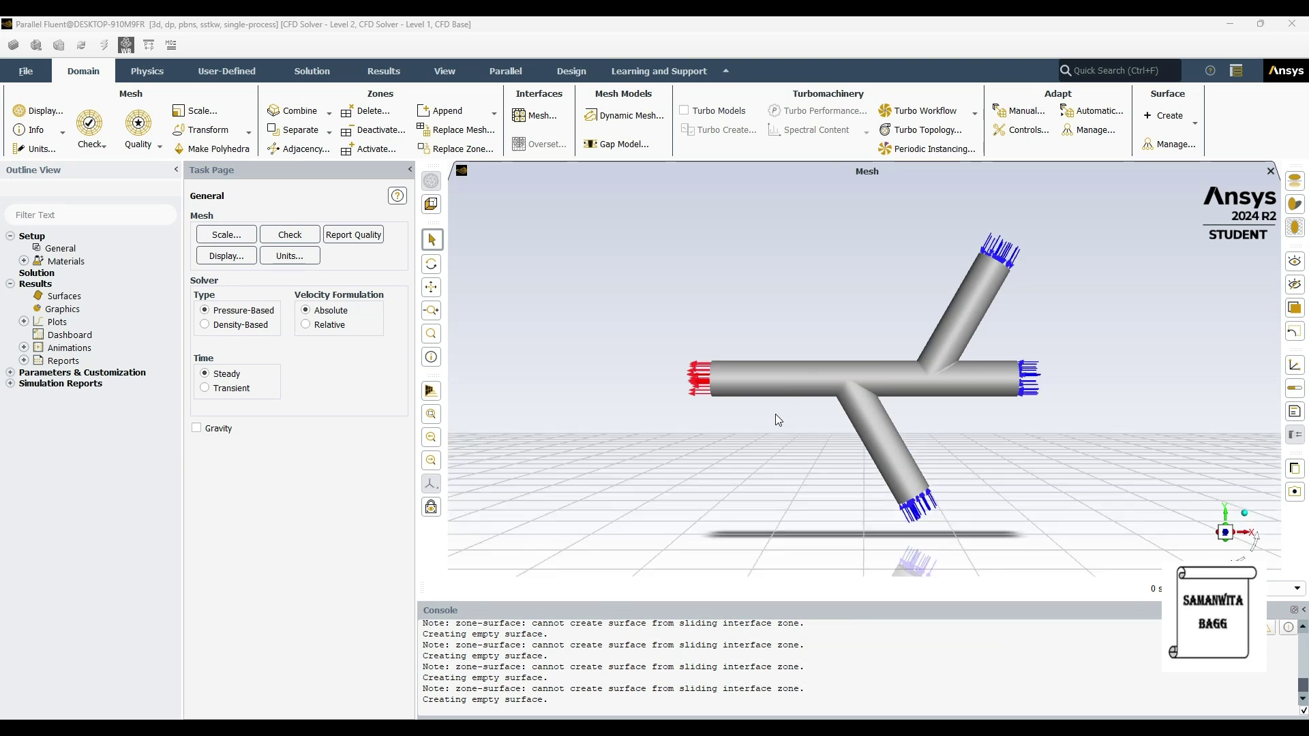
- Enable Gravity and set the Y gravitational acceleration to -9.81 m/s²
click(196, 428)
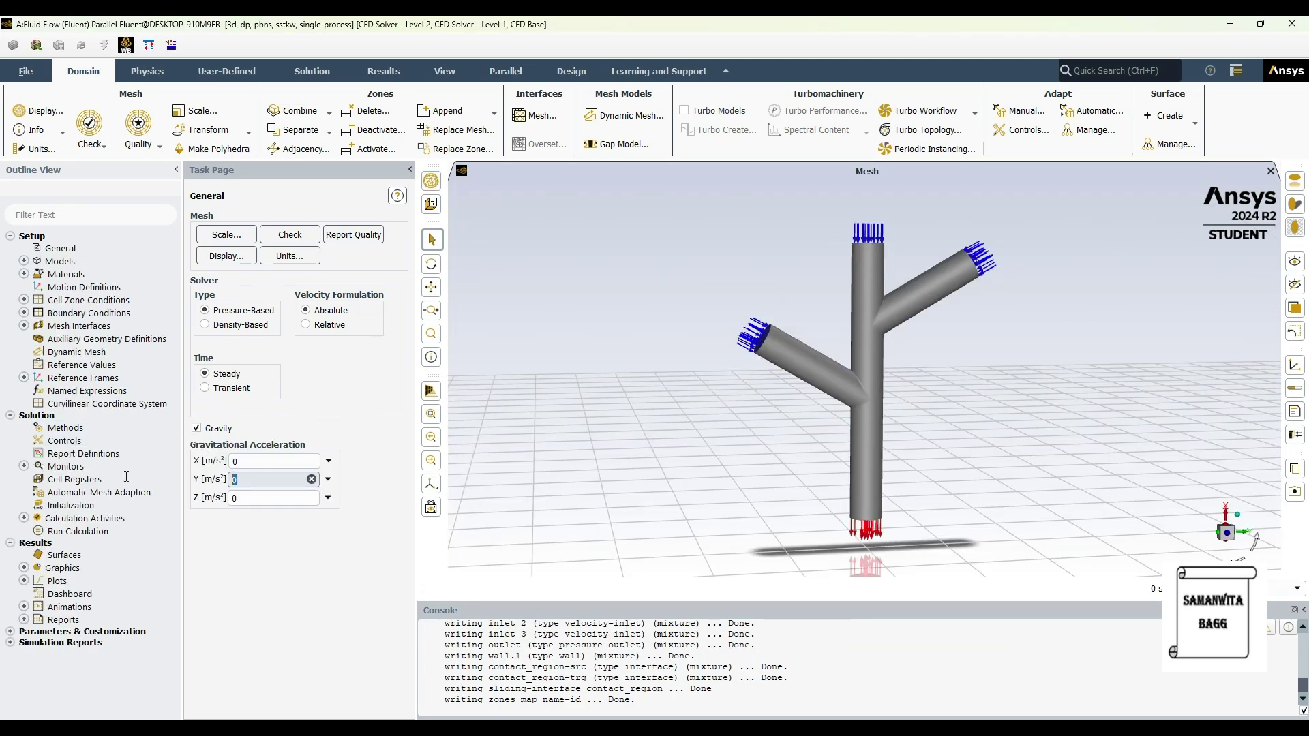
text(-9.81)
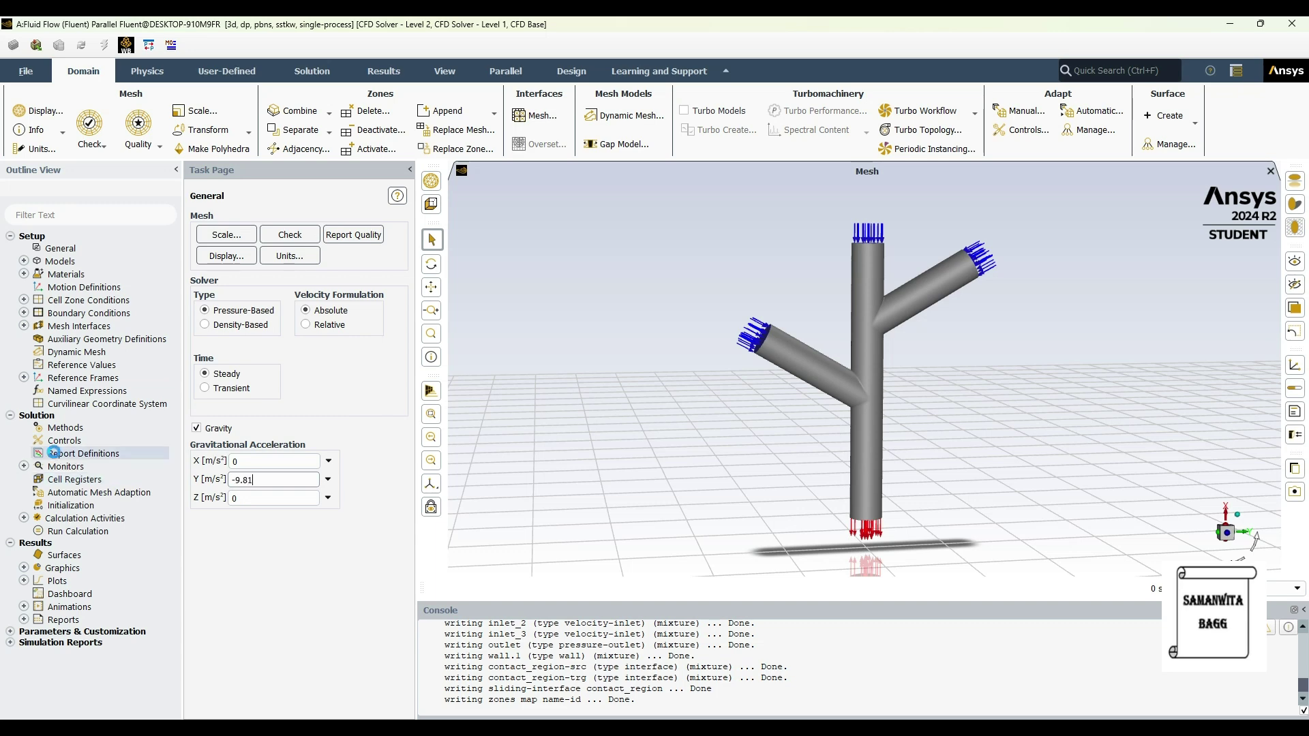
- Copy water-liquid from the Fluent Database into the fluid materials via the air material editor
click(24, 274)
click(38, 287)
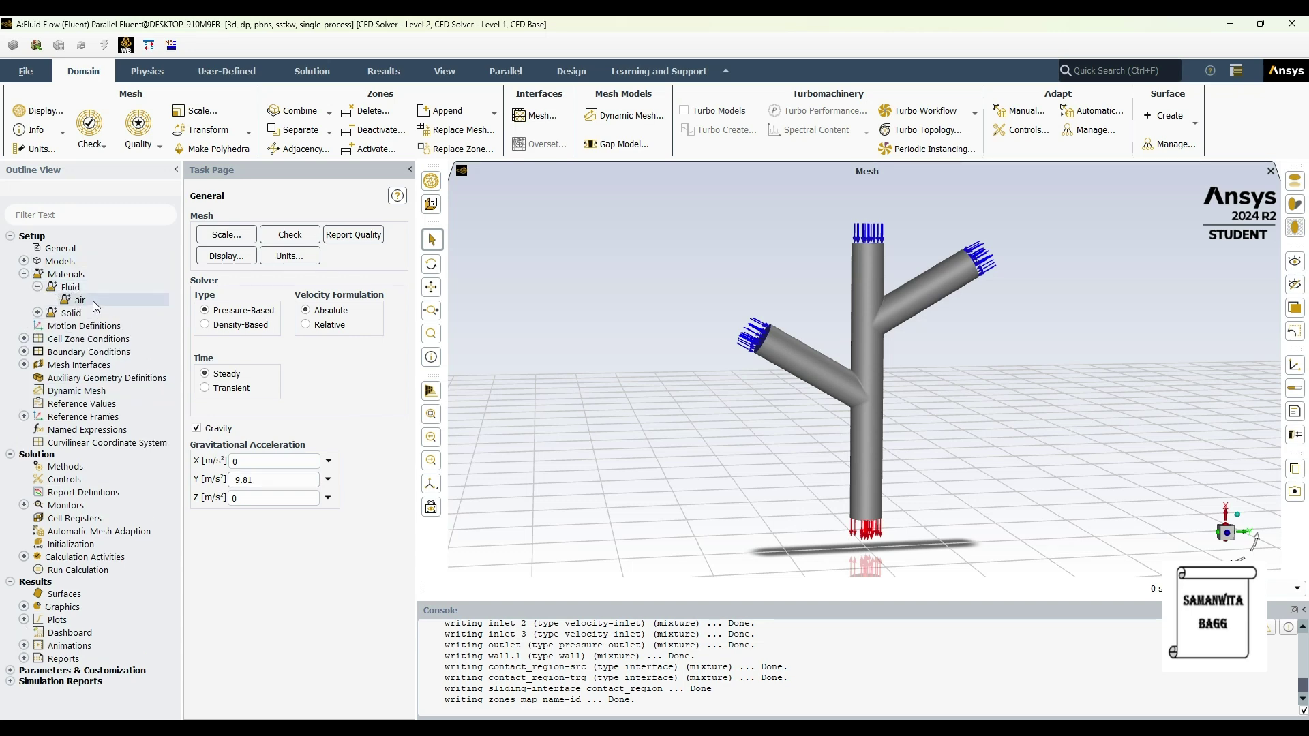
double_click(96, 302)
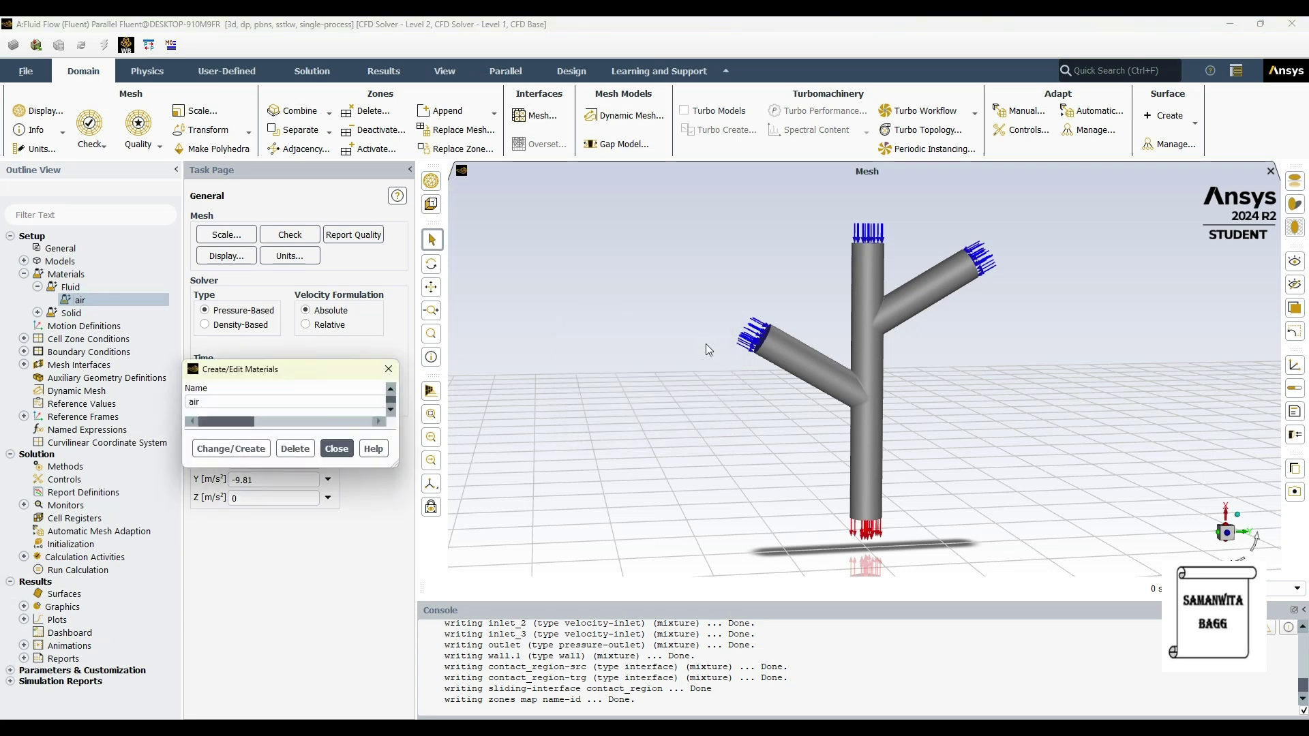
click(879, 267)
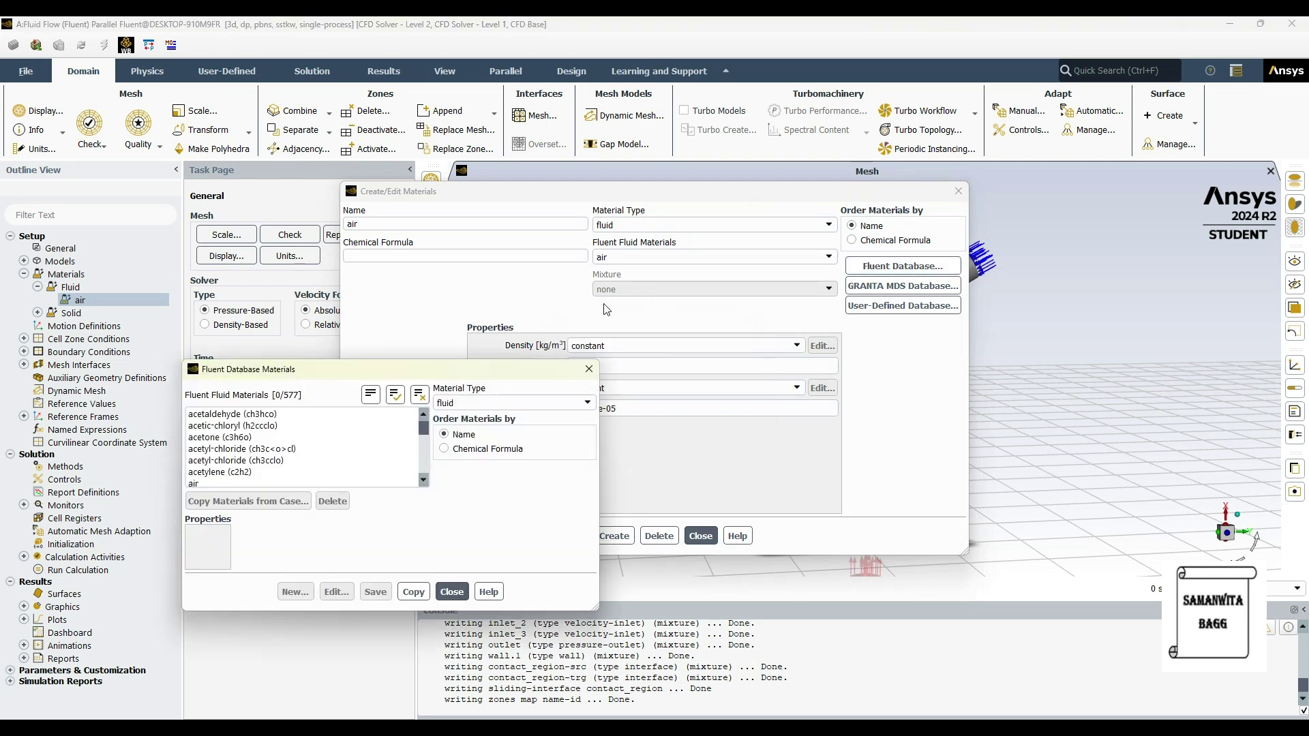
scroll(305, 470, down, 20)
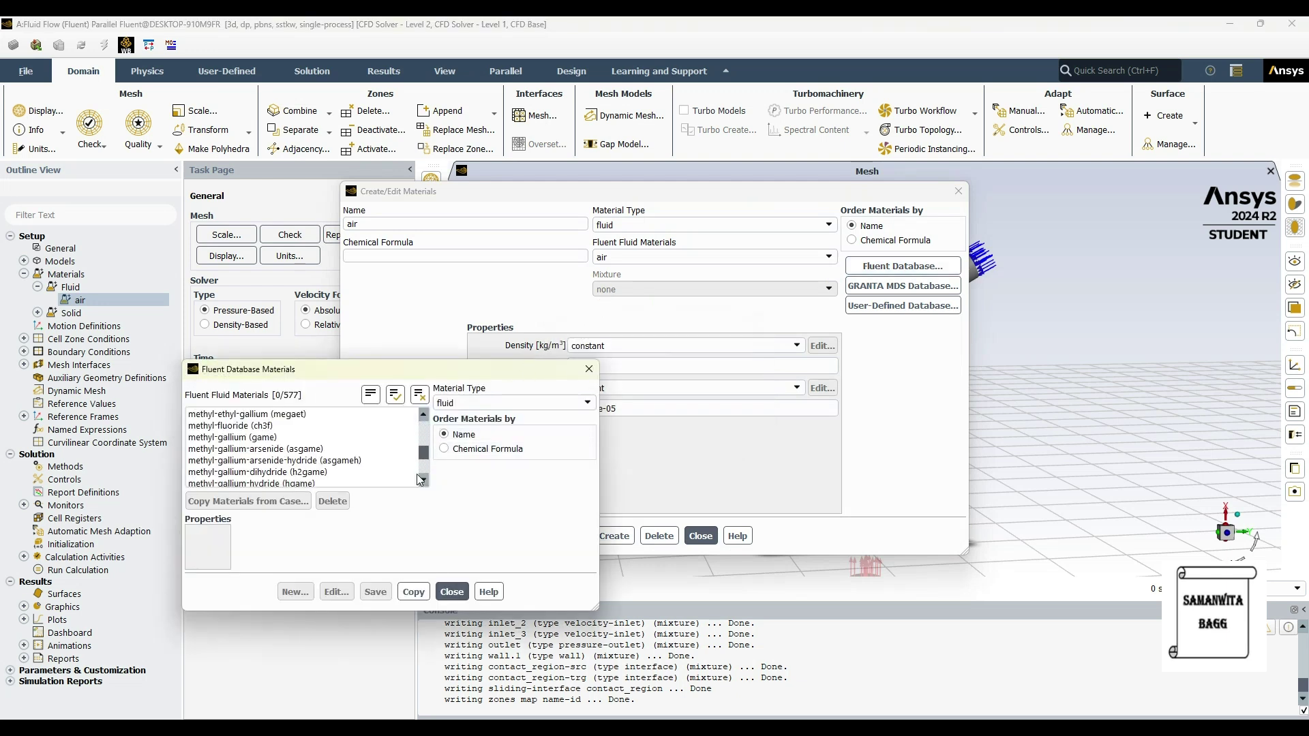
click(259, 449)
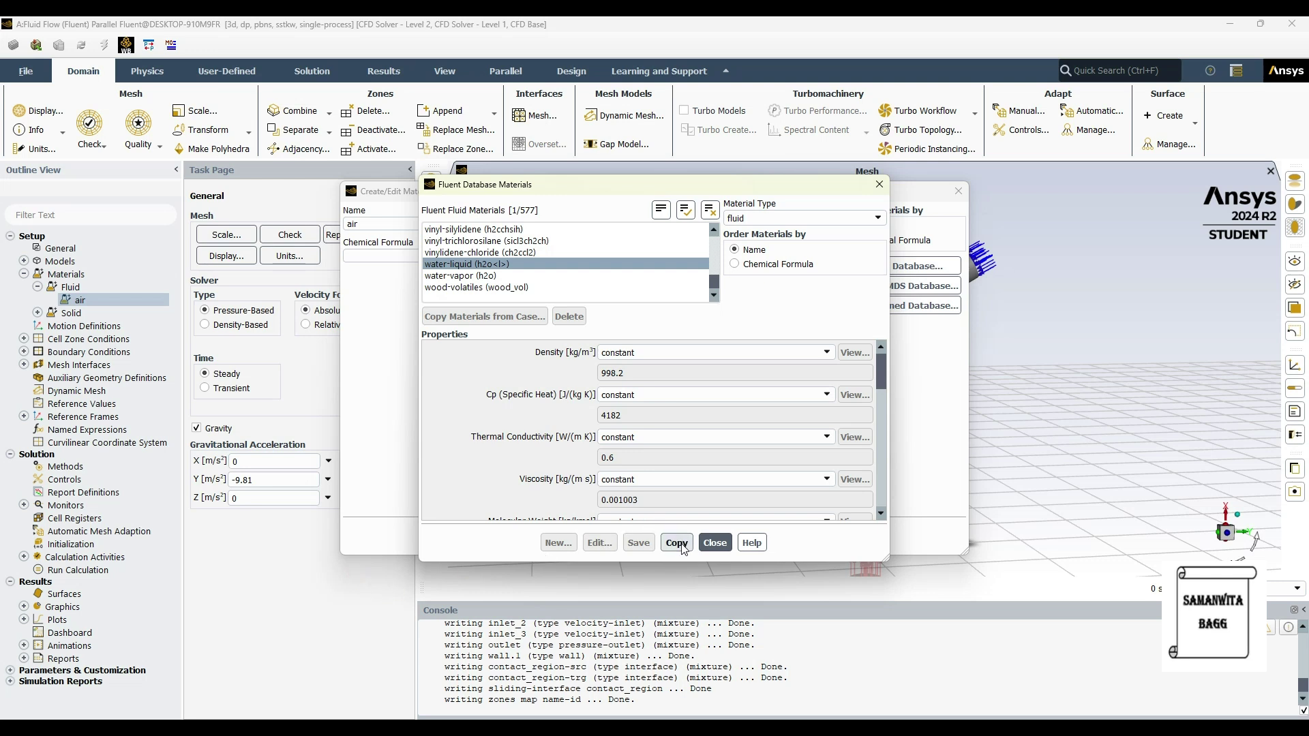
click(682, 546)
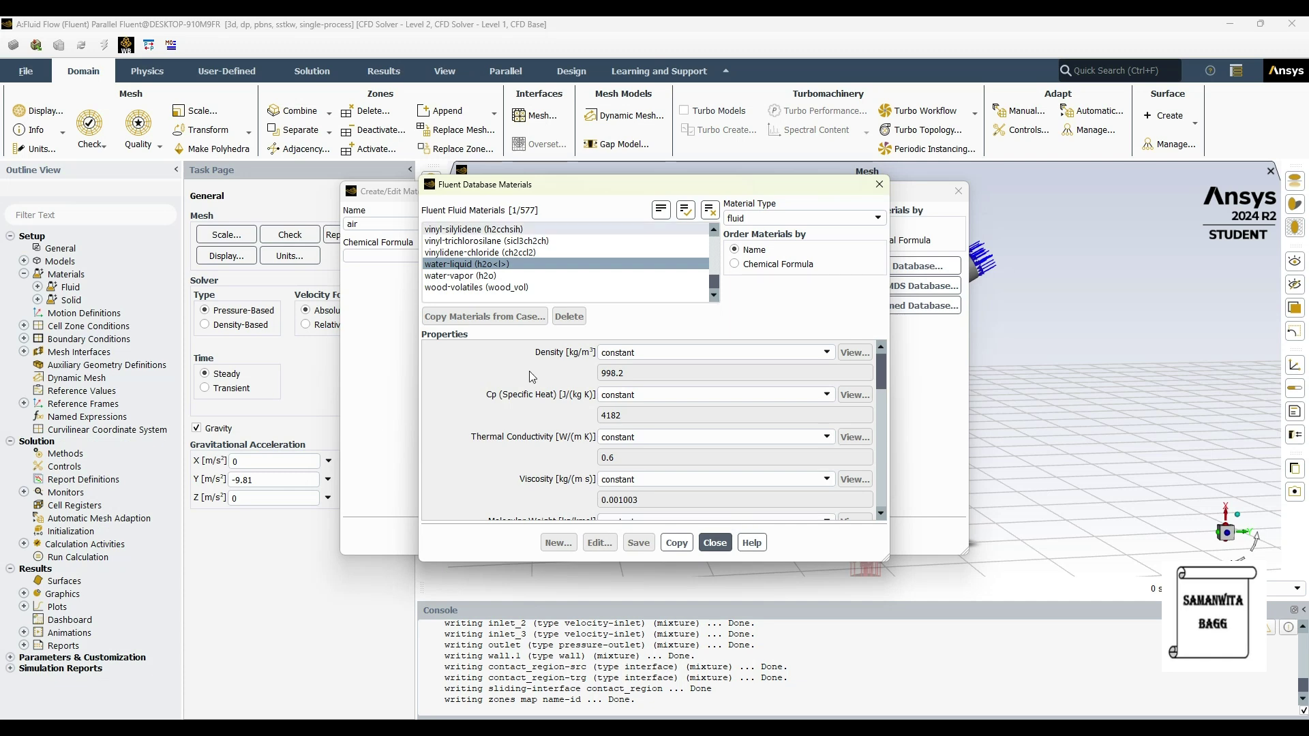
click(714, 542)
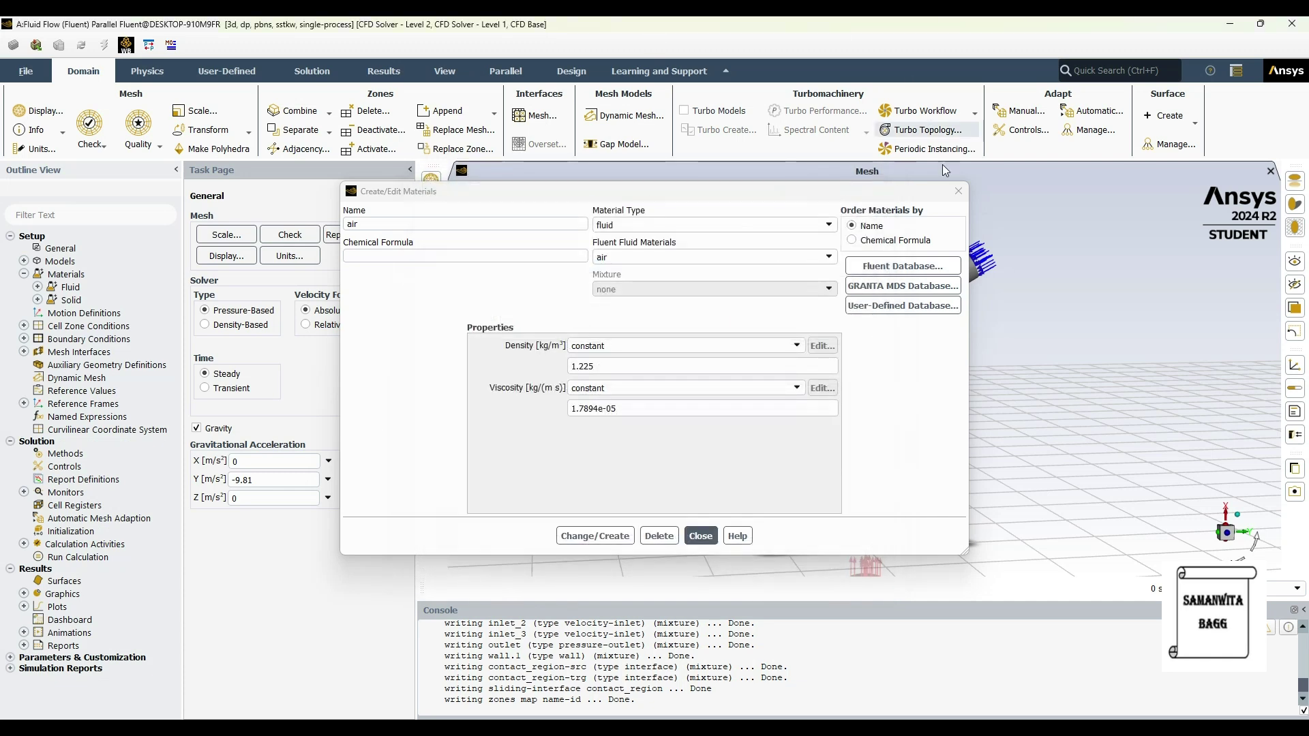
click(958, 192)
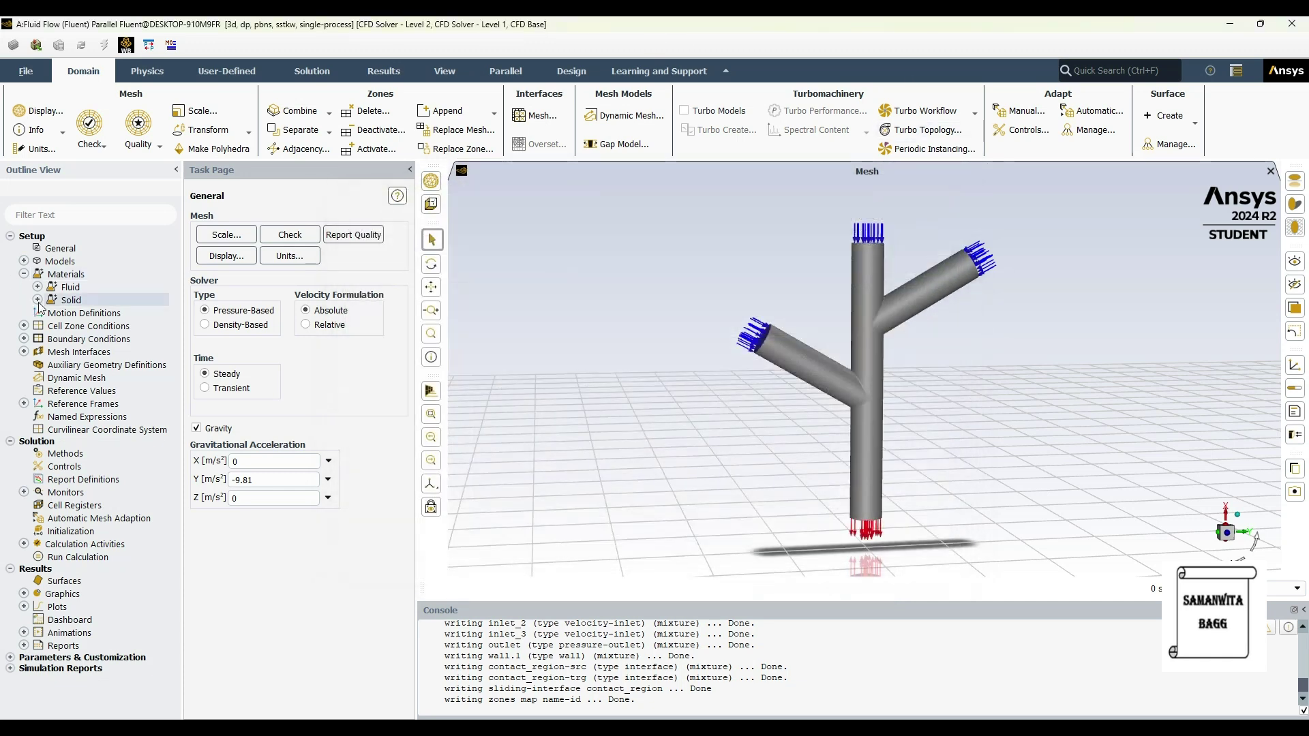
- Copy steel from the Fluent Database's solid materials into the case via the aluminum editor
double_click(95, 313)
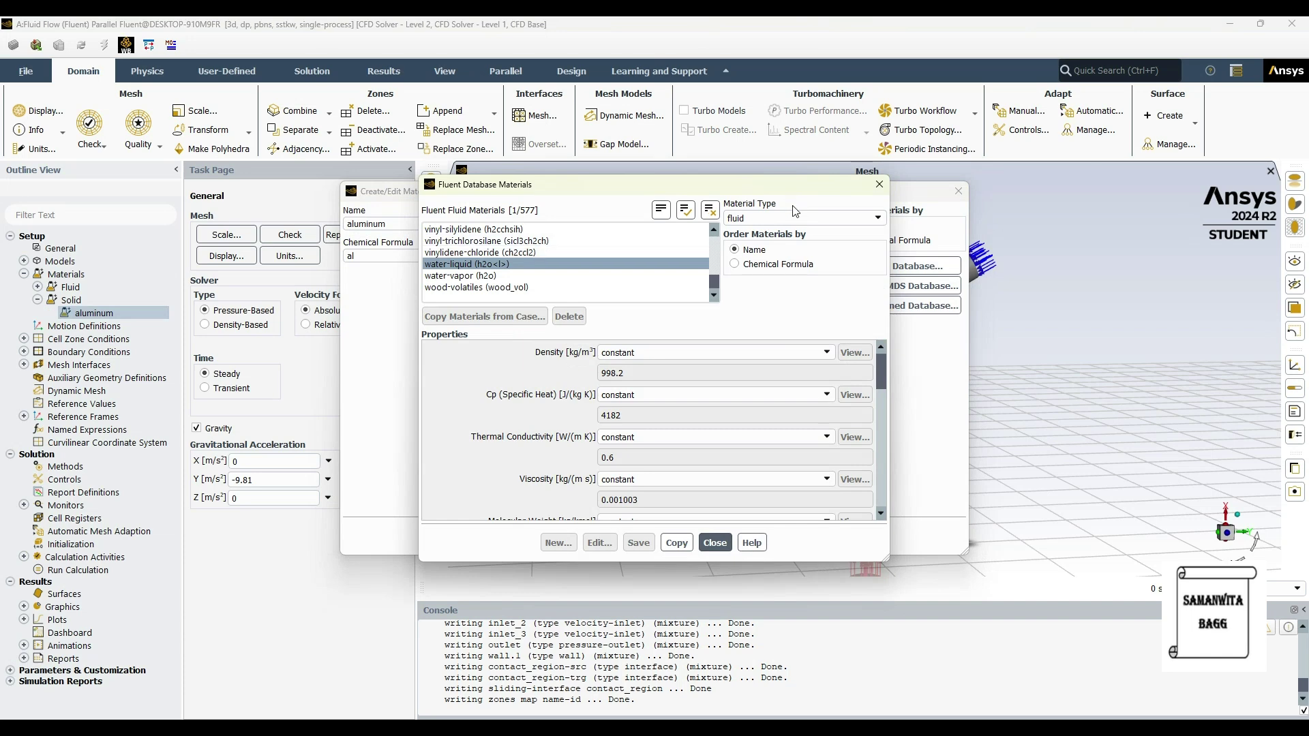
click(791, 218)
click(765, 240)
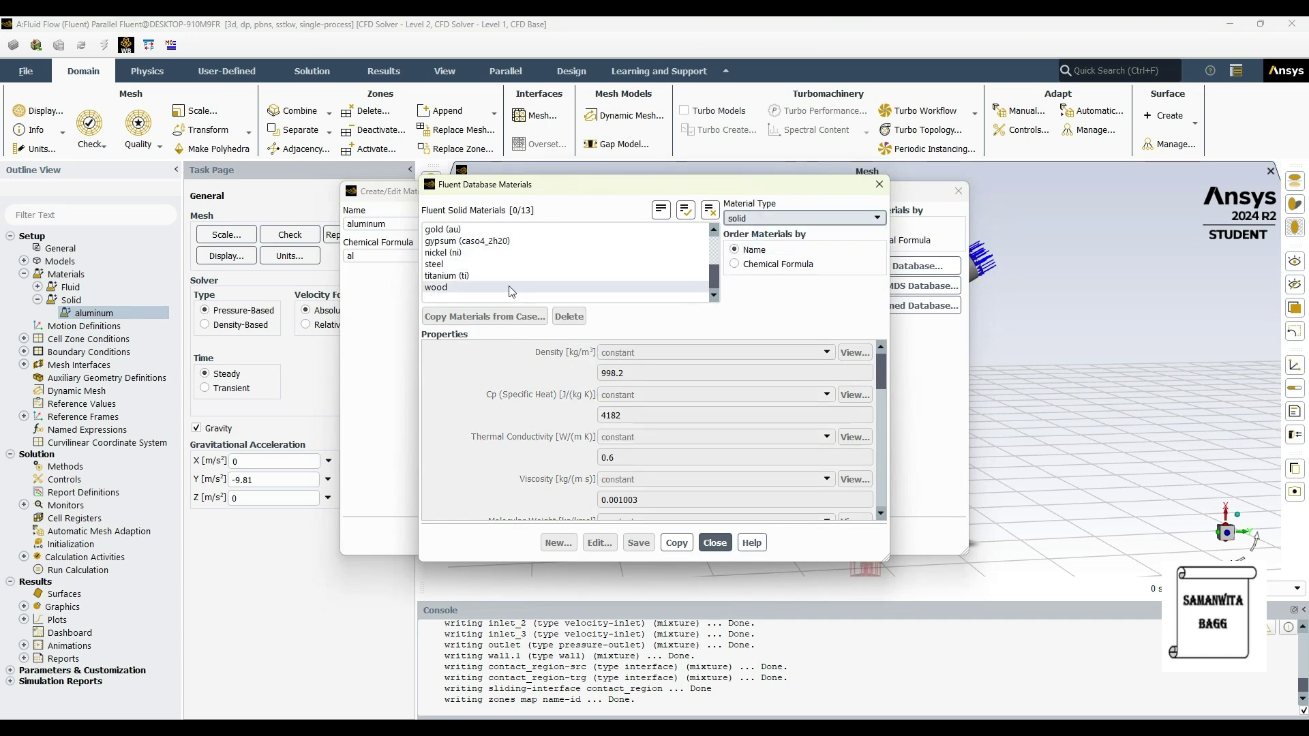
click(475, 264)
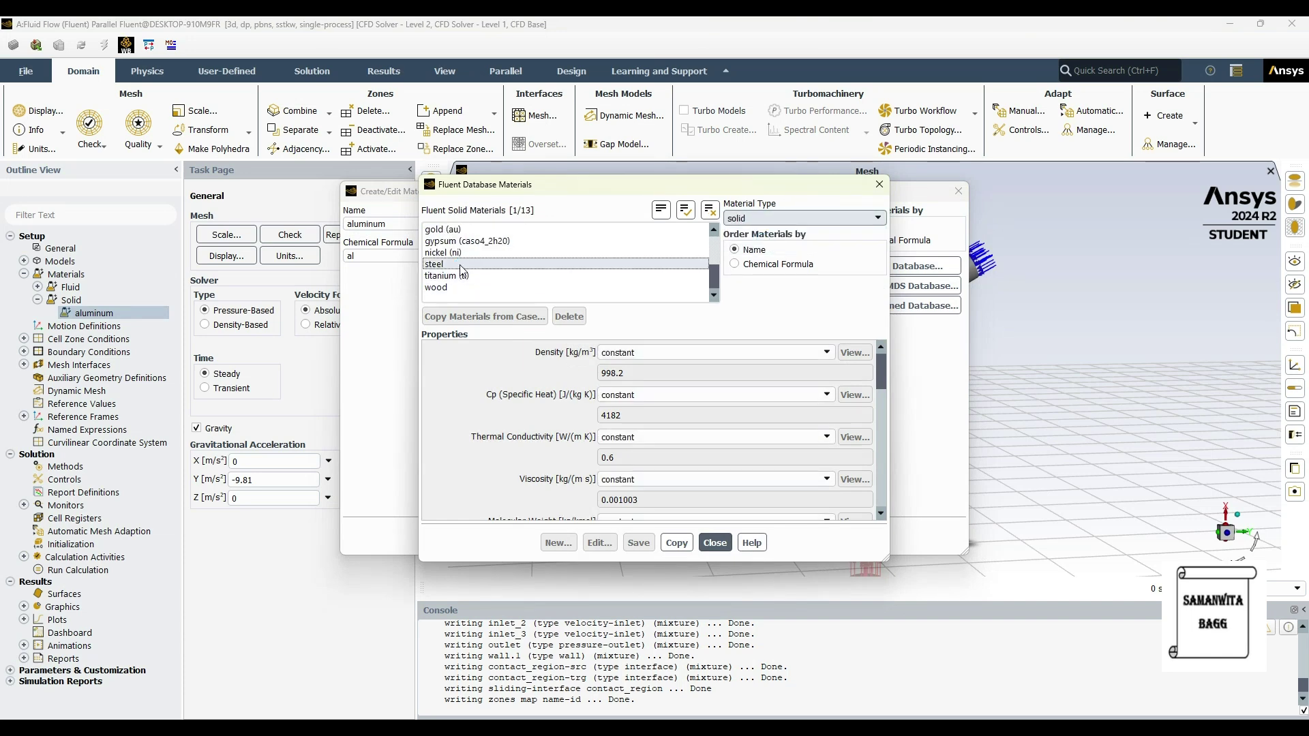
click(677, 543)
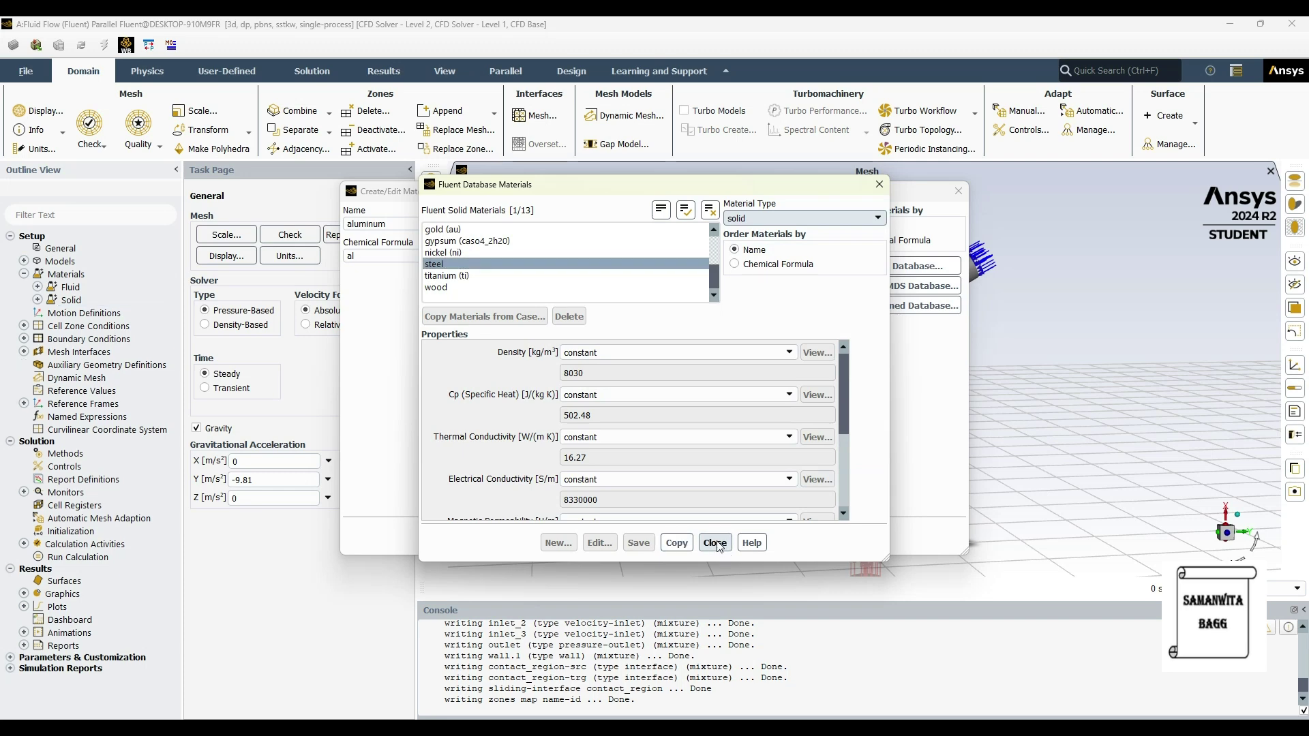
click(716, 543)
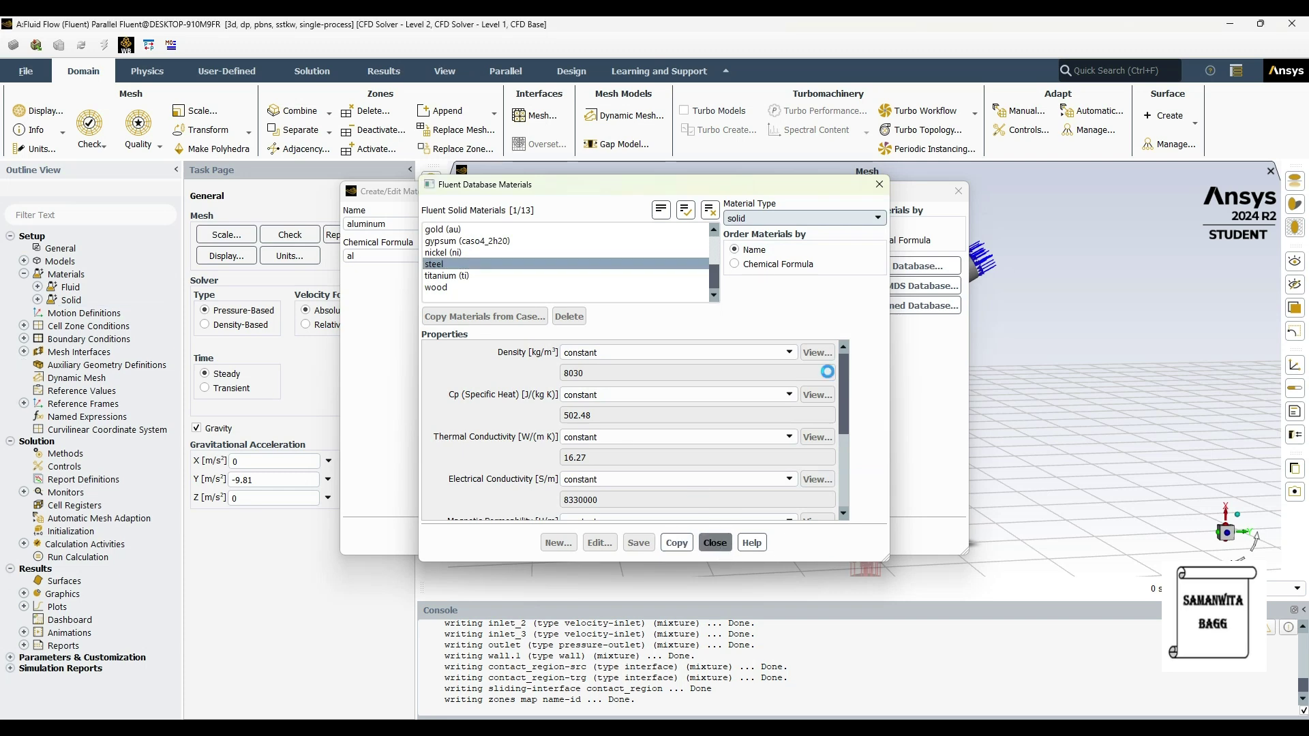
click(707, 534)
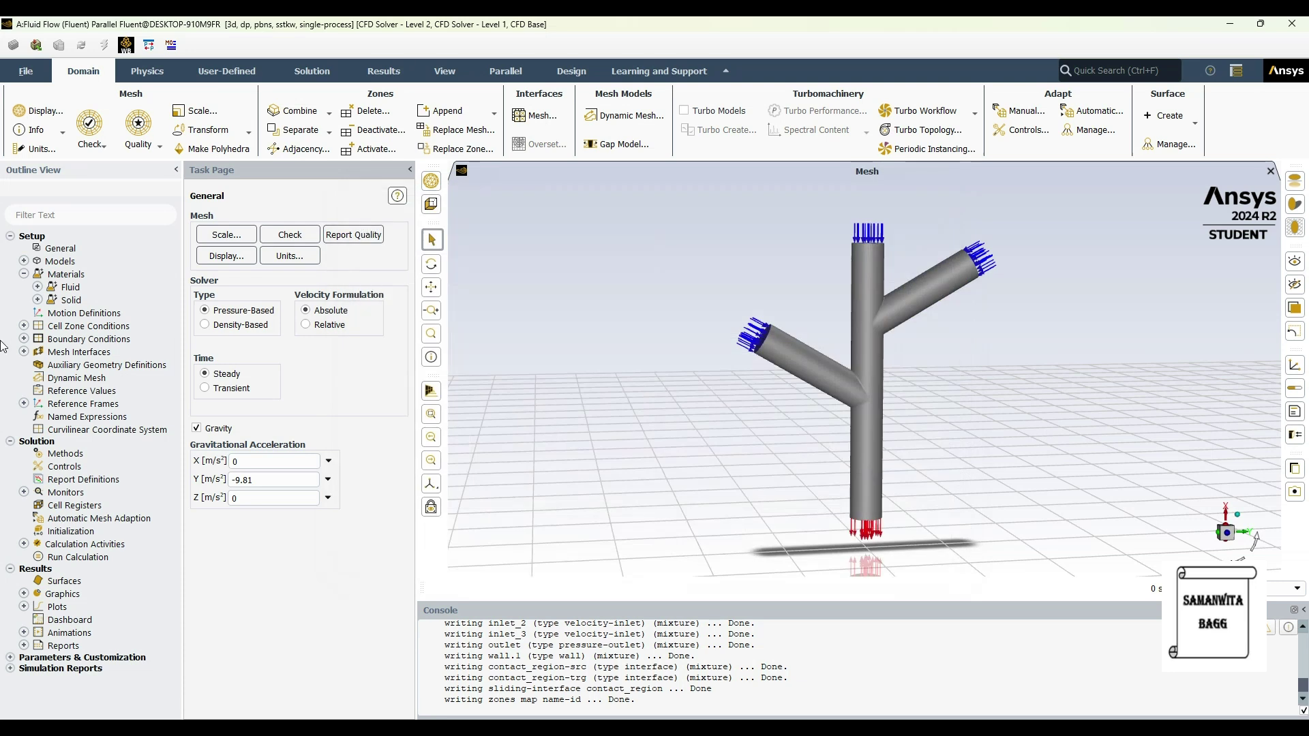
- Assign water-liquid as the material of the fluid cell zone and apply it
click(24, 273)
click(24, 300)
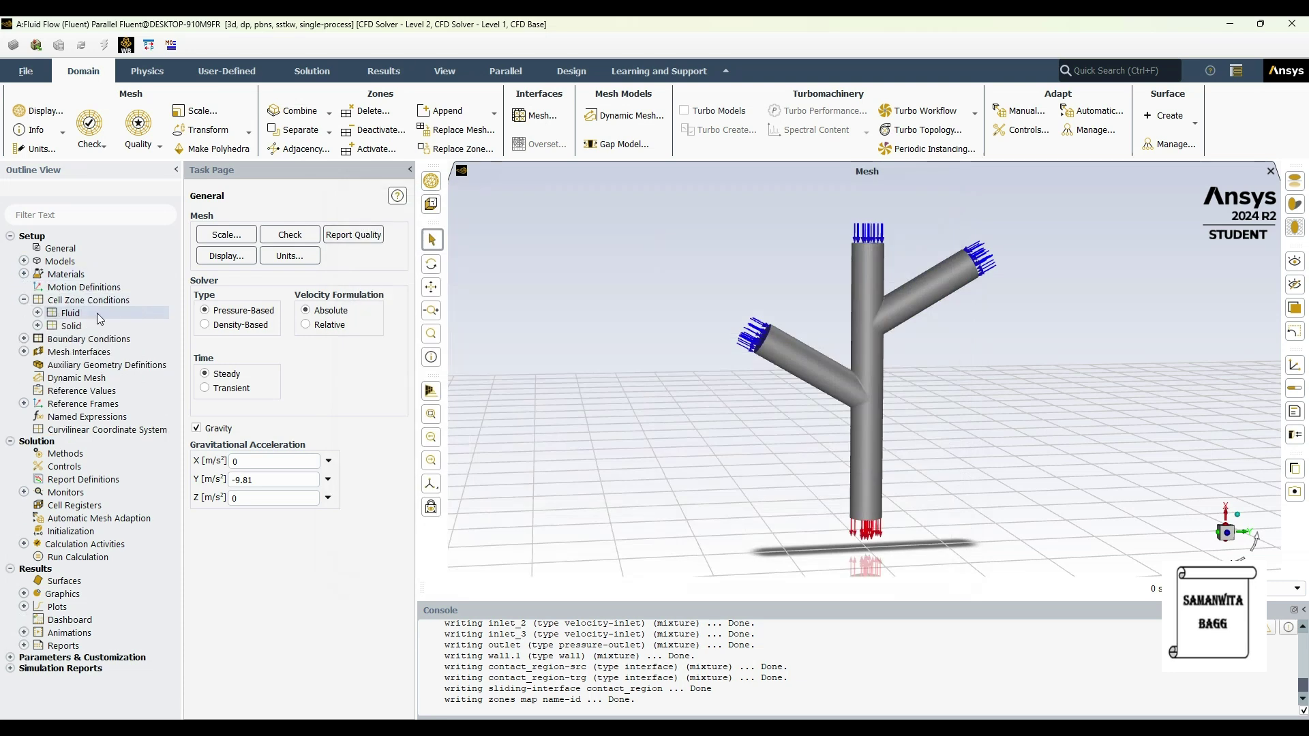
click(37, 312)
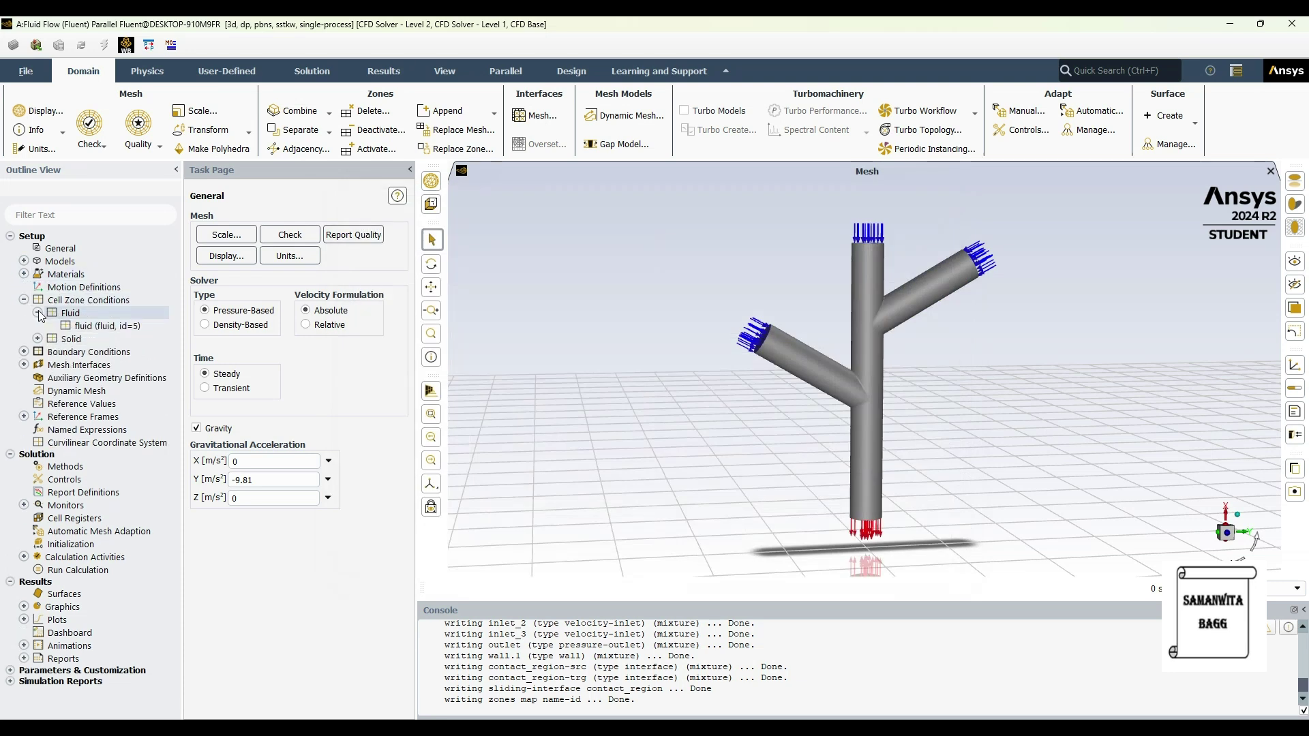
double_click(98, 328)
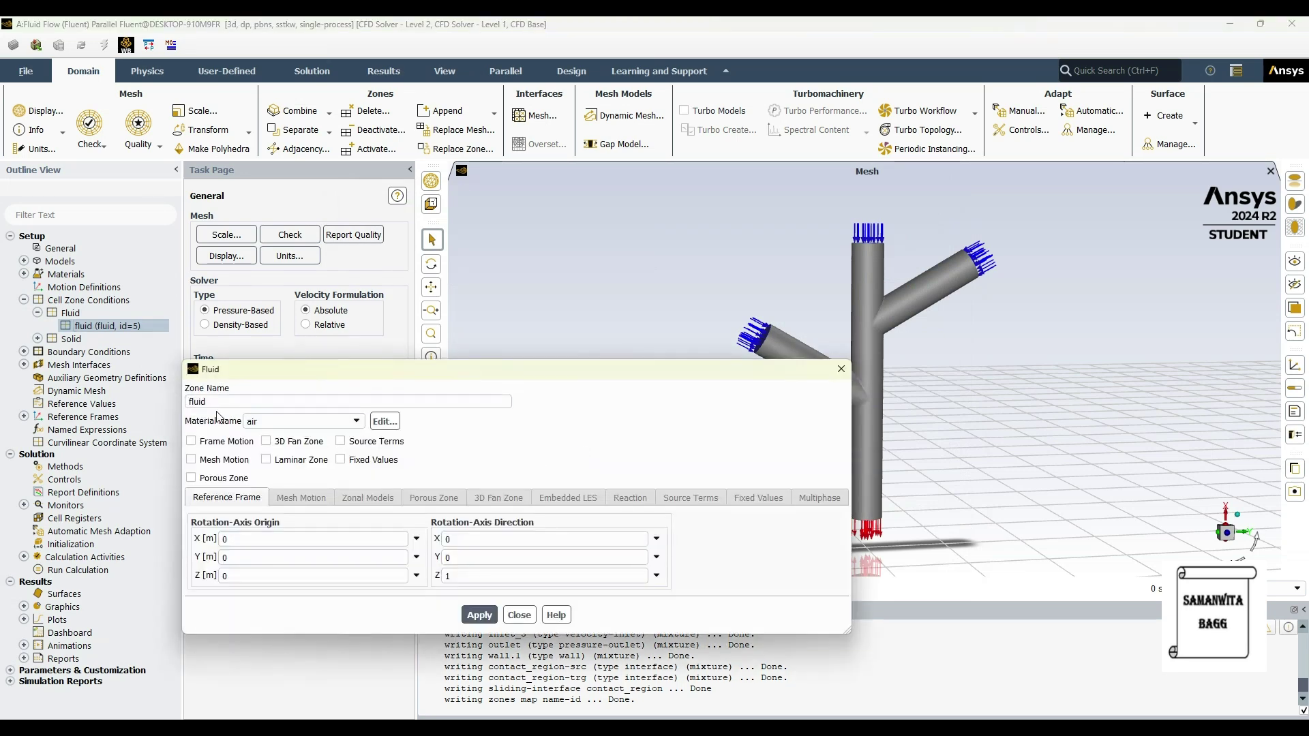
scroll(309, 427, down, 1)
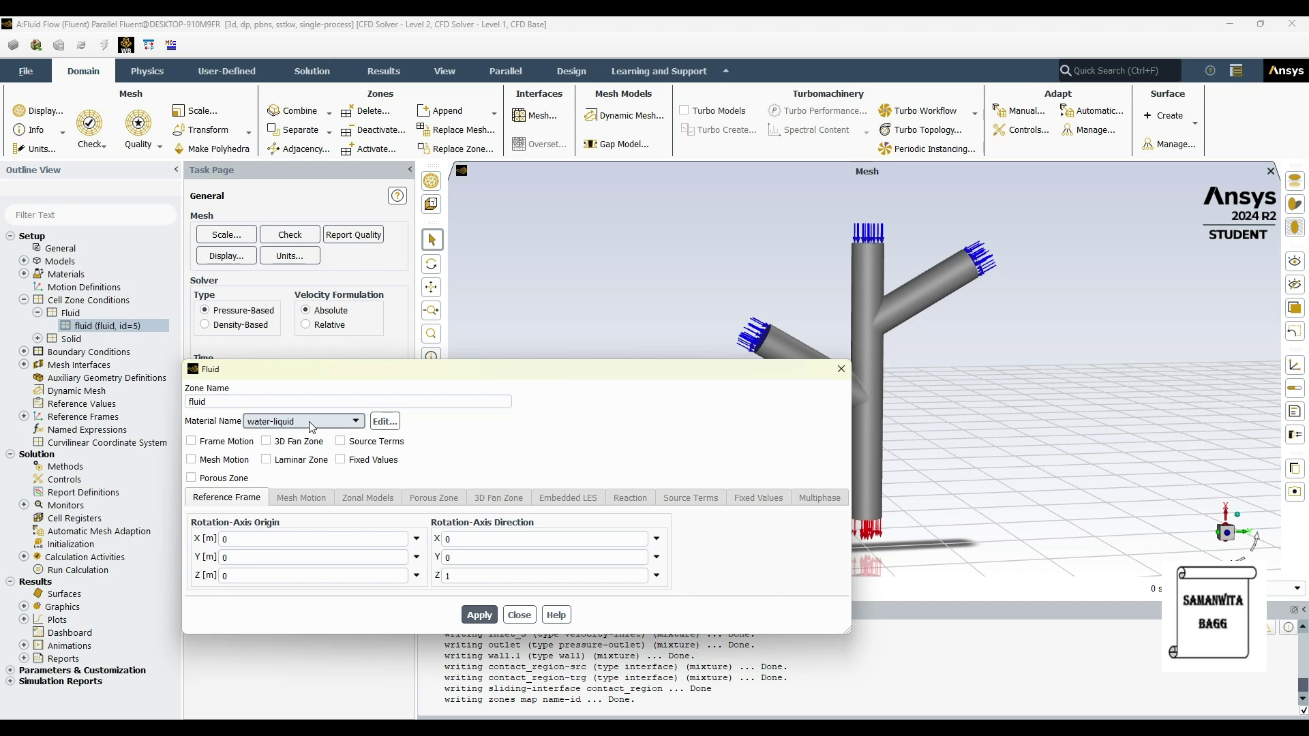
click(479, 615)
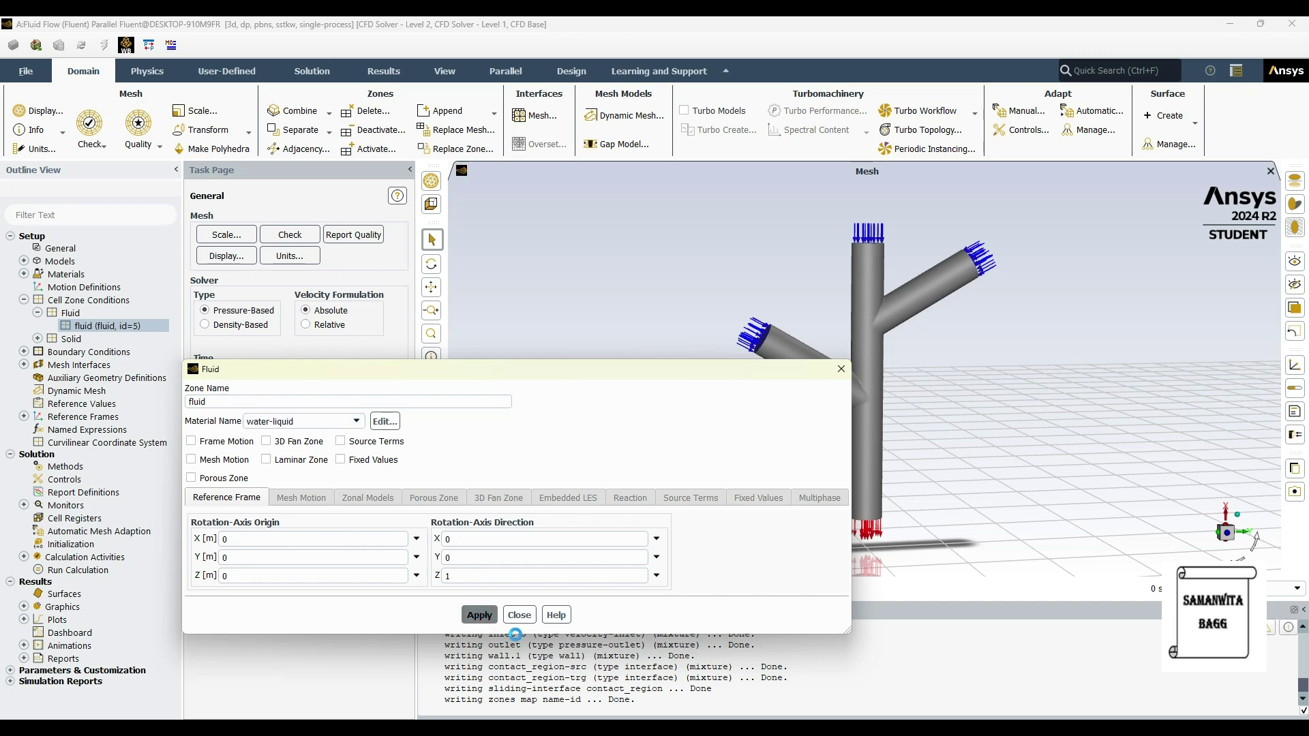
click(520, 615)
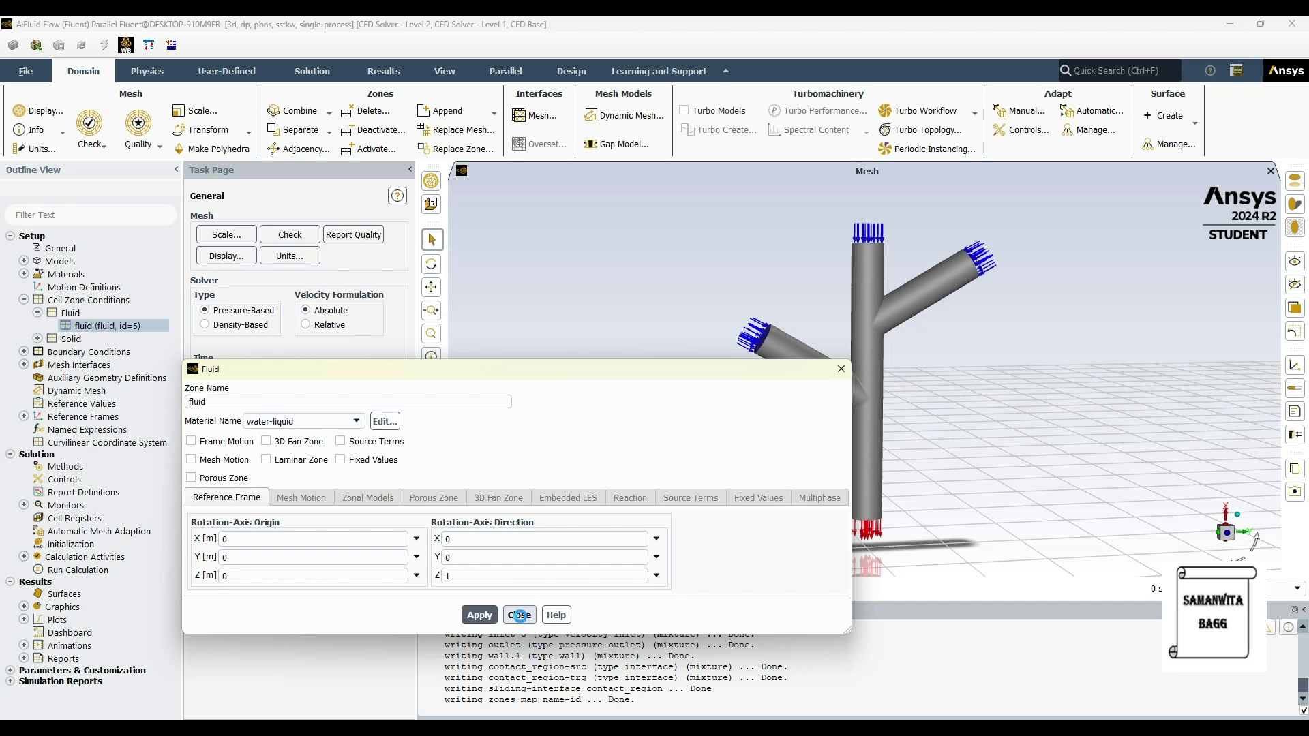
click(519, 615)
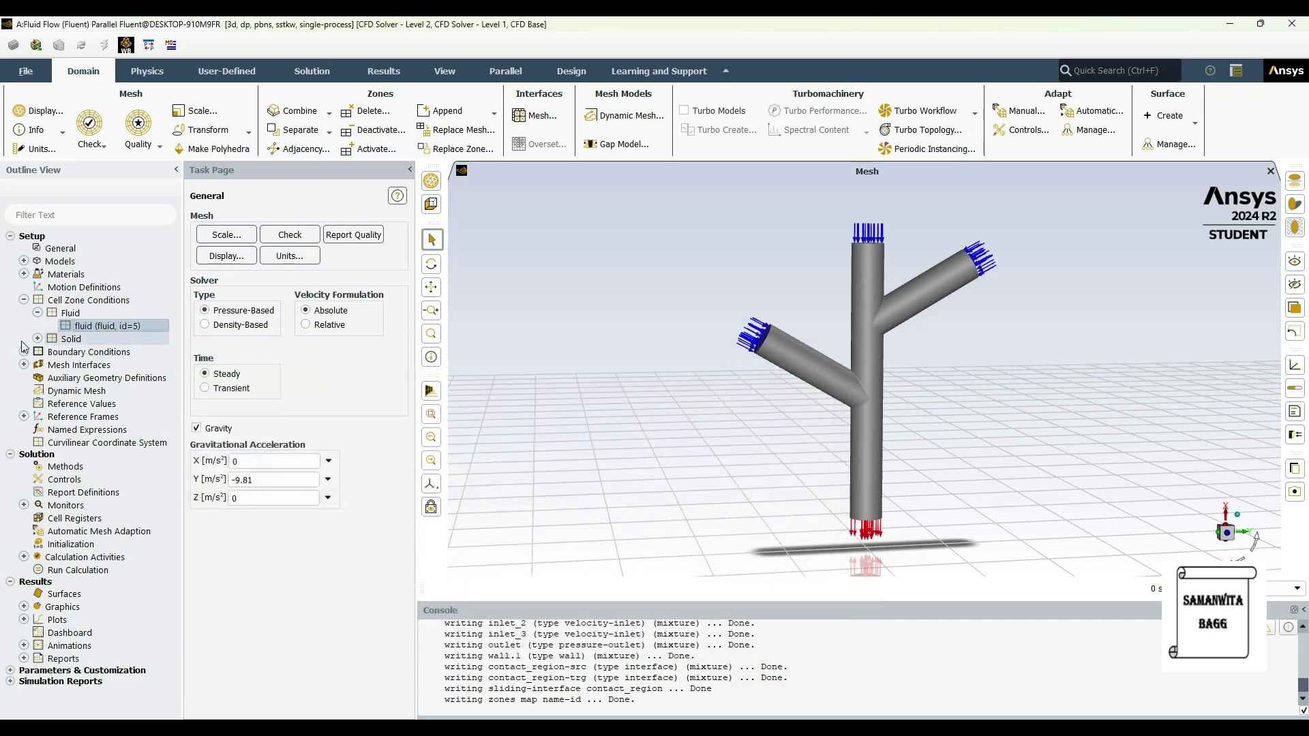
click(38, 313)
- Change the wall solid cell zone's material from aluminum to steel and apply it
click(37, 326)
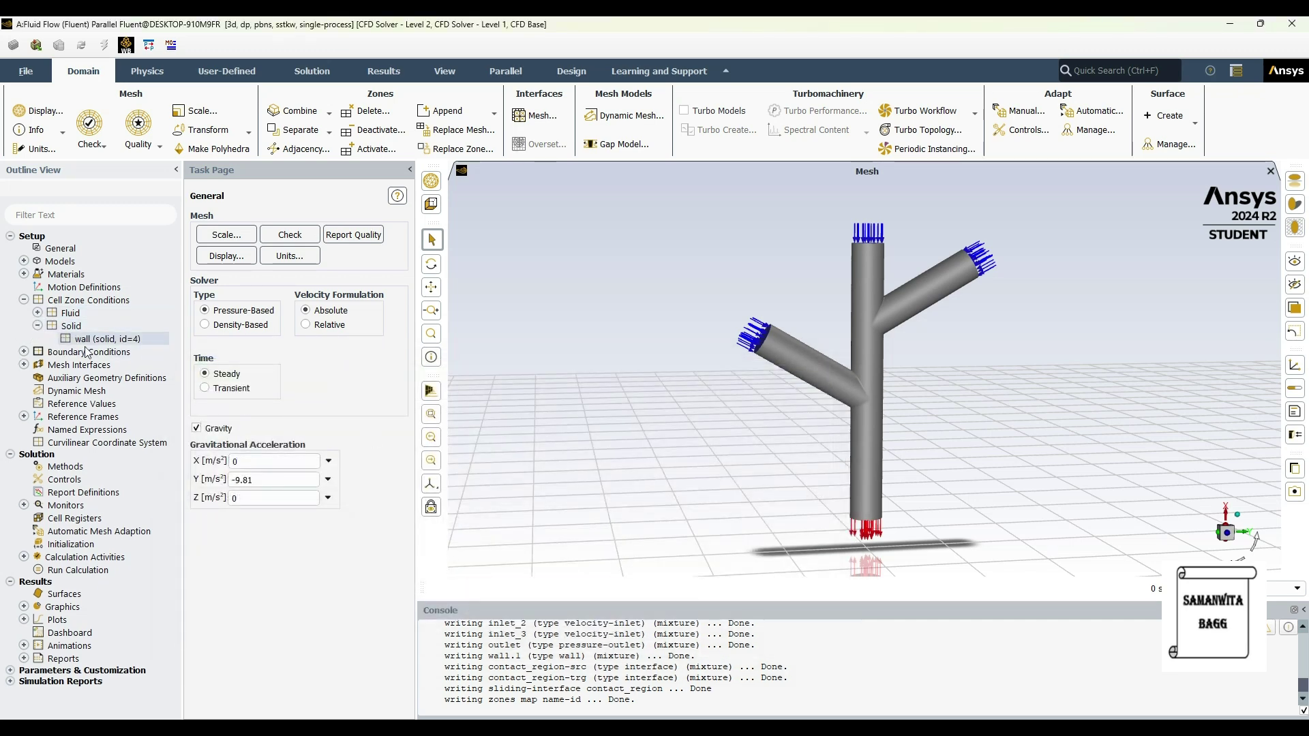
double_click(121, 339)
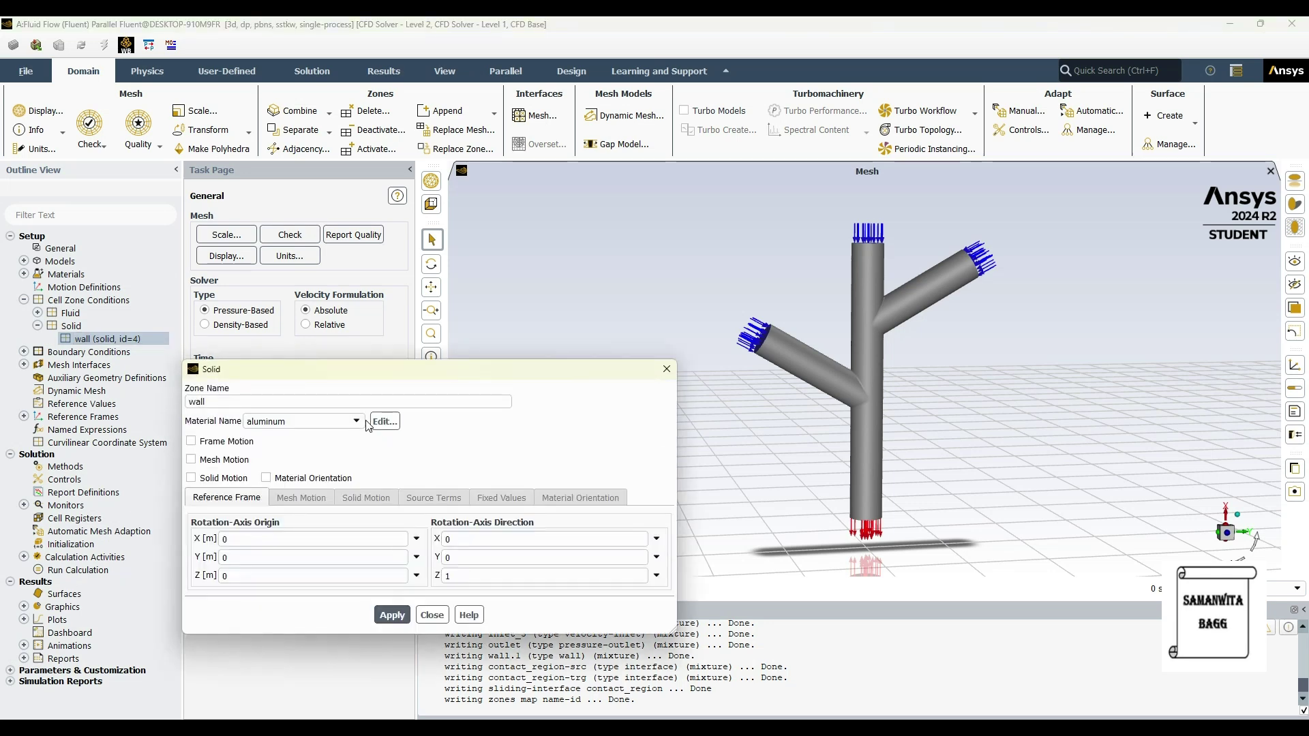
click(356, 422)
click(294, 436)
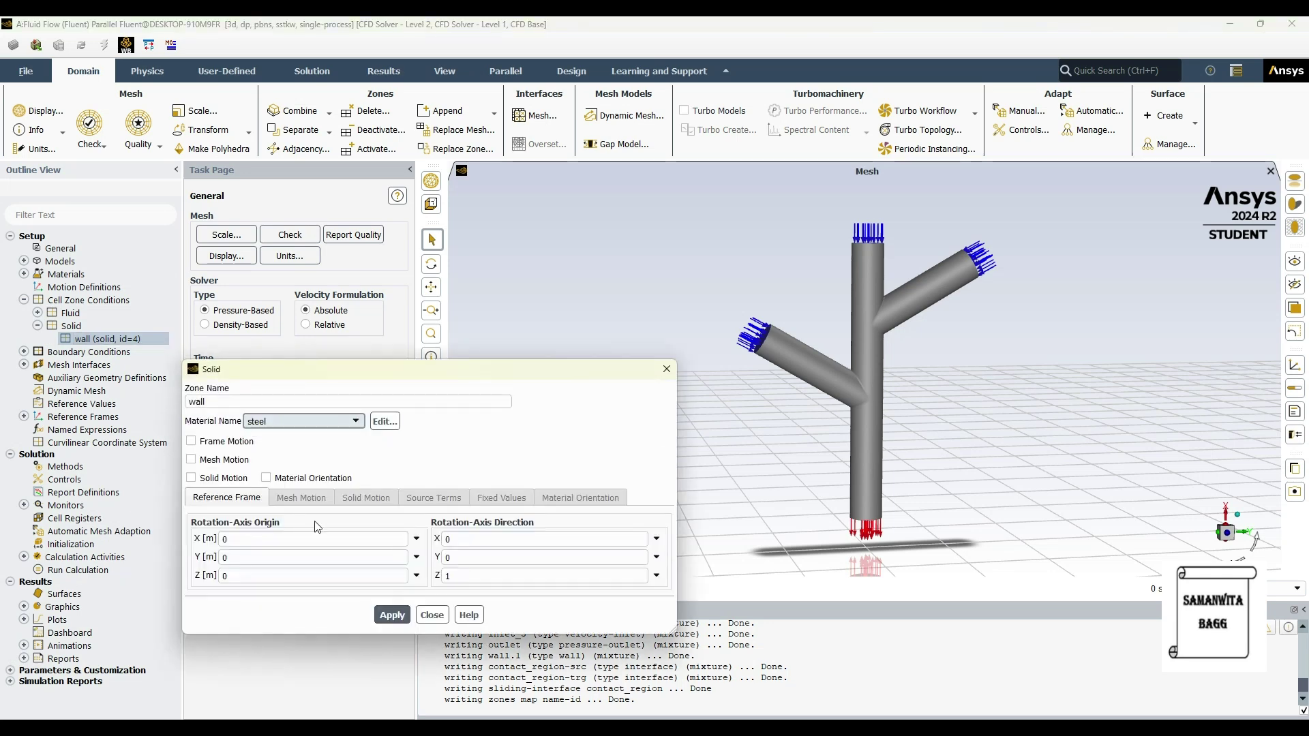
click(392, 615)
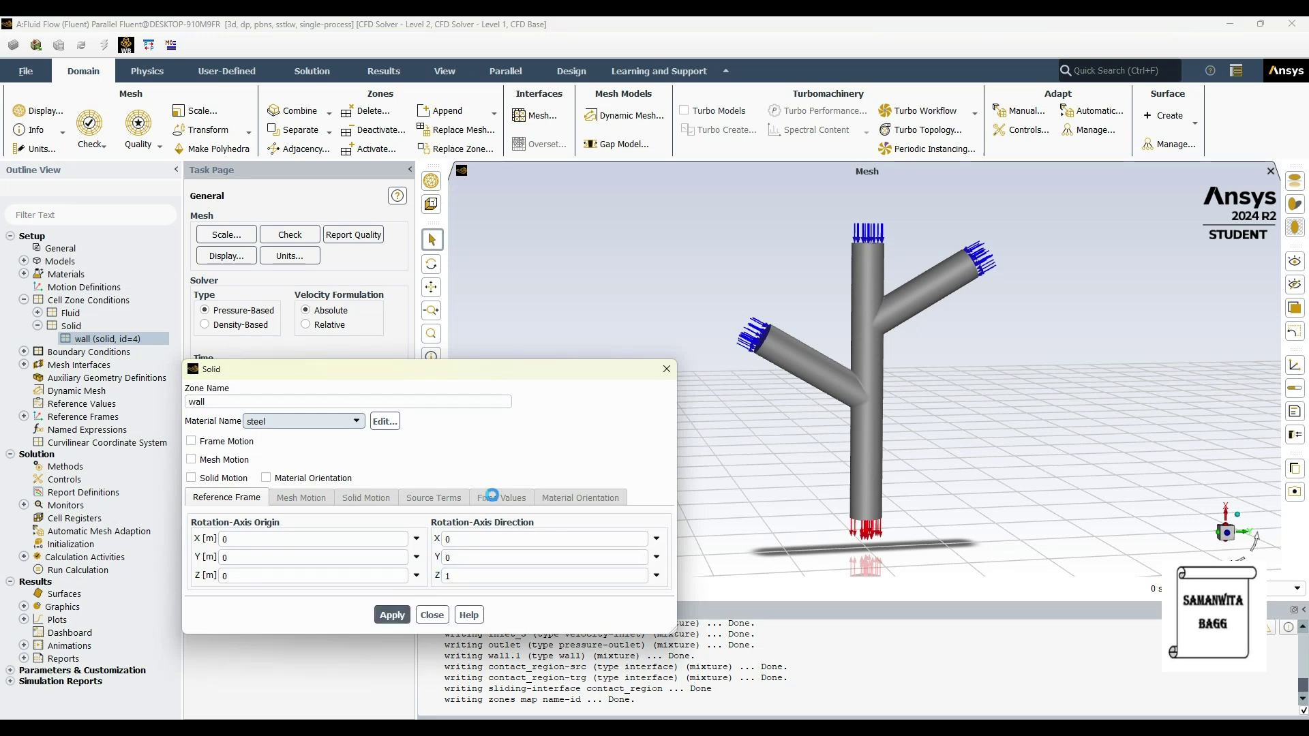
click(432, 615)
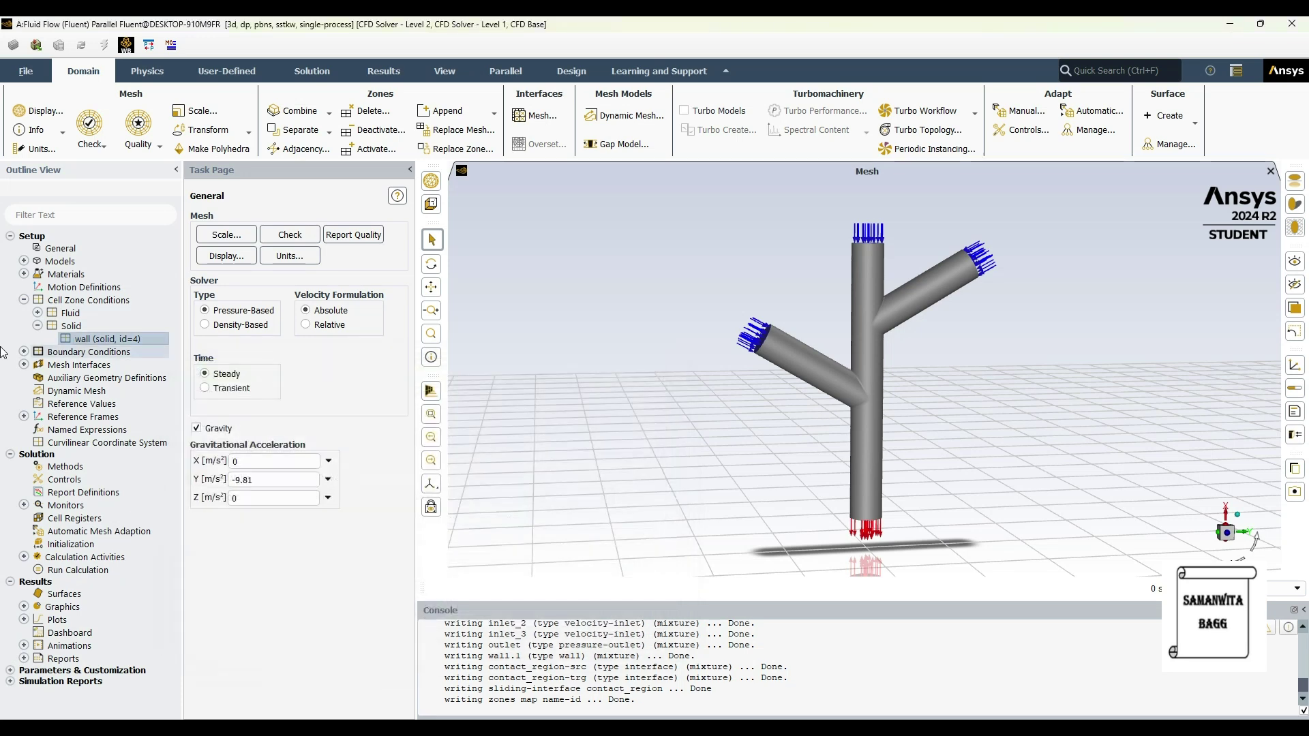
click(37, 326)
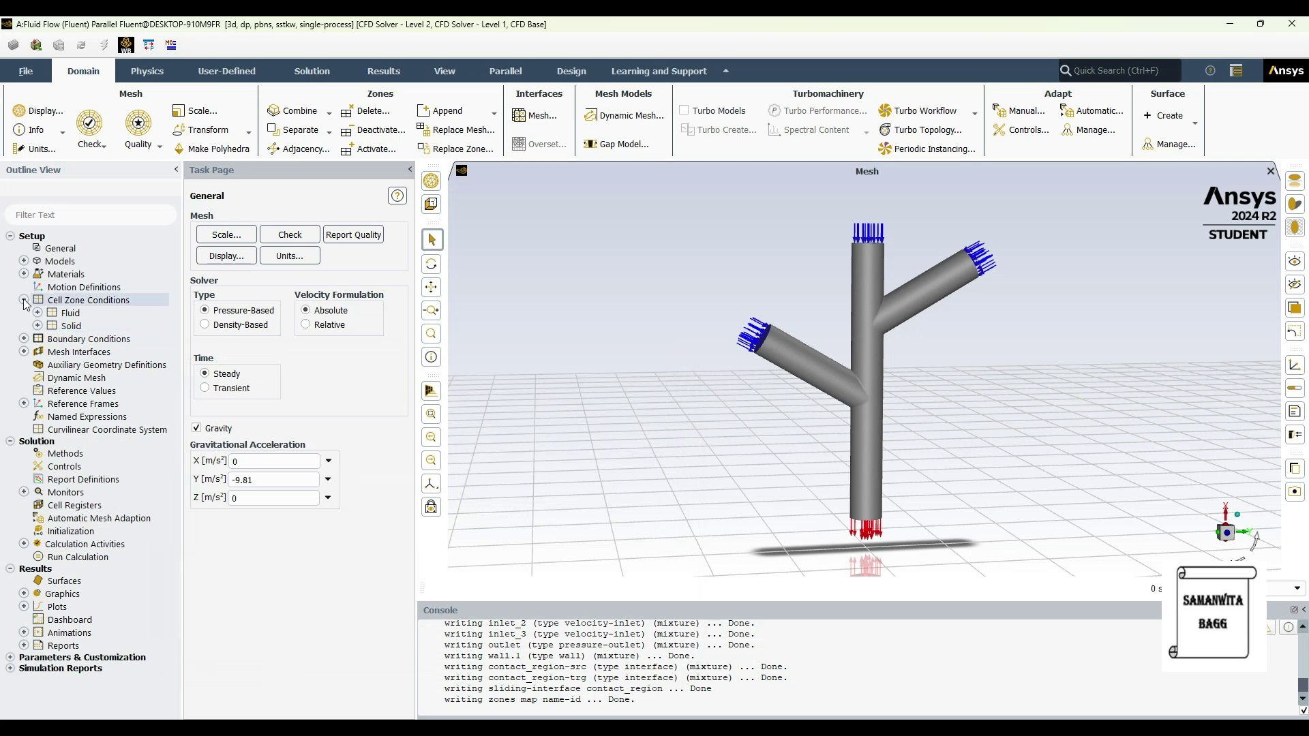
- Give inlet_1 a velocity magnitude of 2.5 m/s
click(24, 300)
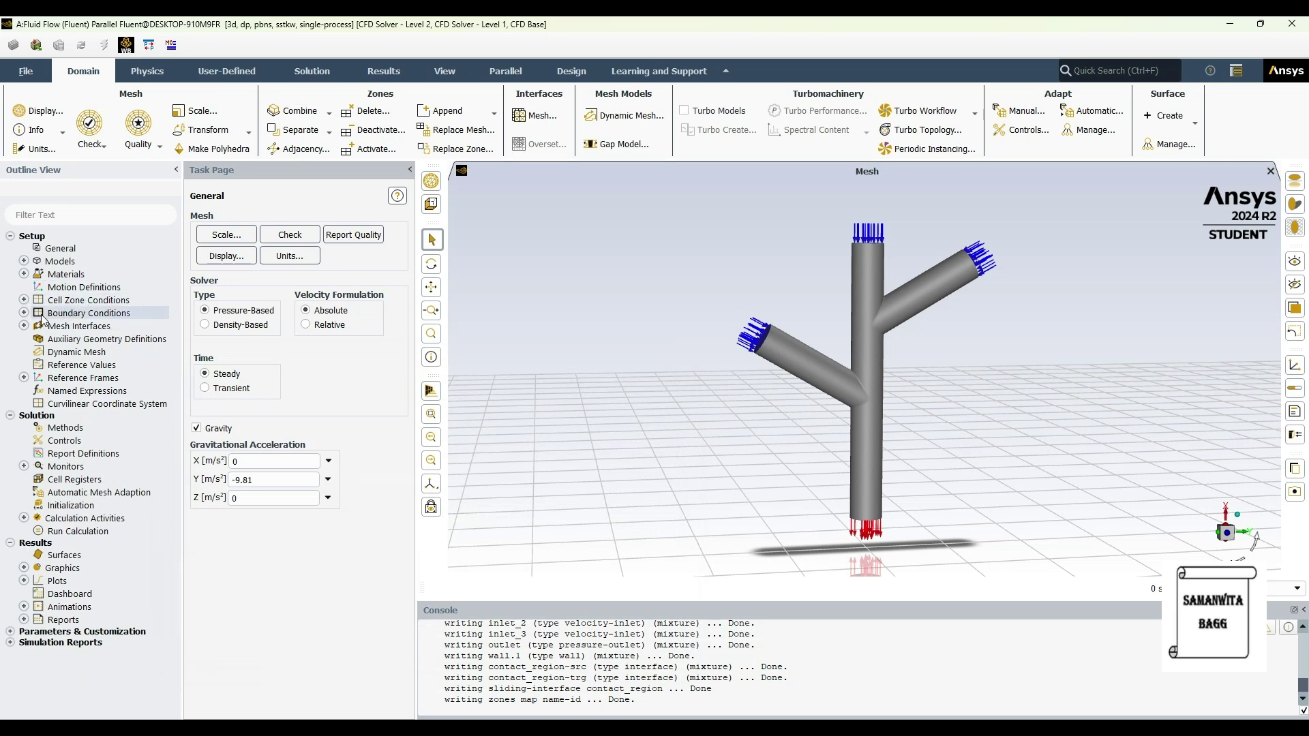
click(24, 312)
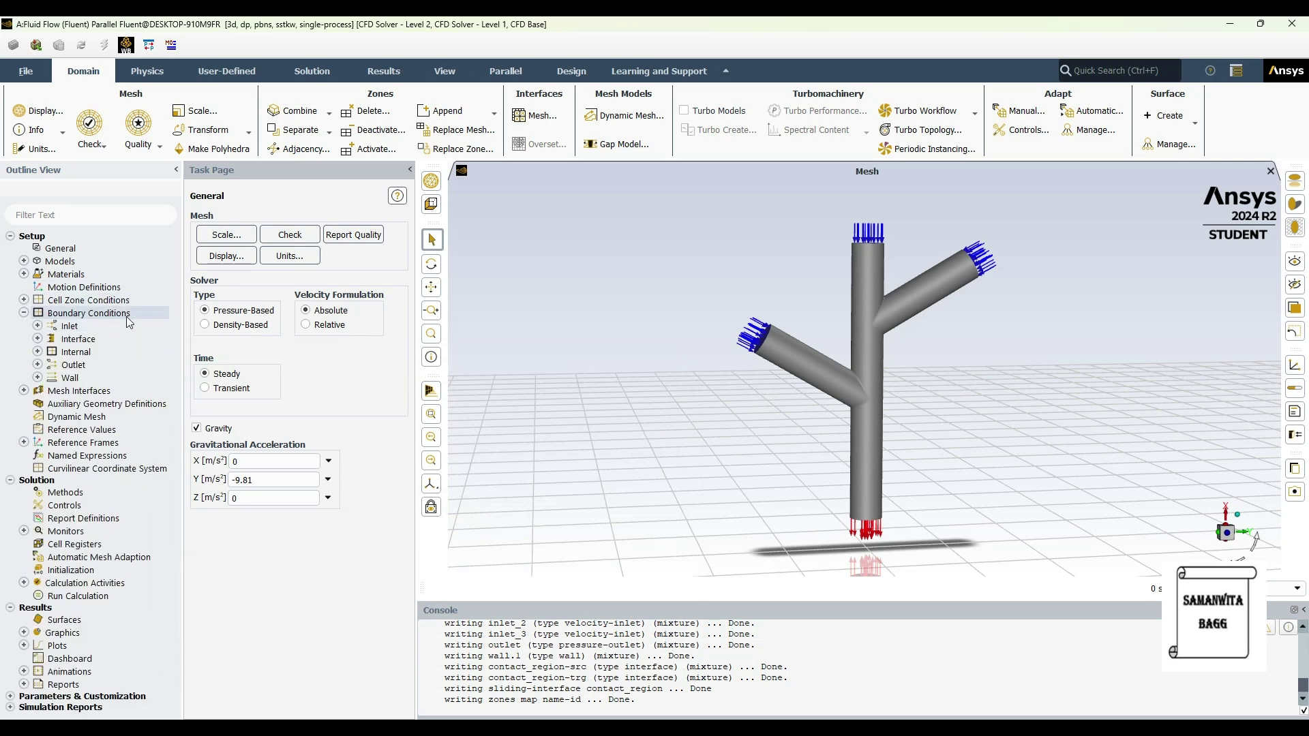
click(38, 327)
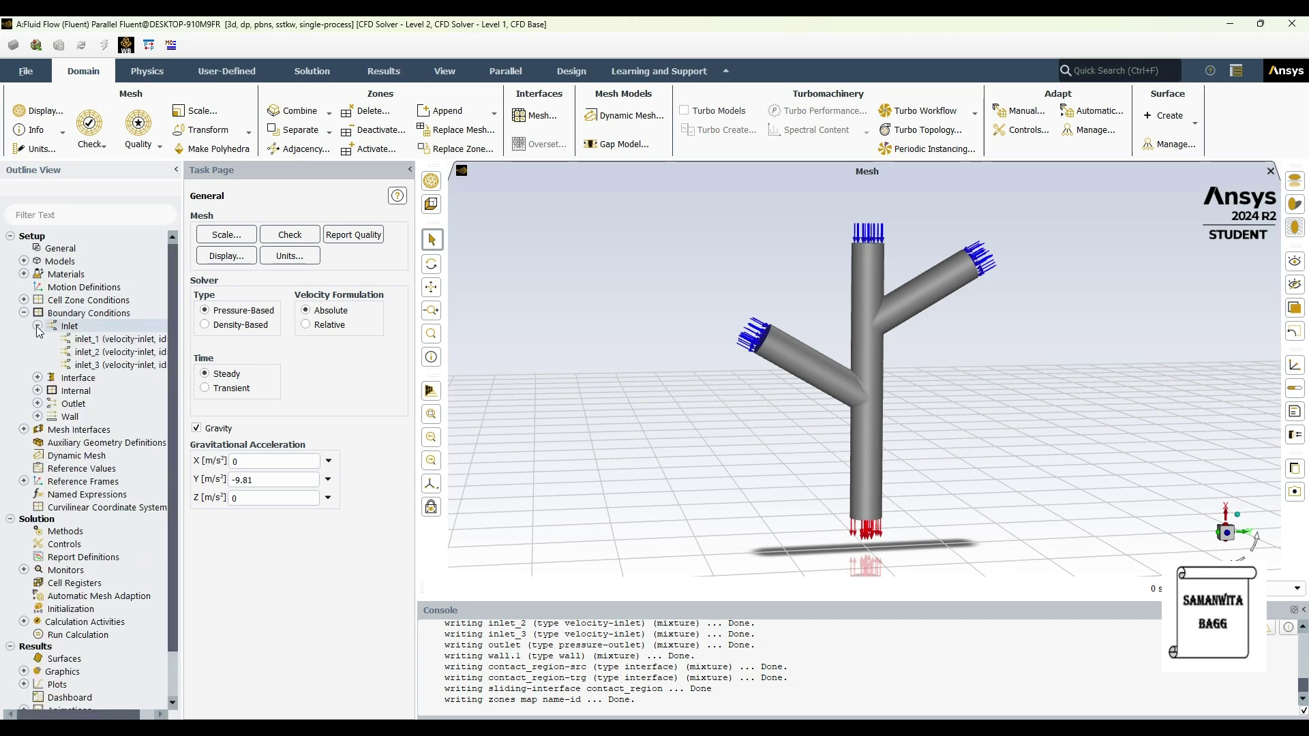
double_click(95, 339)
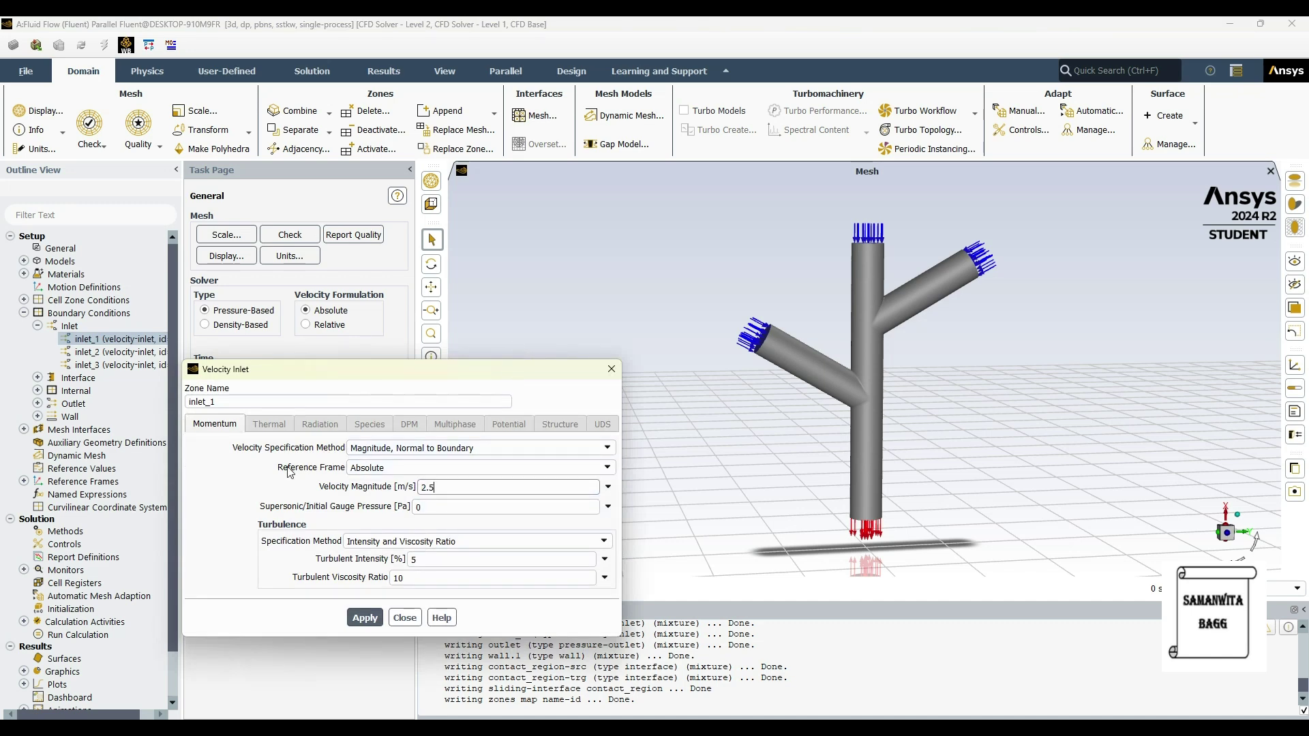
click(359, 615)
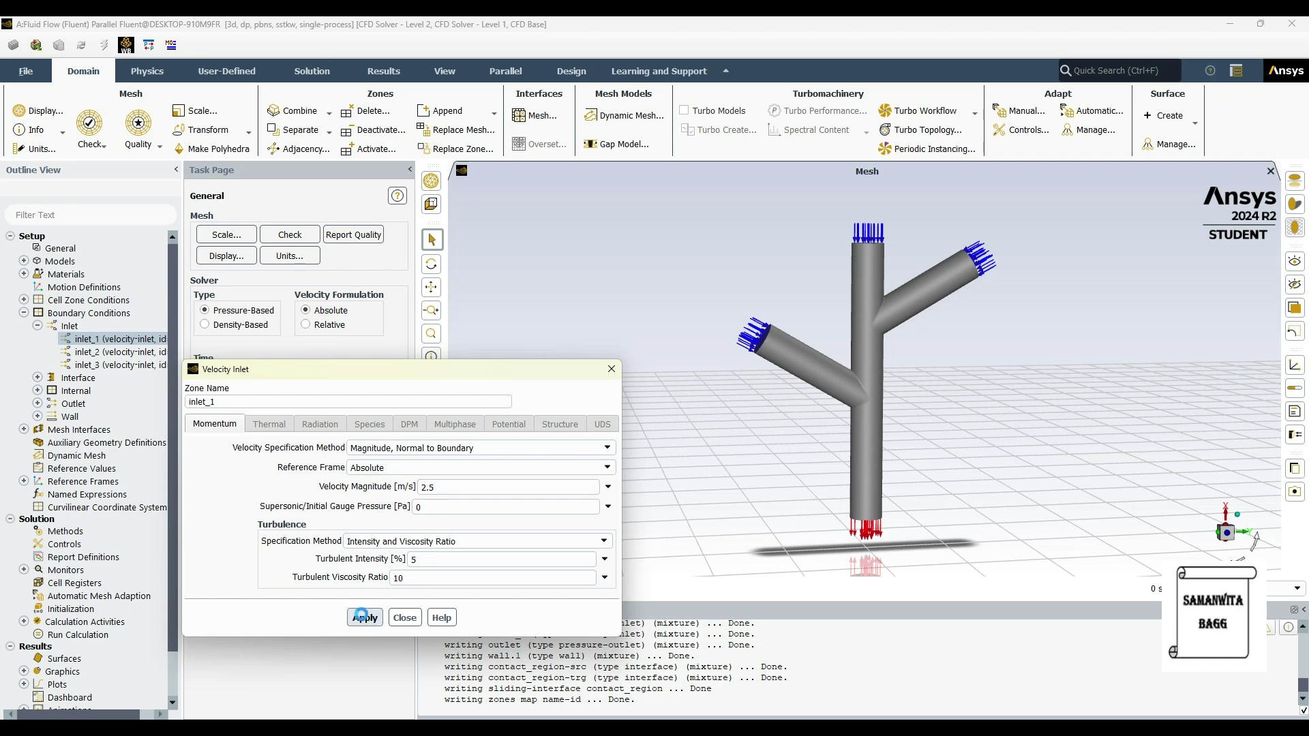
click(405, 617)
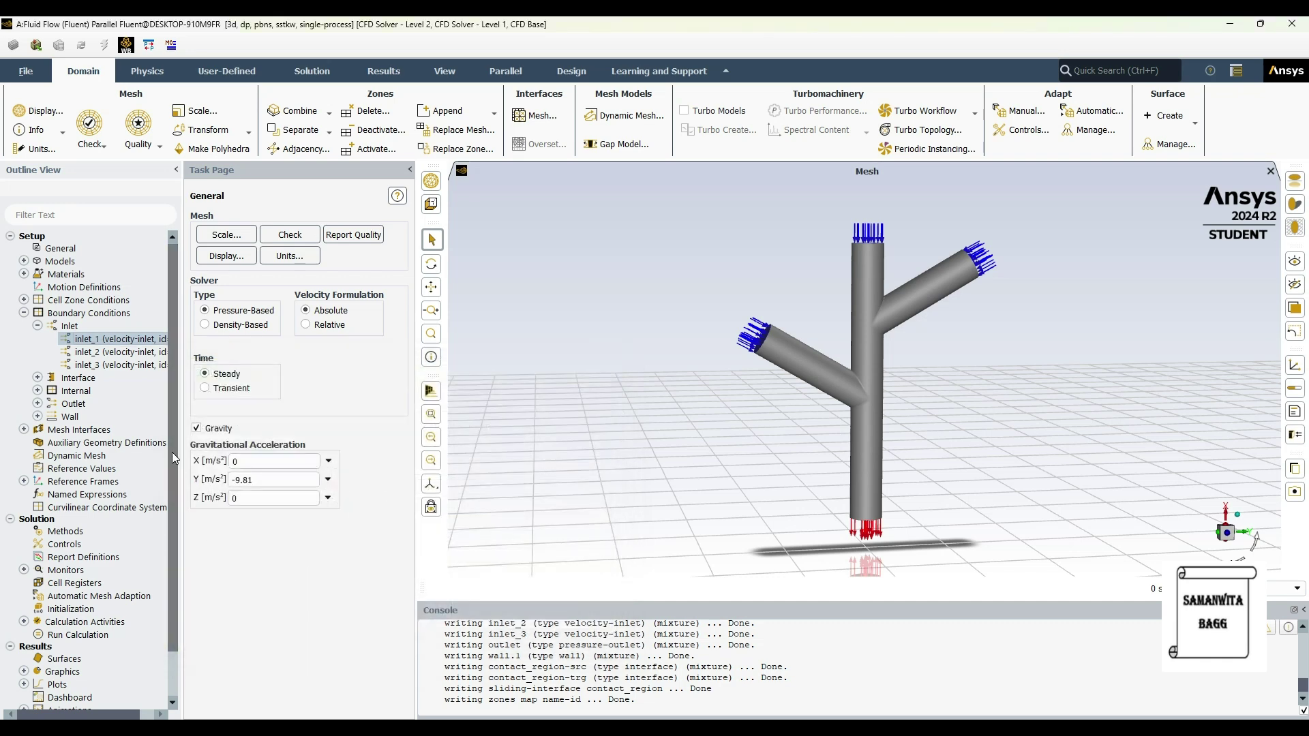
- Give inlet_2 a velocity magnitude of 2.7 m/s
click(116, 352)
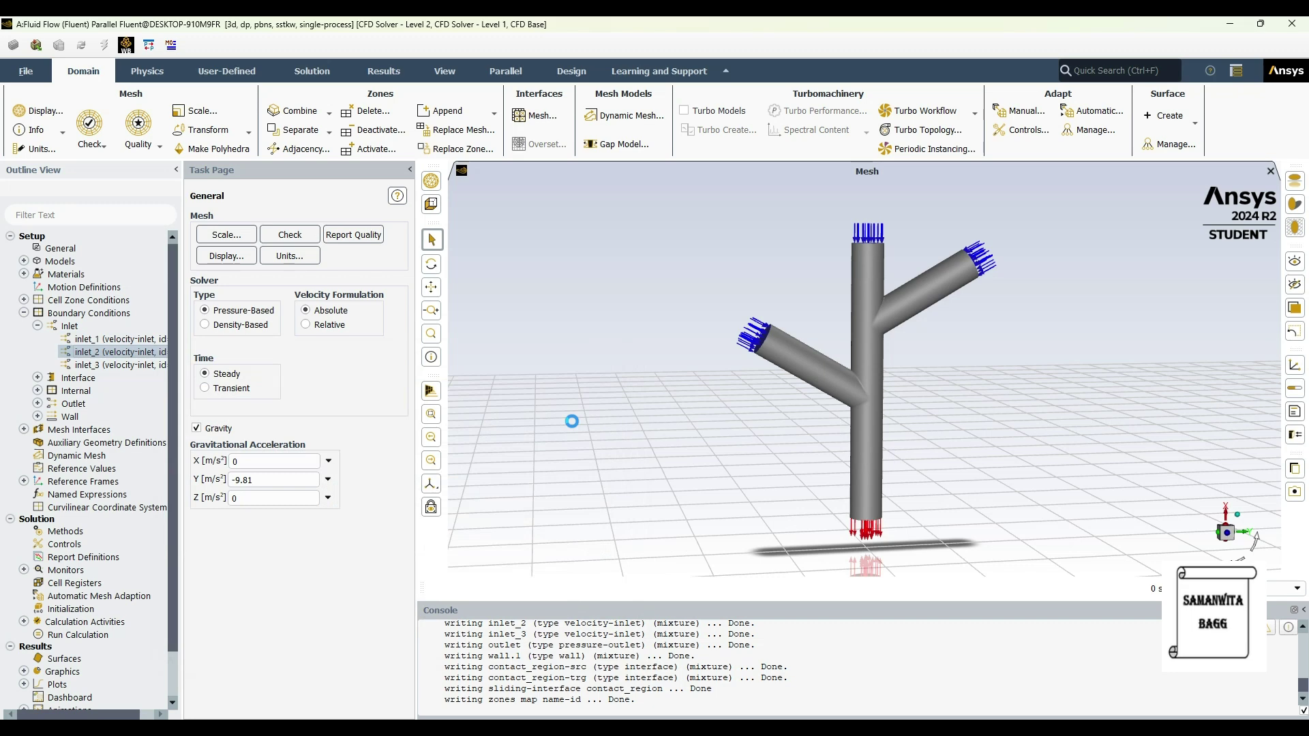
text(2.7)
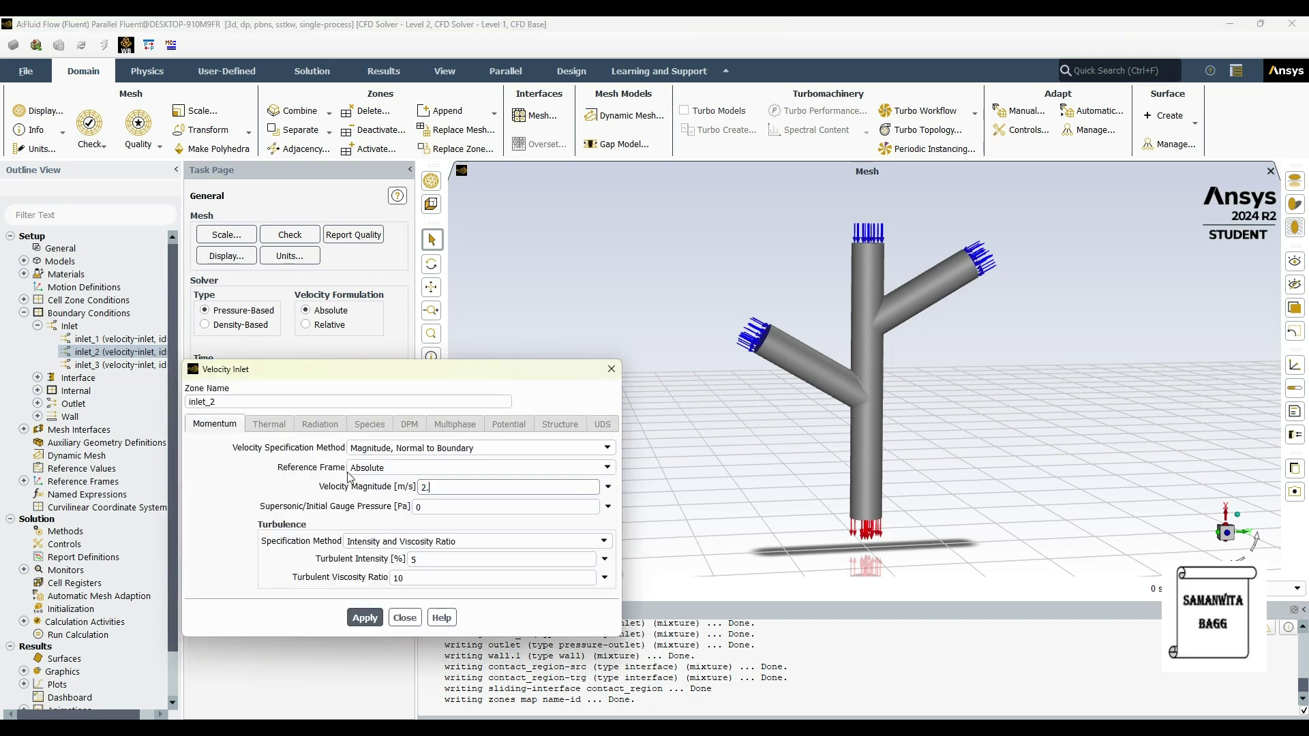
click(364, 617)
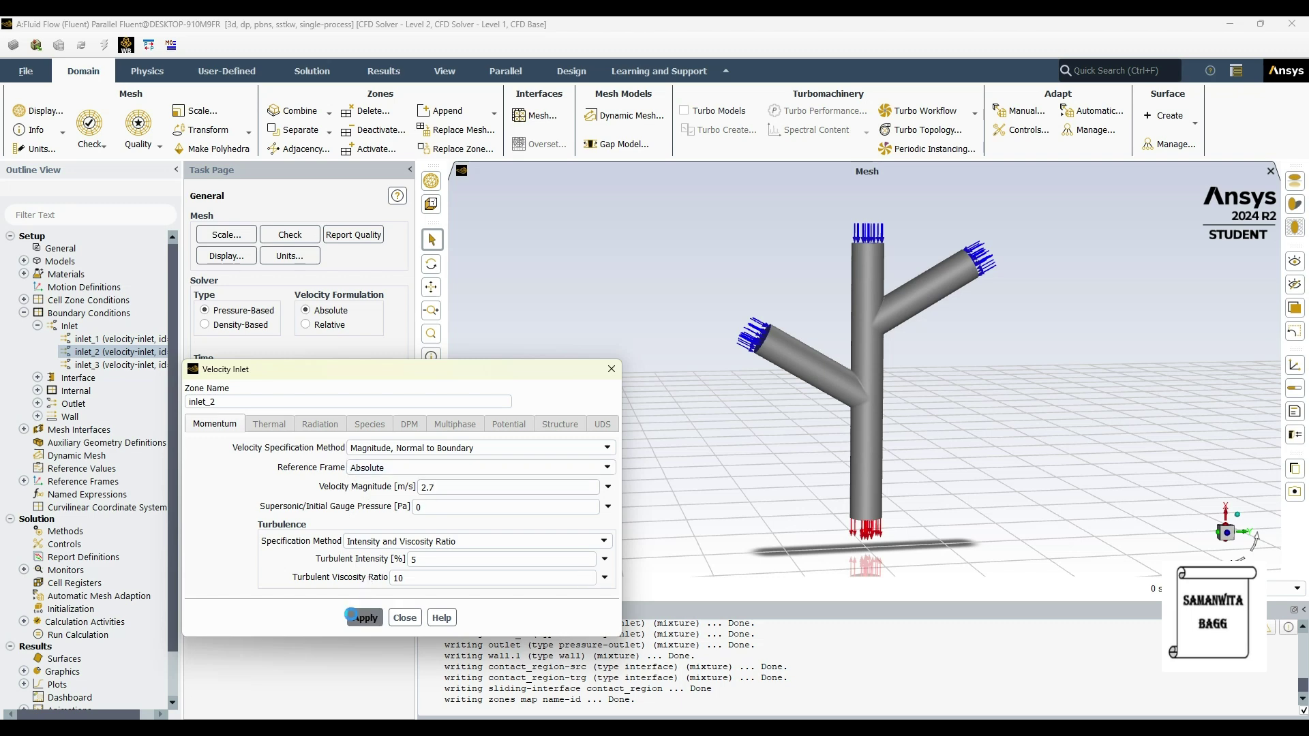
click(404, 617)
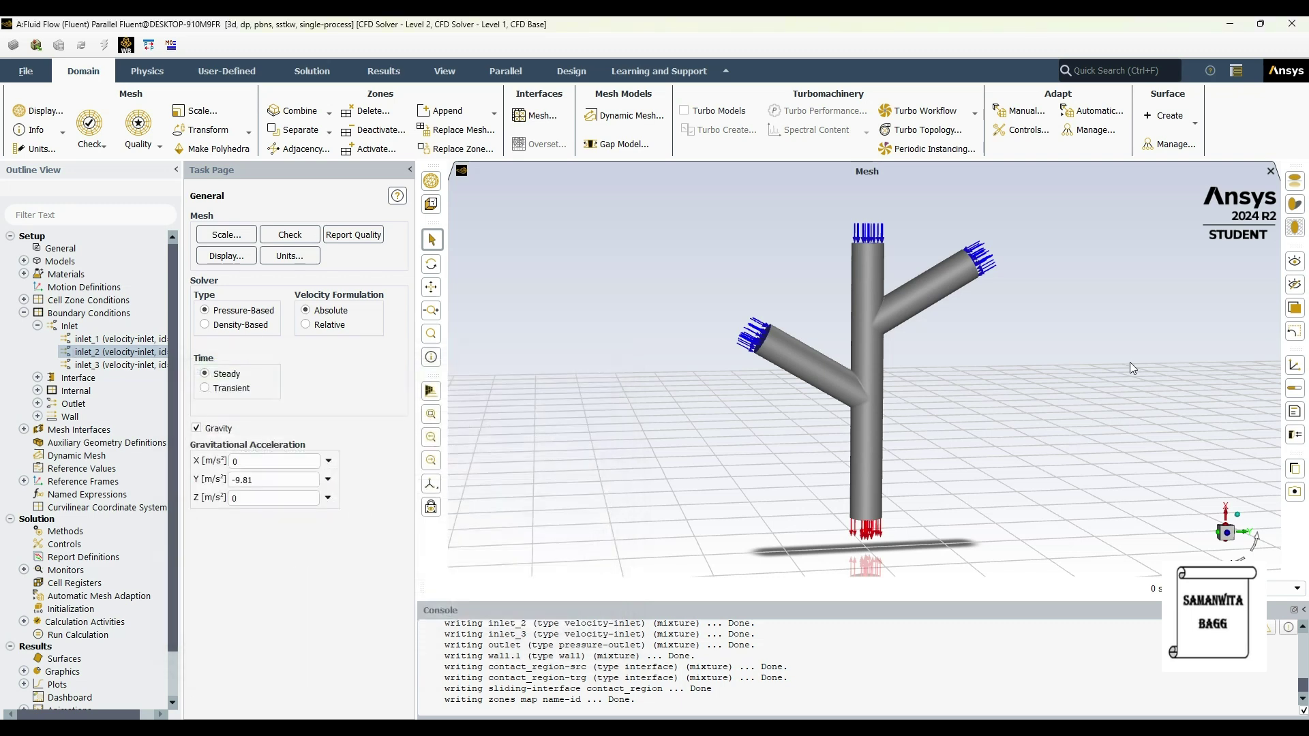
- Give inlet_3 a velocity magnitude of 2.9 m/s
click(133, 365)
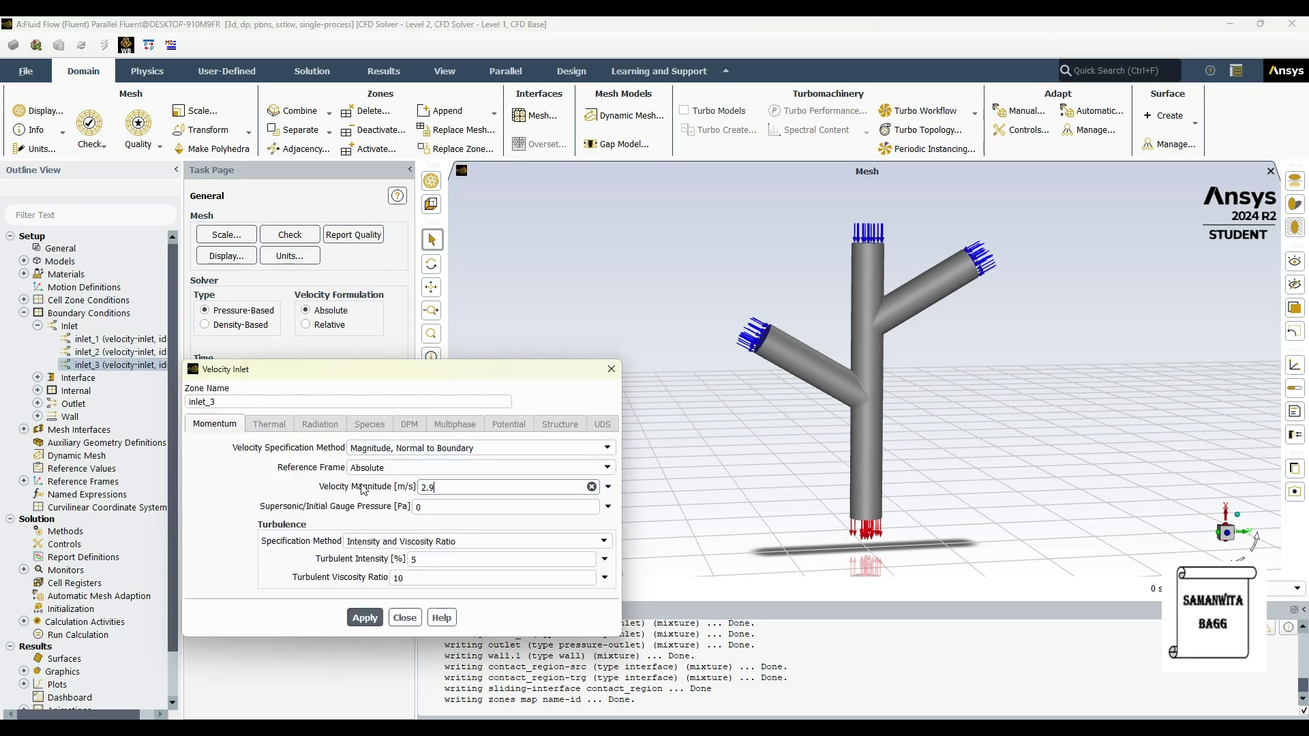
click(364, 618)
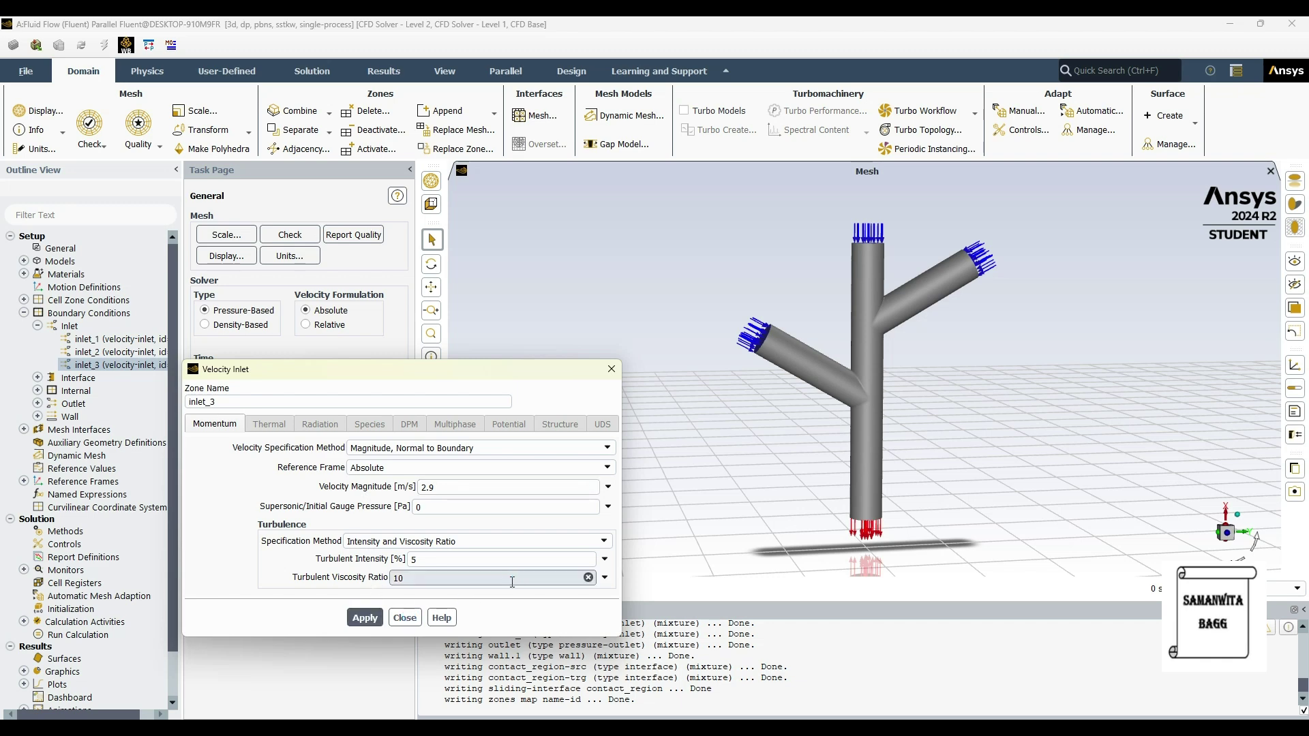
click(405, 617)
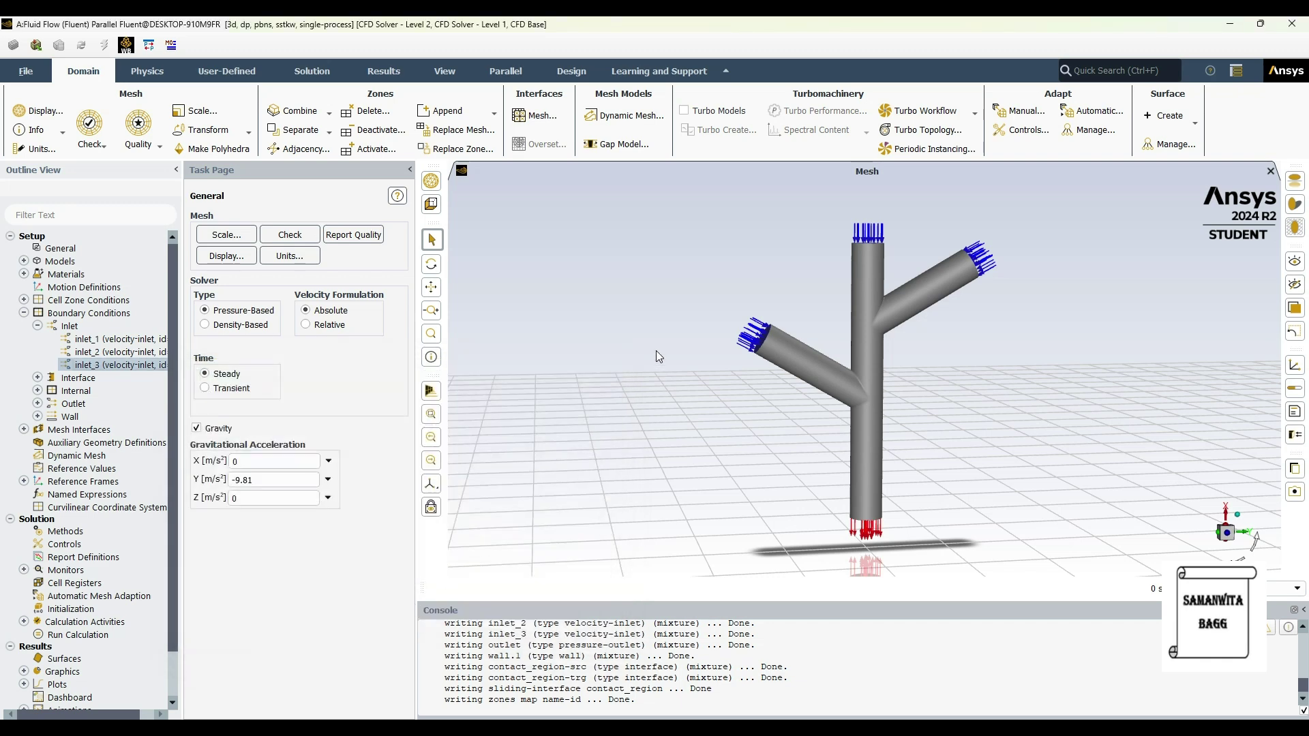
click(37, 326)
click(24, 313)
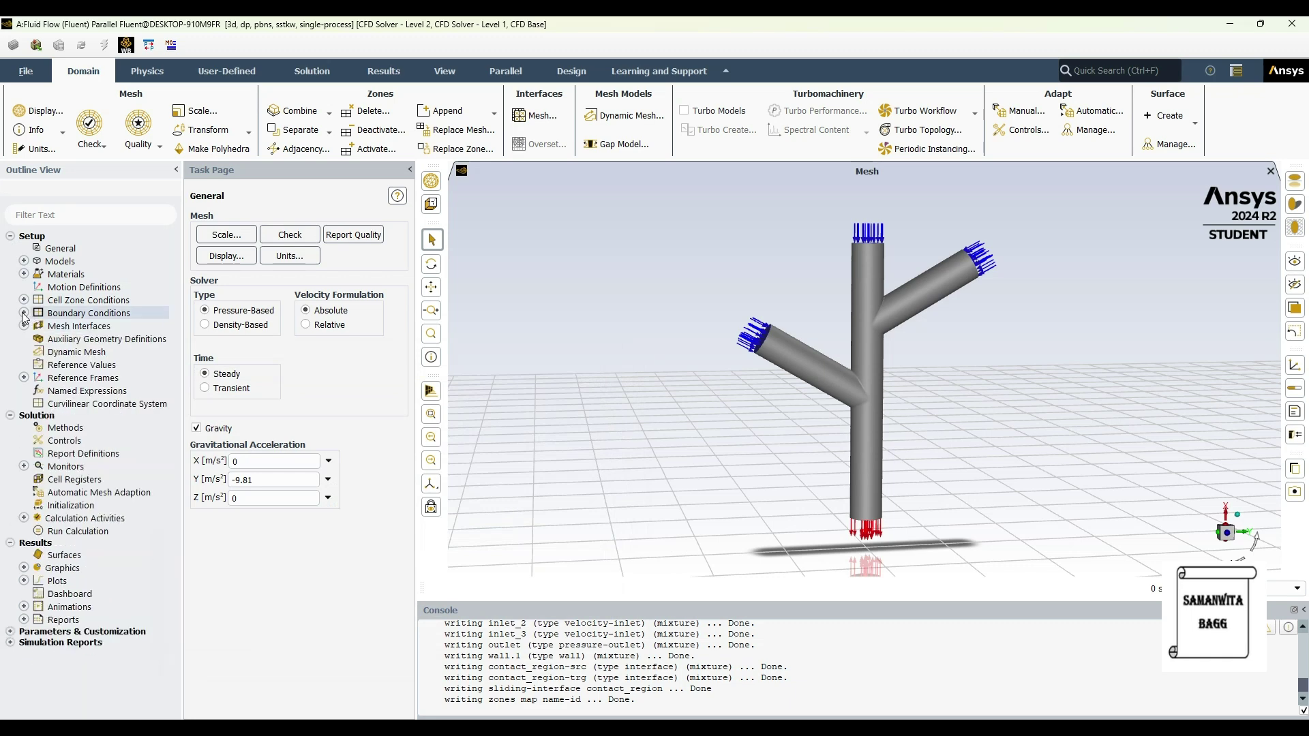
- Compute reference values from inlet_1 (998.2 kg/m³, 2.5 m/s) with fluid as reference zone
click(101, 366)
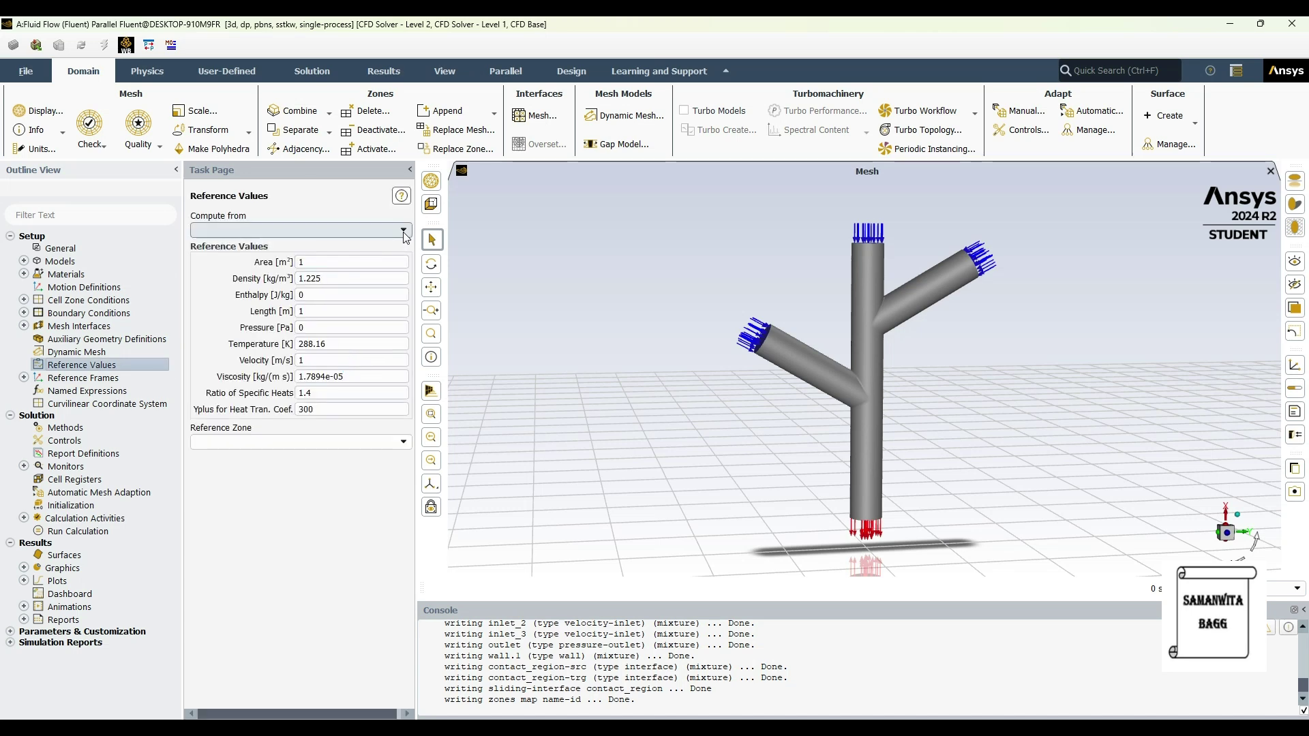
click(403, 232)
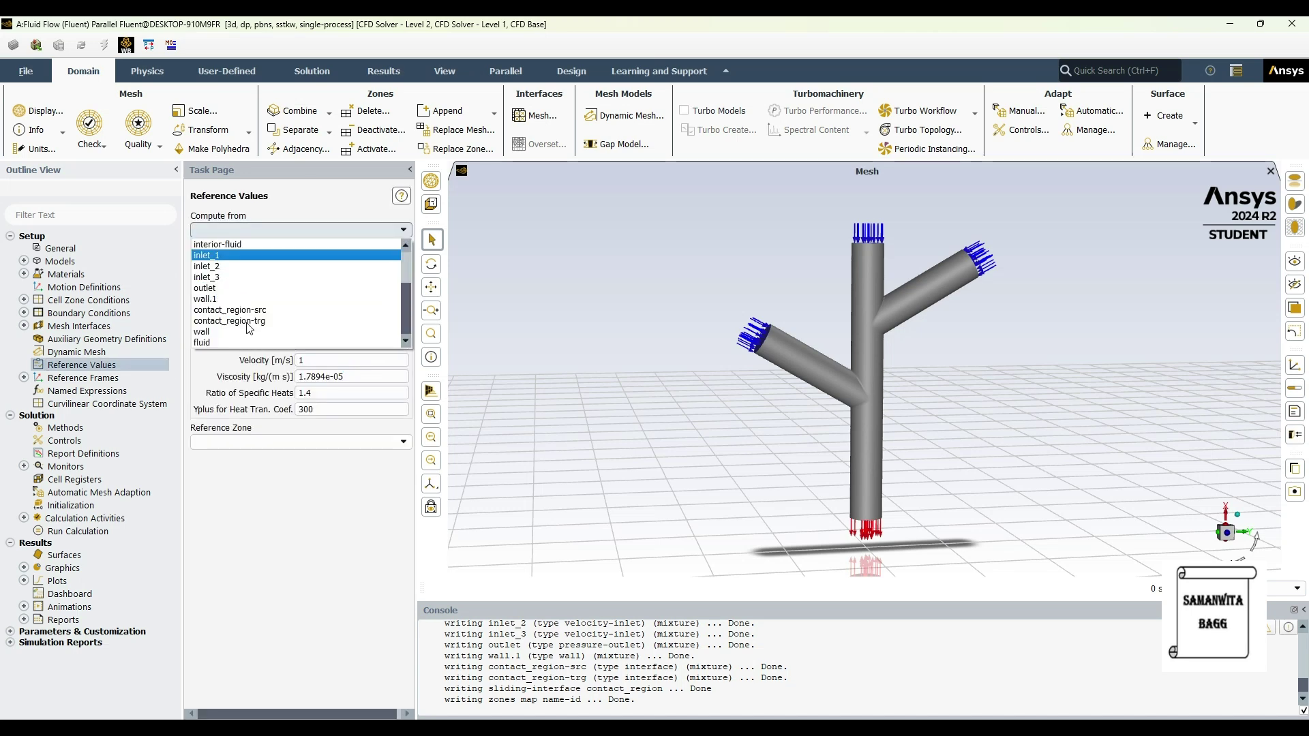
scroll(245, 321, up, 1)
click(233, 291)
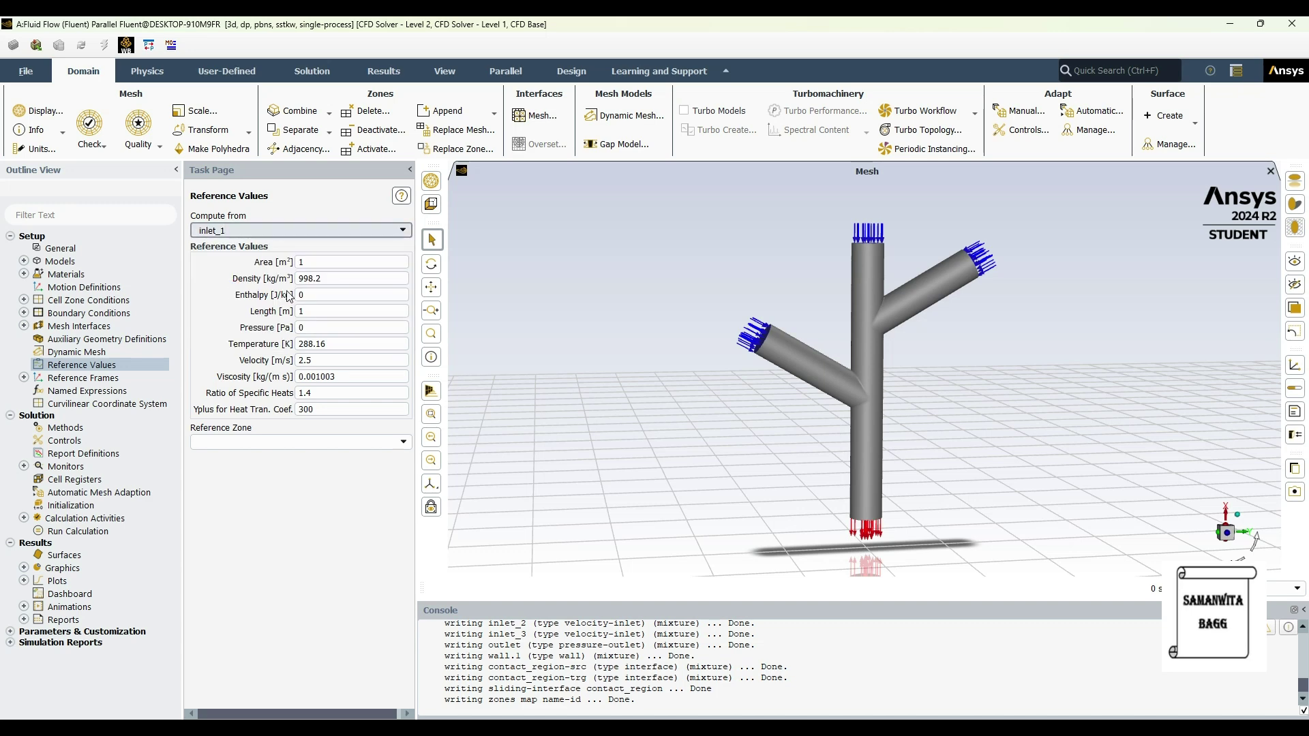
click(402, 442)
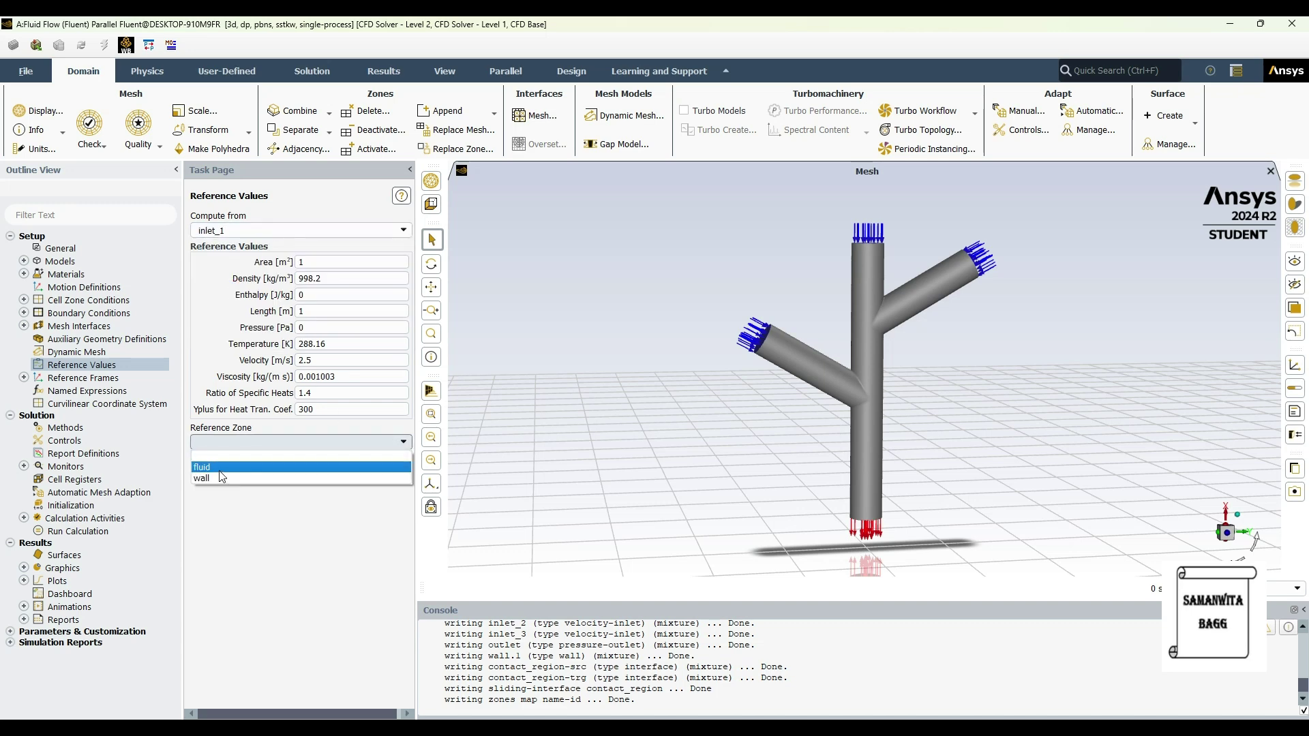
click(220, 471)
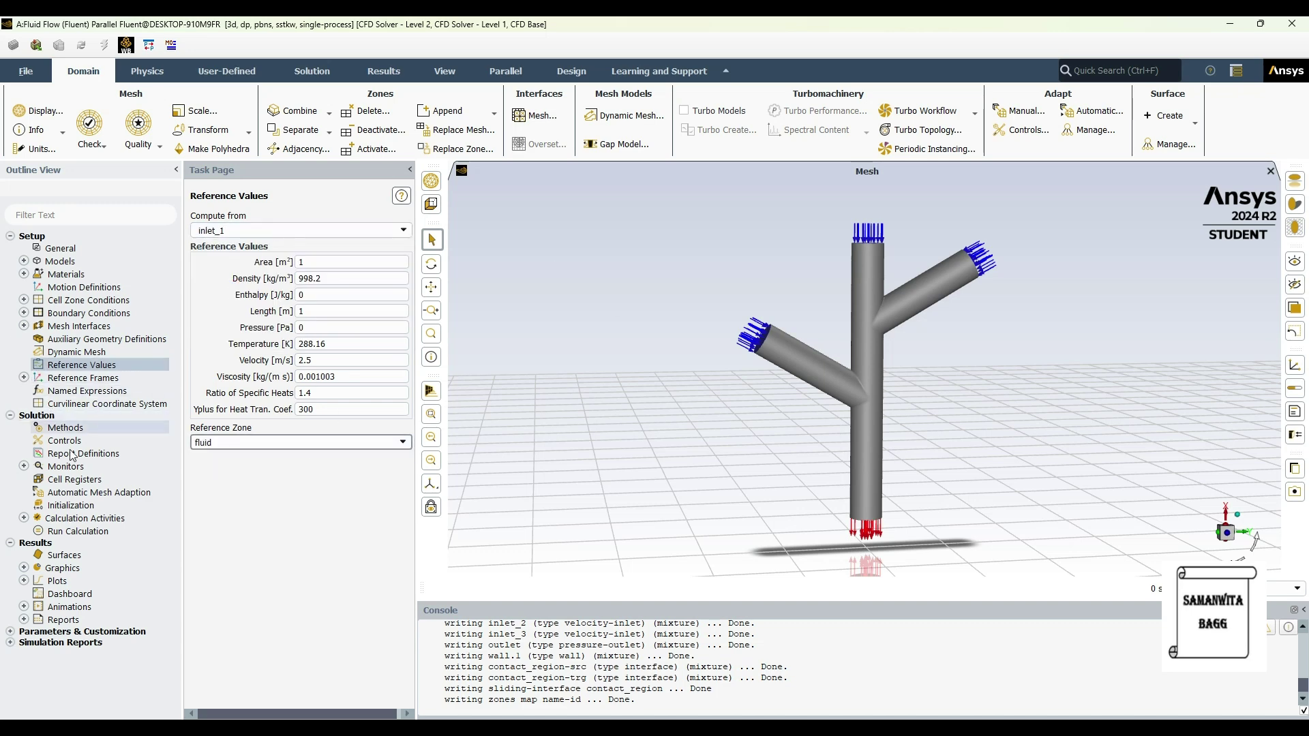
- Initialize the flow field using Standard Initialization computed from all-zones
click(75, 505)
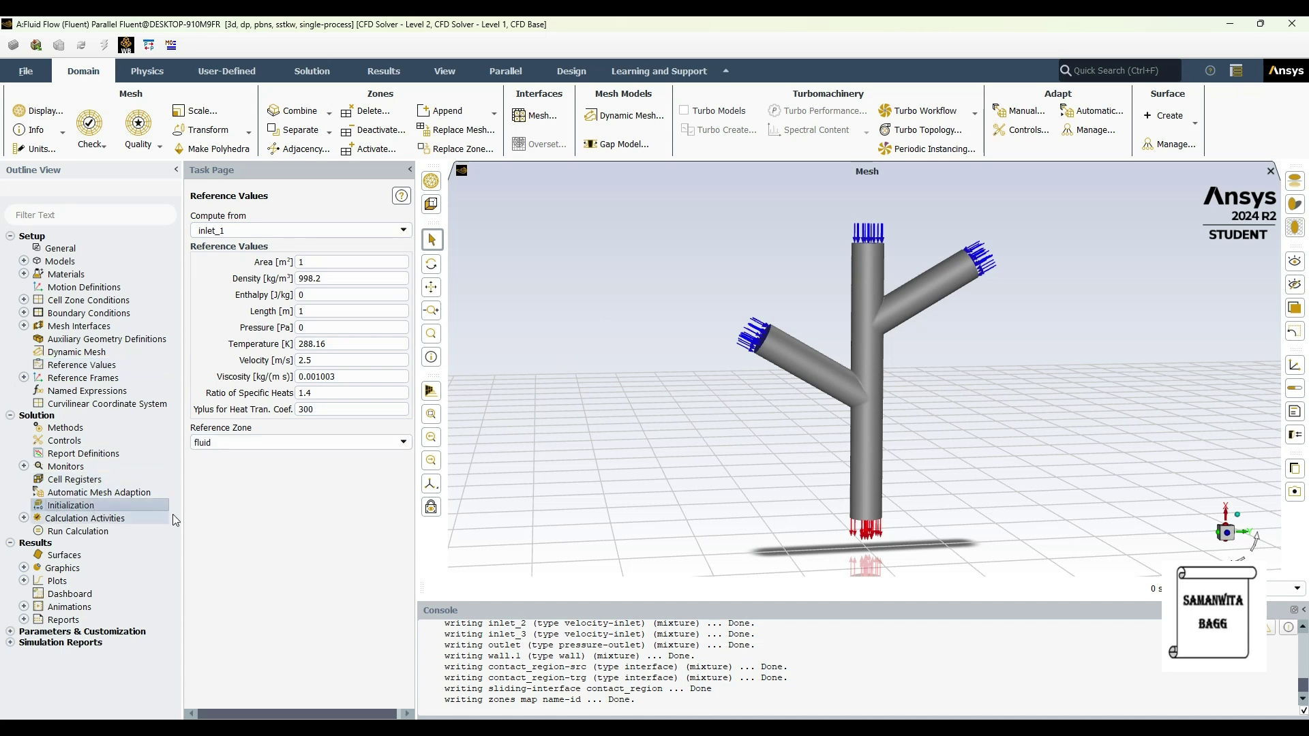
click(205, 247)
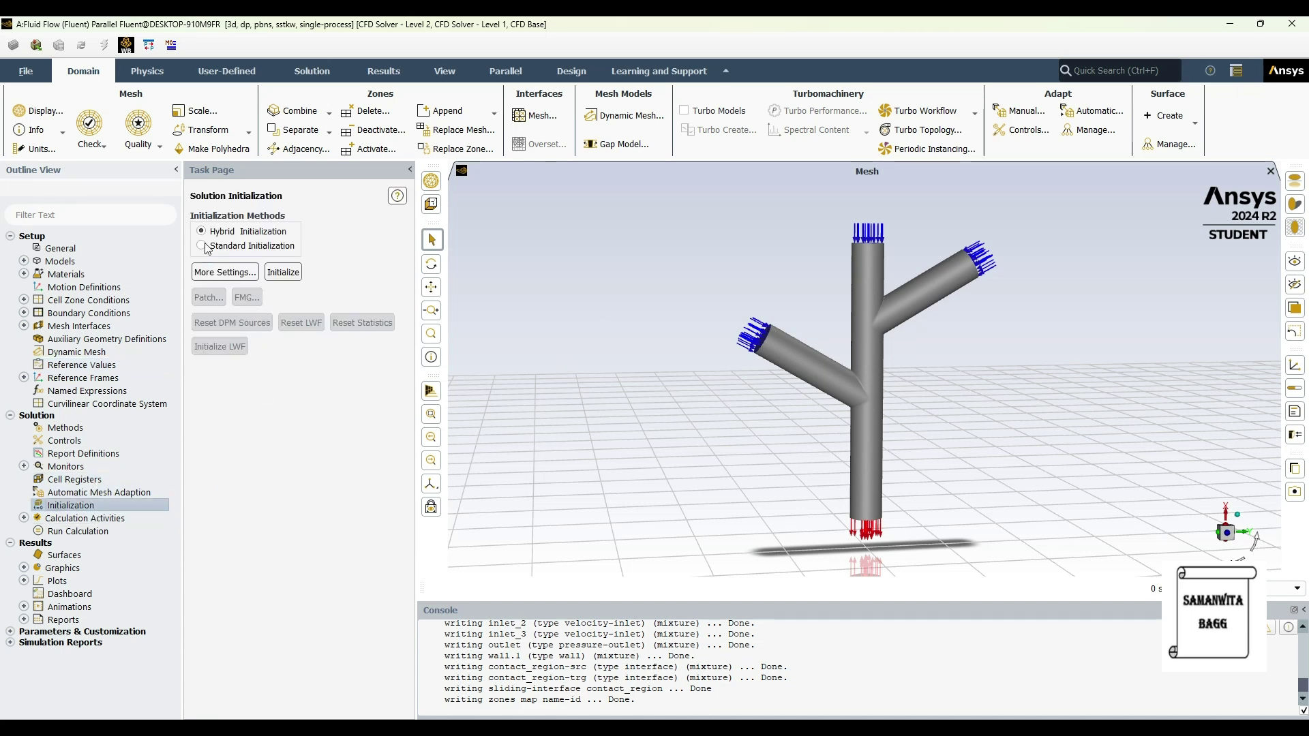
click(260, 276)
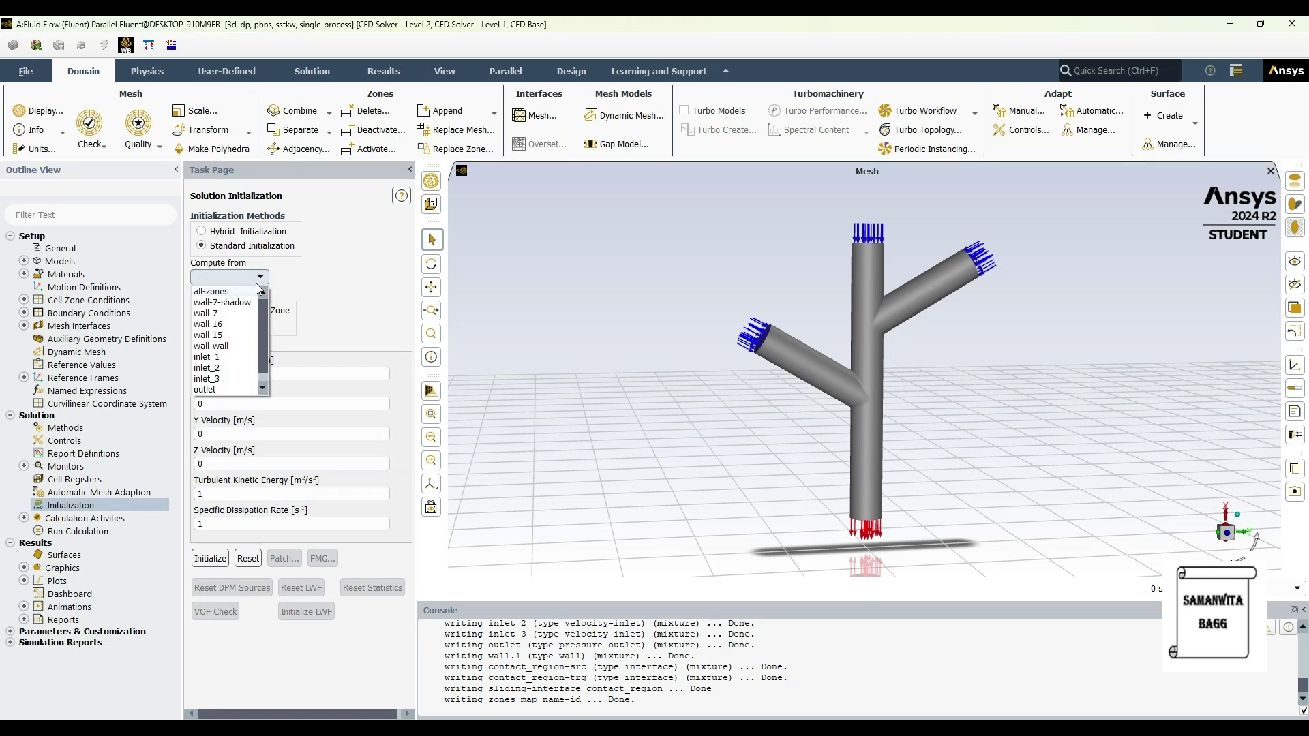
click(225, 293)
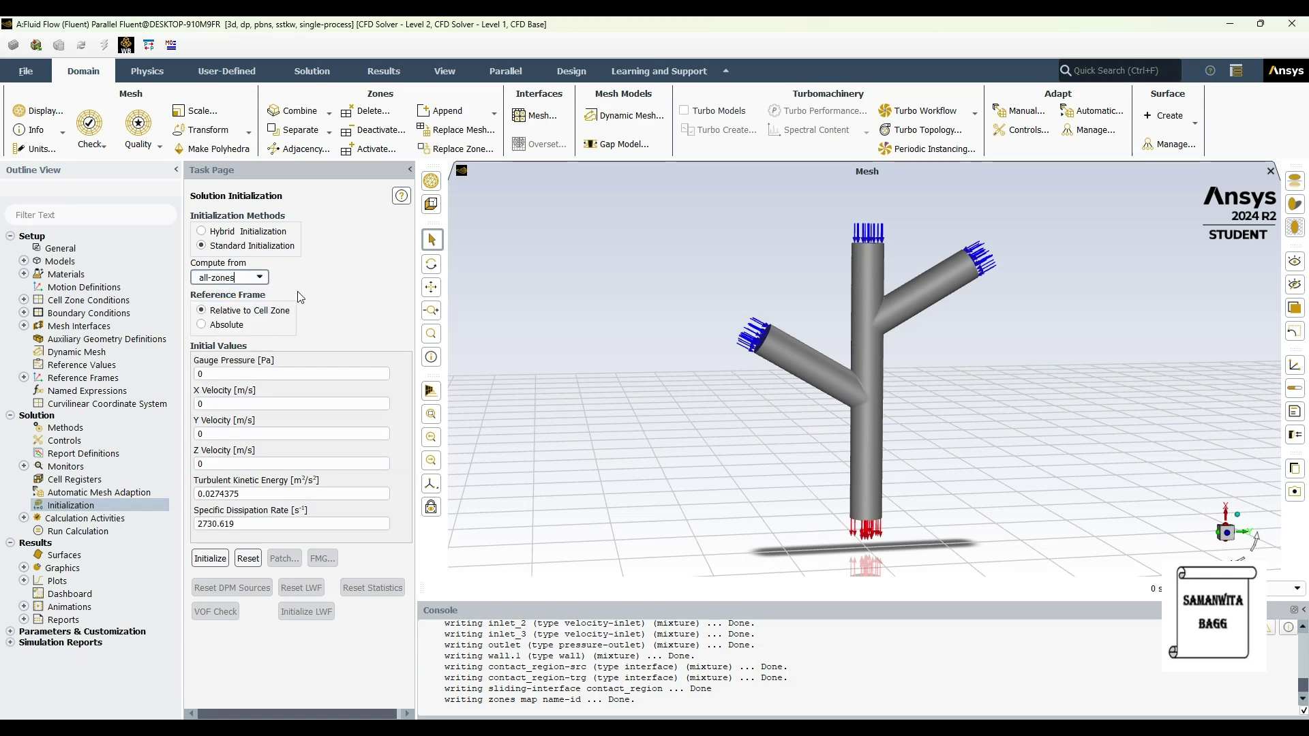
click(209, 557)
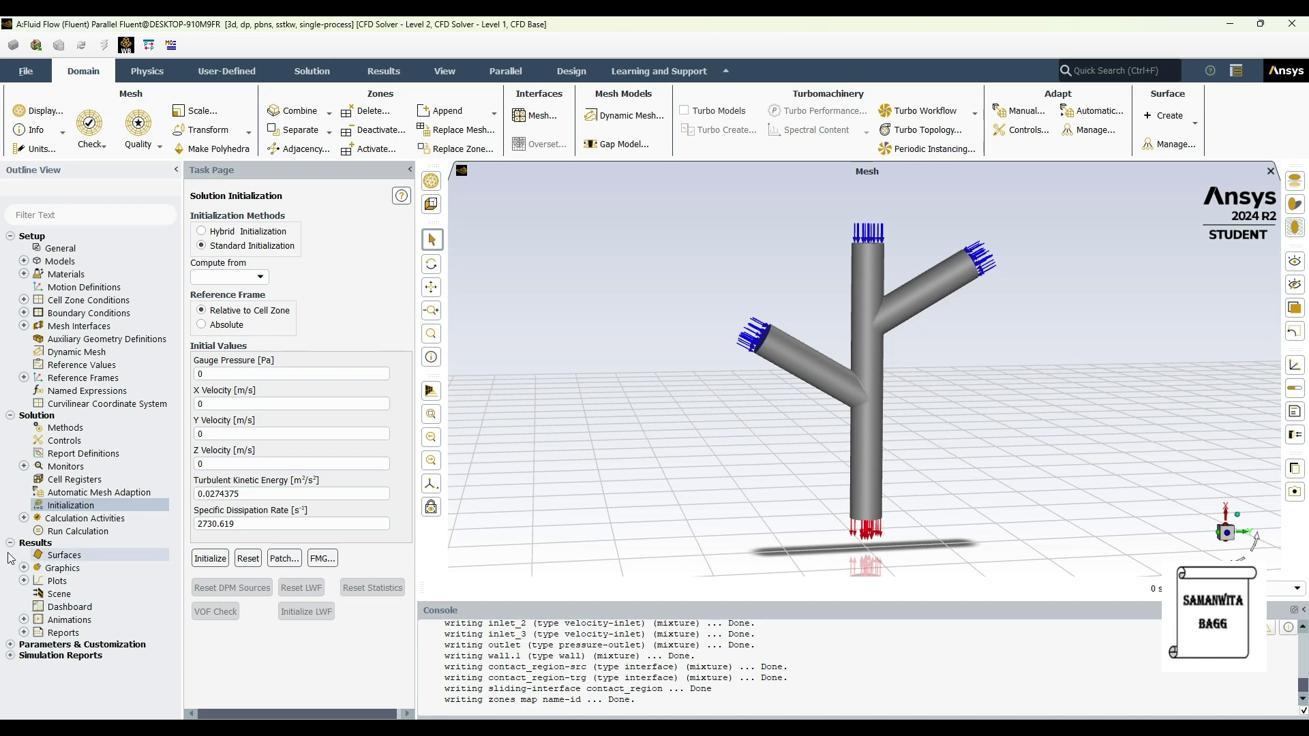
- Set the Autosave data-file interval to 50 iterations
click(24, 519)
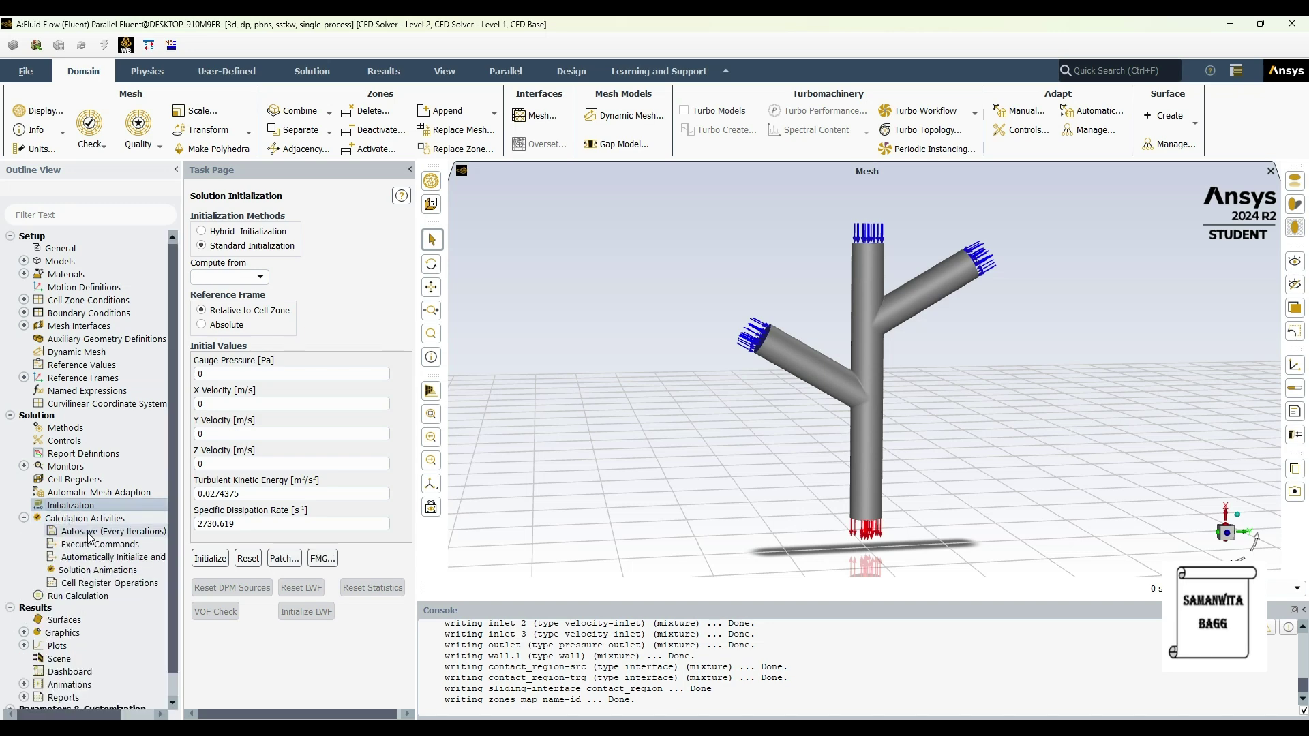
double_click(91, 533)
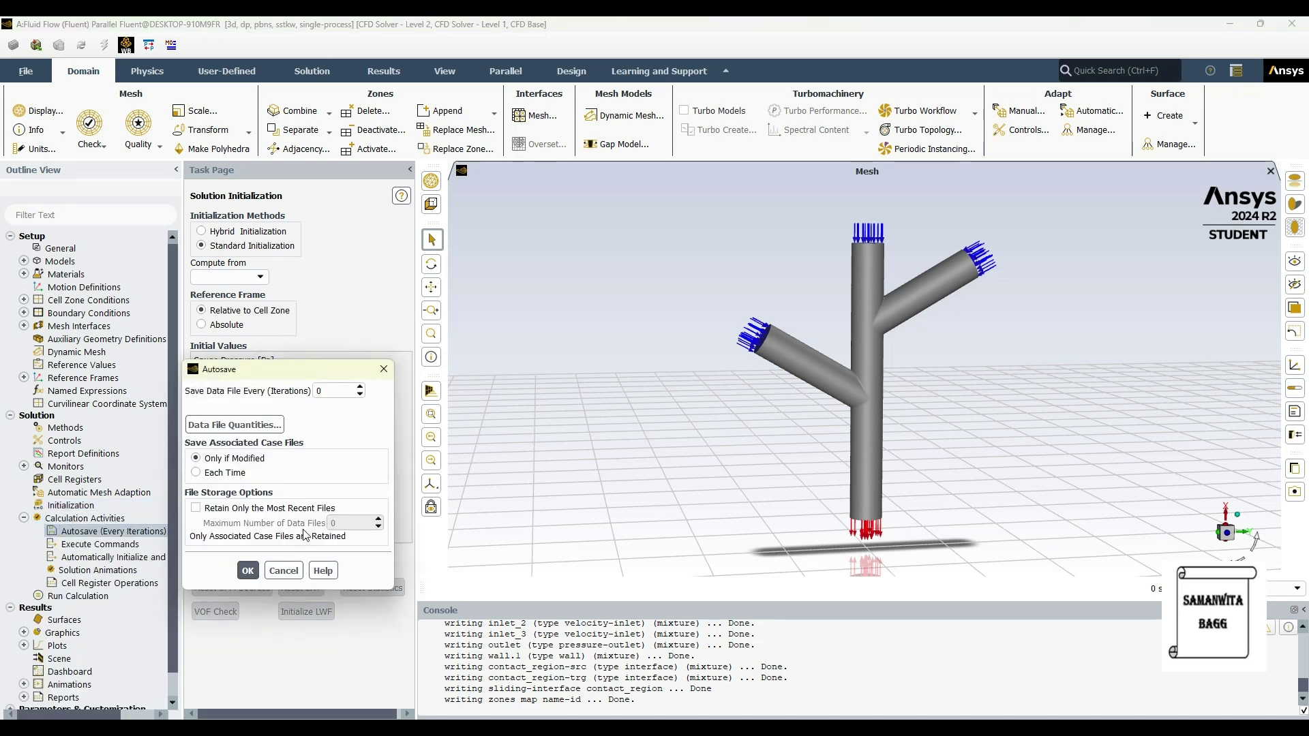
double_click(334, 391)
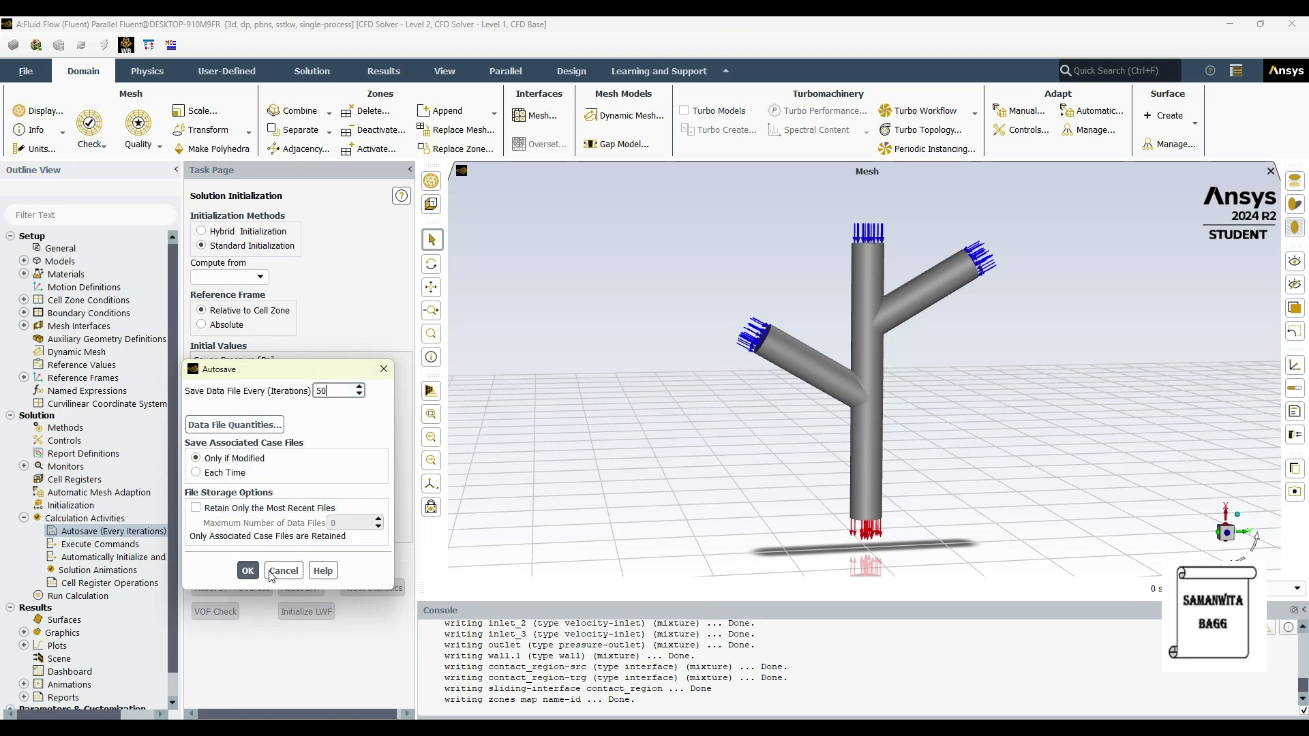
click(248, 570)
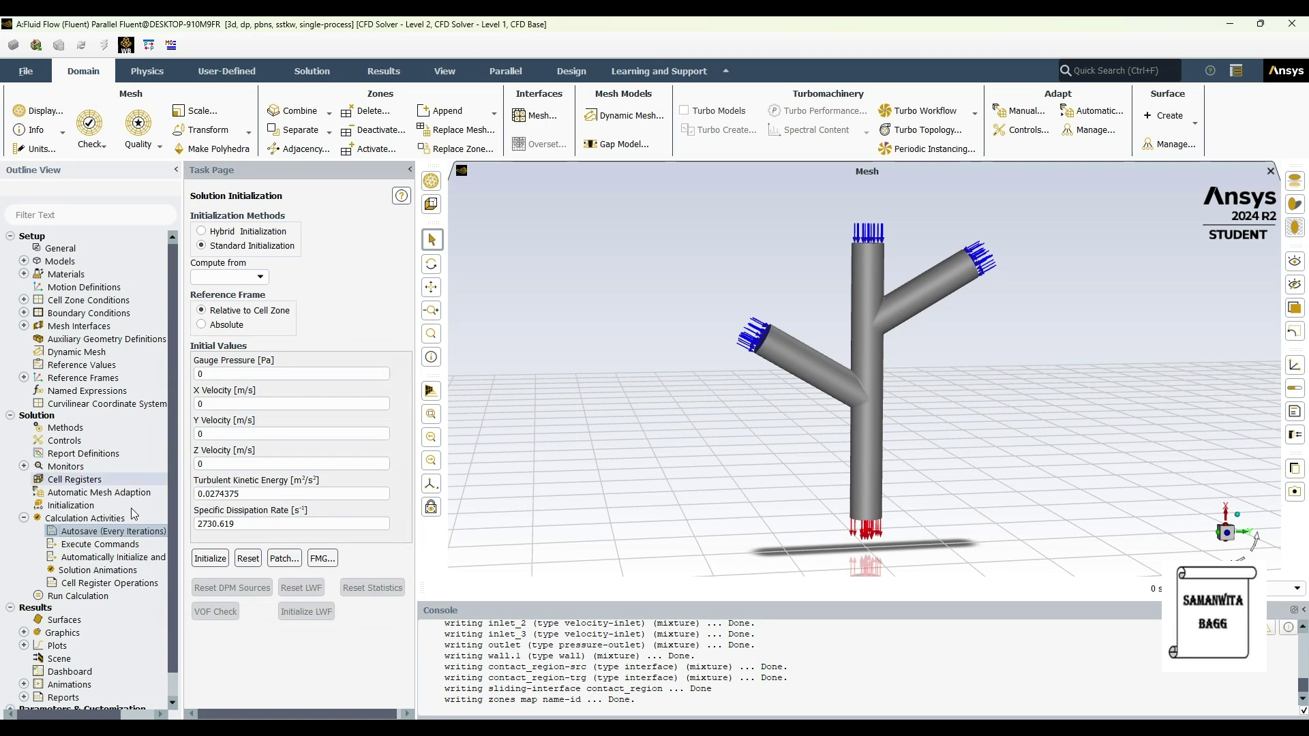
click(25, 519)
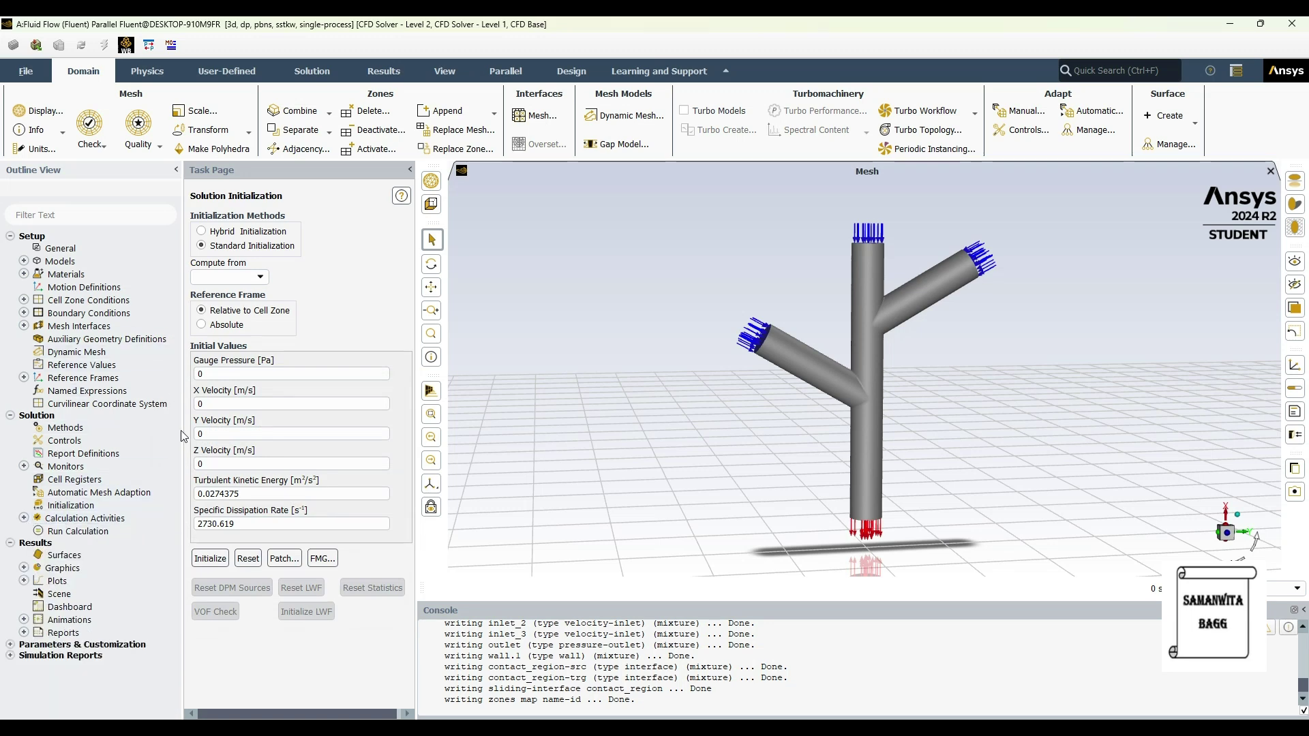
- Run the solver calculation for 500 iterations
double_click(104, 531)
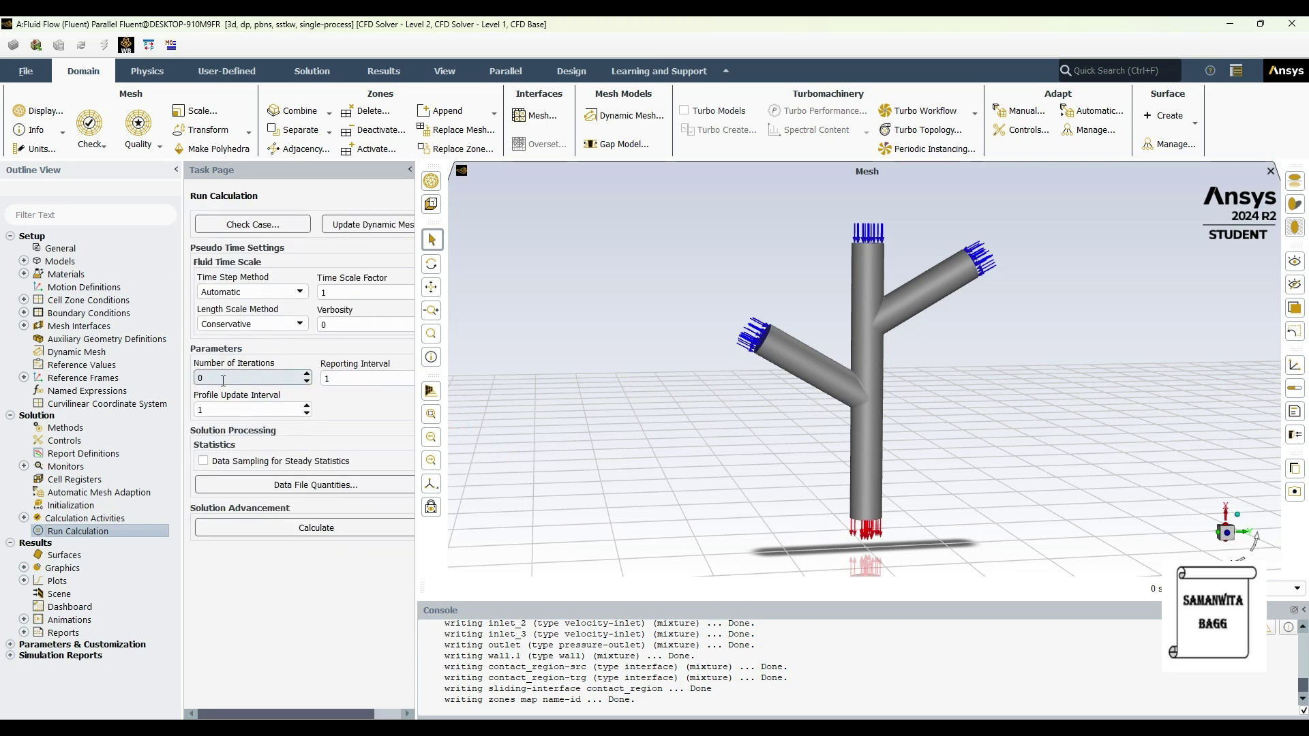
double_click(222, 379)
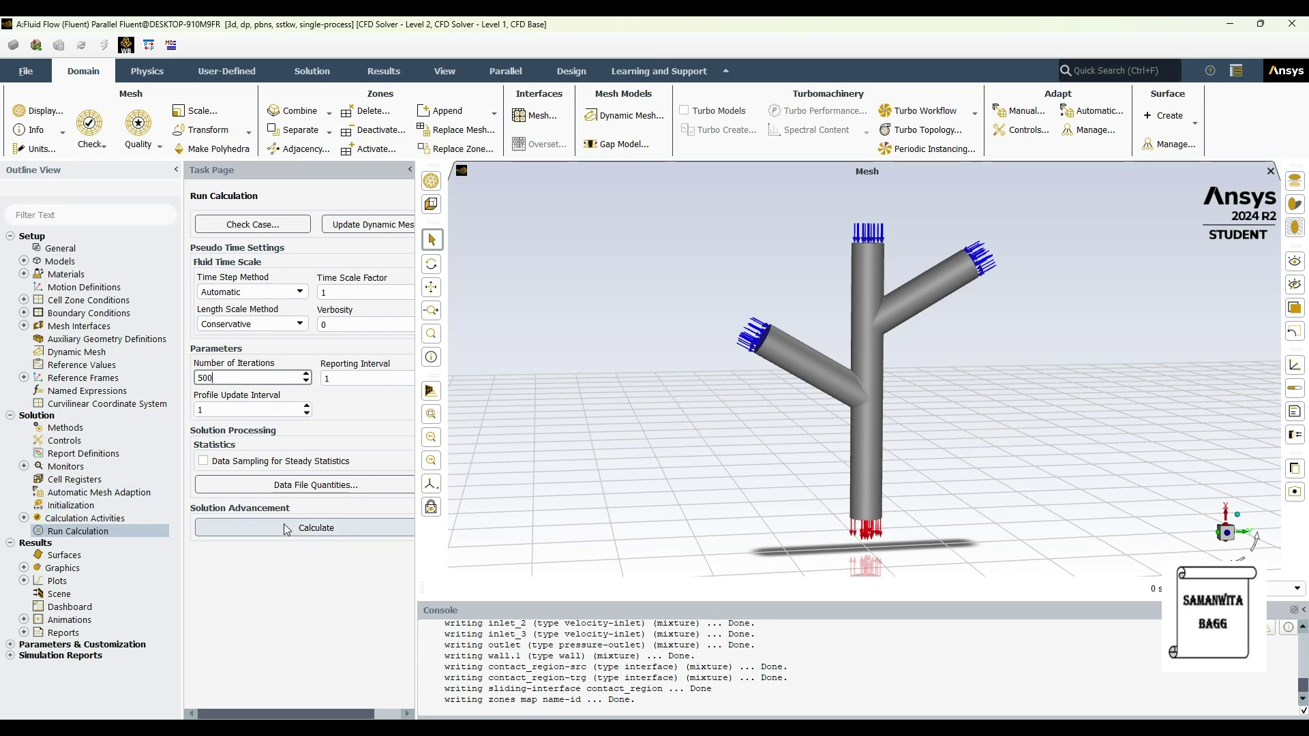
click(316, 527)
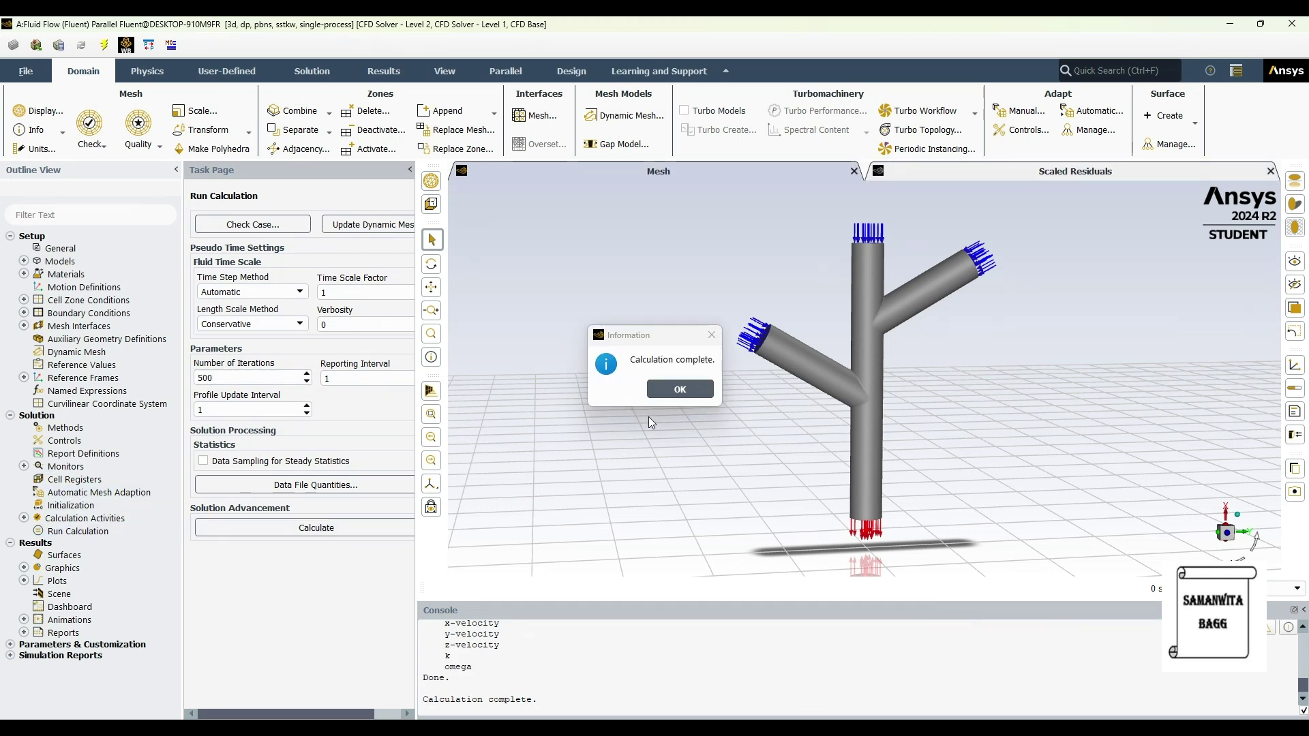
- Acknowledge the completed calculation and bring up the Contours dialog under Results > Graphics
click(680, 391)
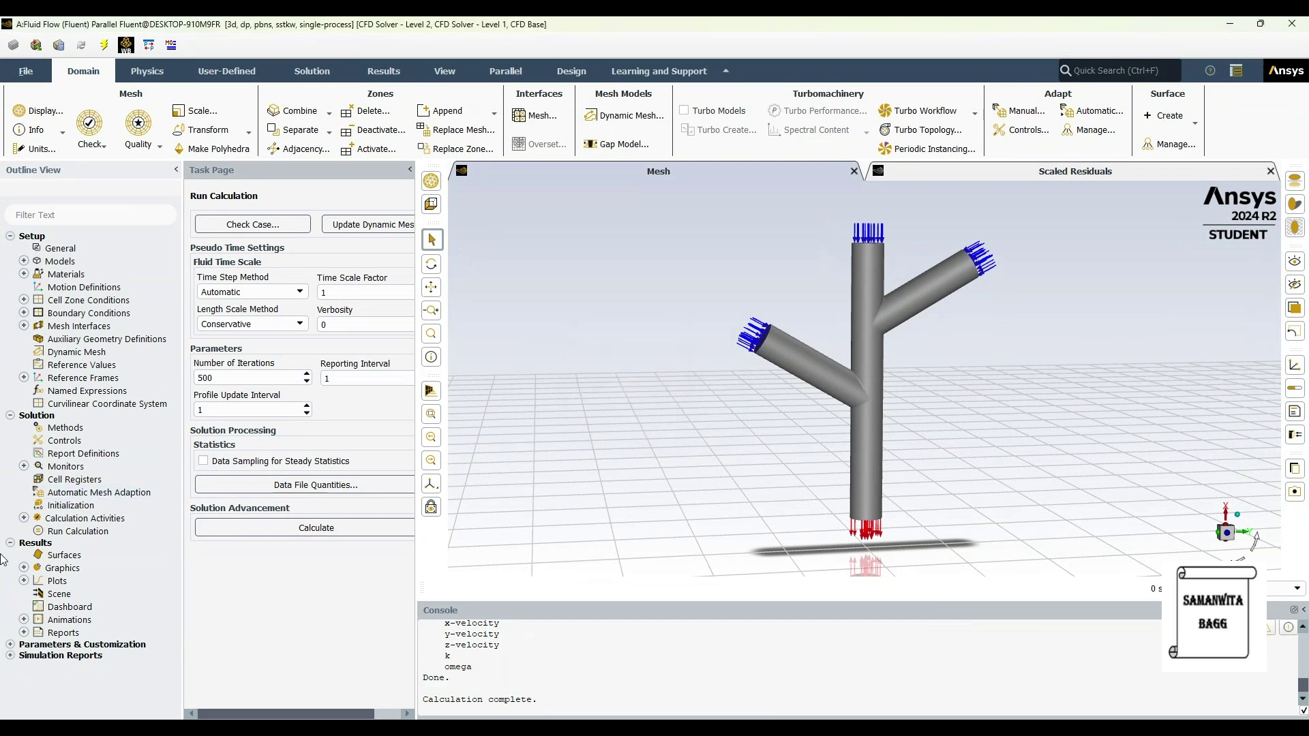
click(23, 582)
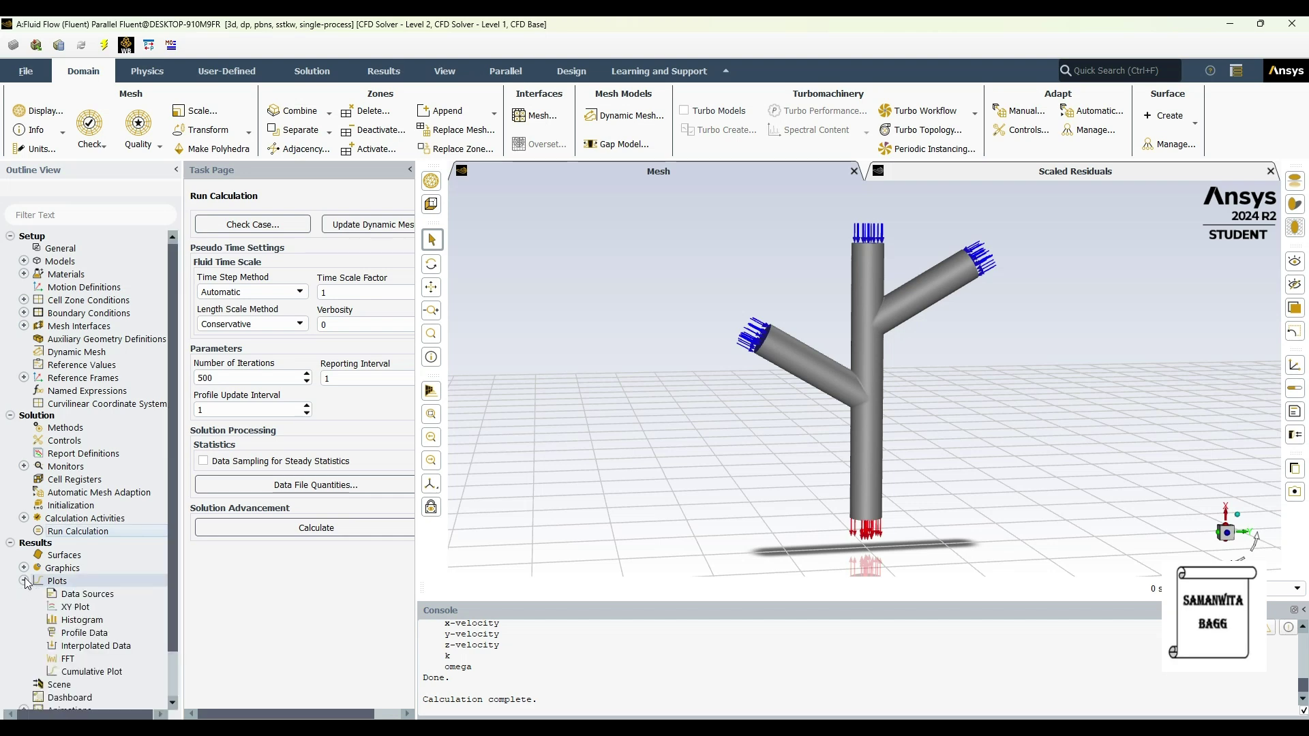
click(24, 582)
click(24, 567)
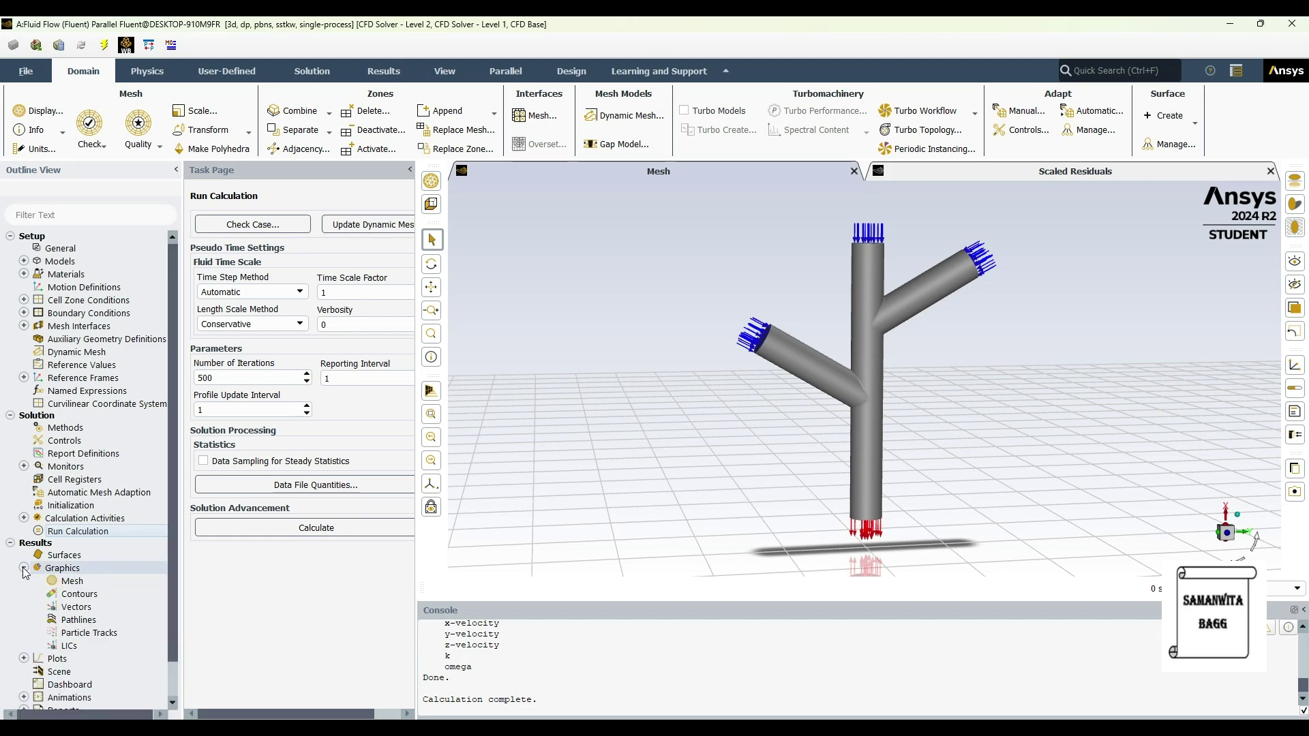
double_click(80, 596)
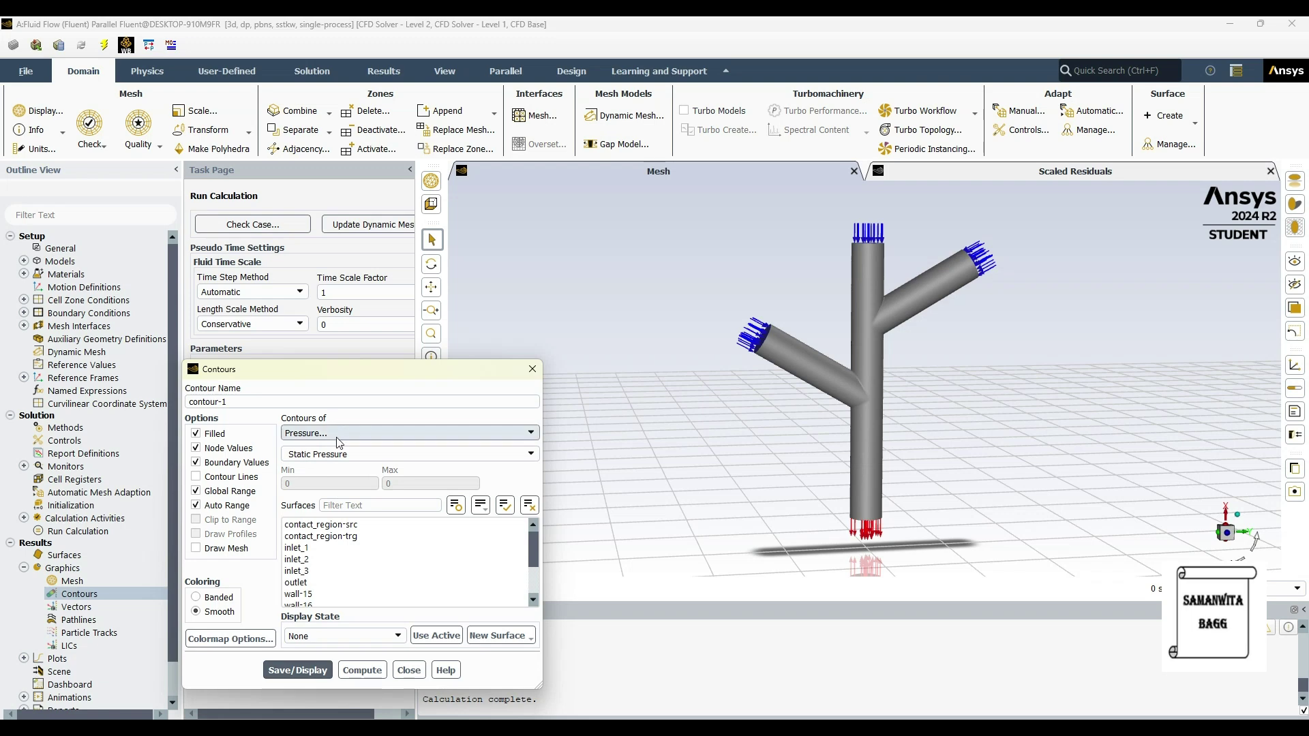
- Display Dynamic Pressure contours on contact_region-trg, ranging 20.5 to 51,558 Pa
click(375, 455)
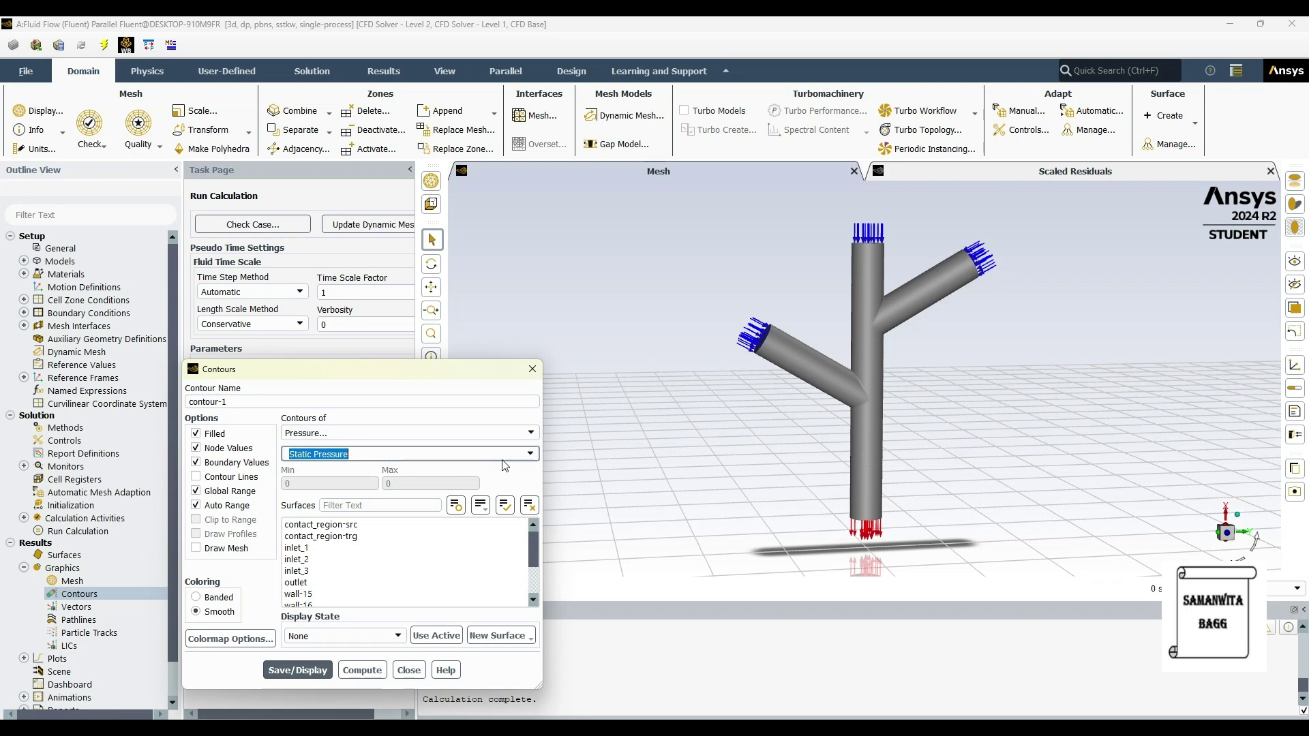
click(538, 454)
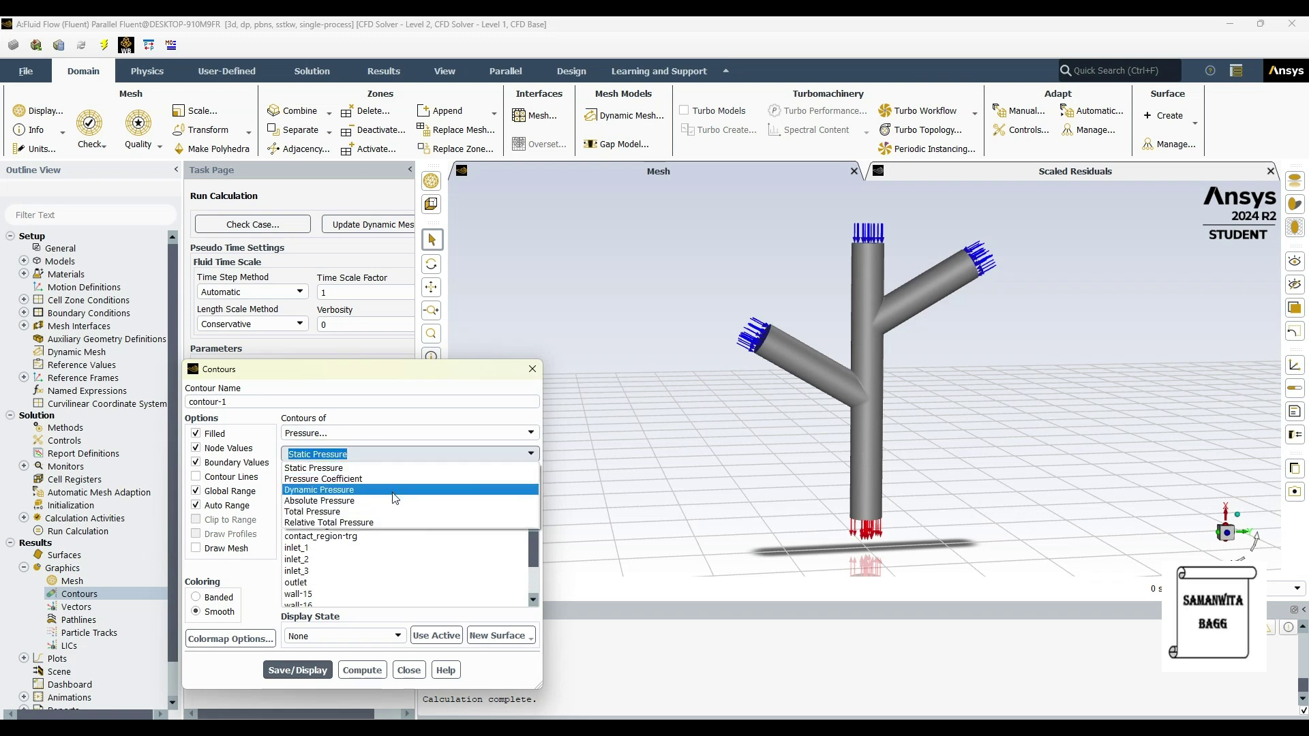
click(393, 491)
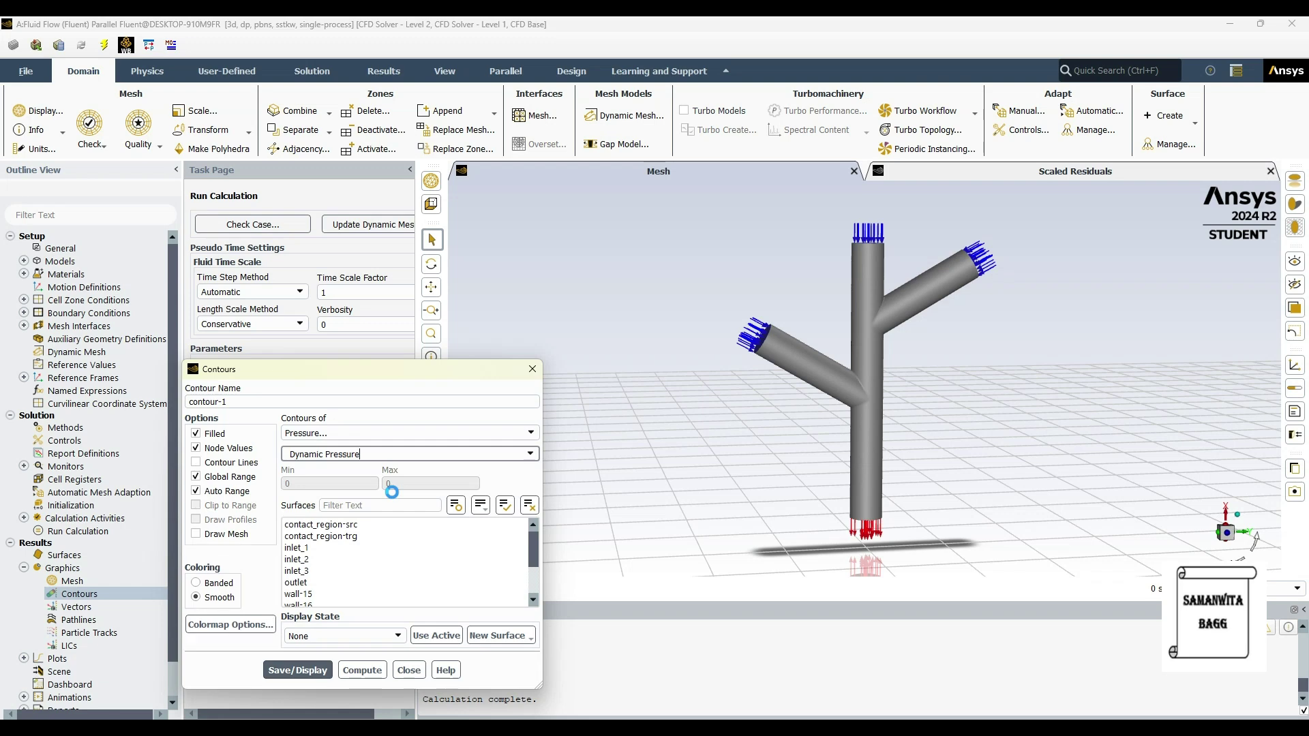
click(359, 539)
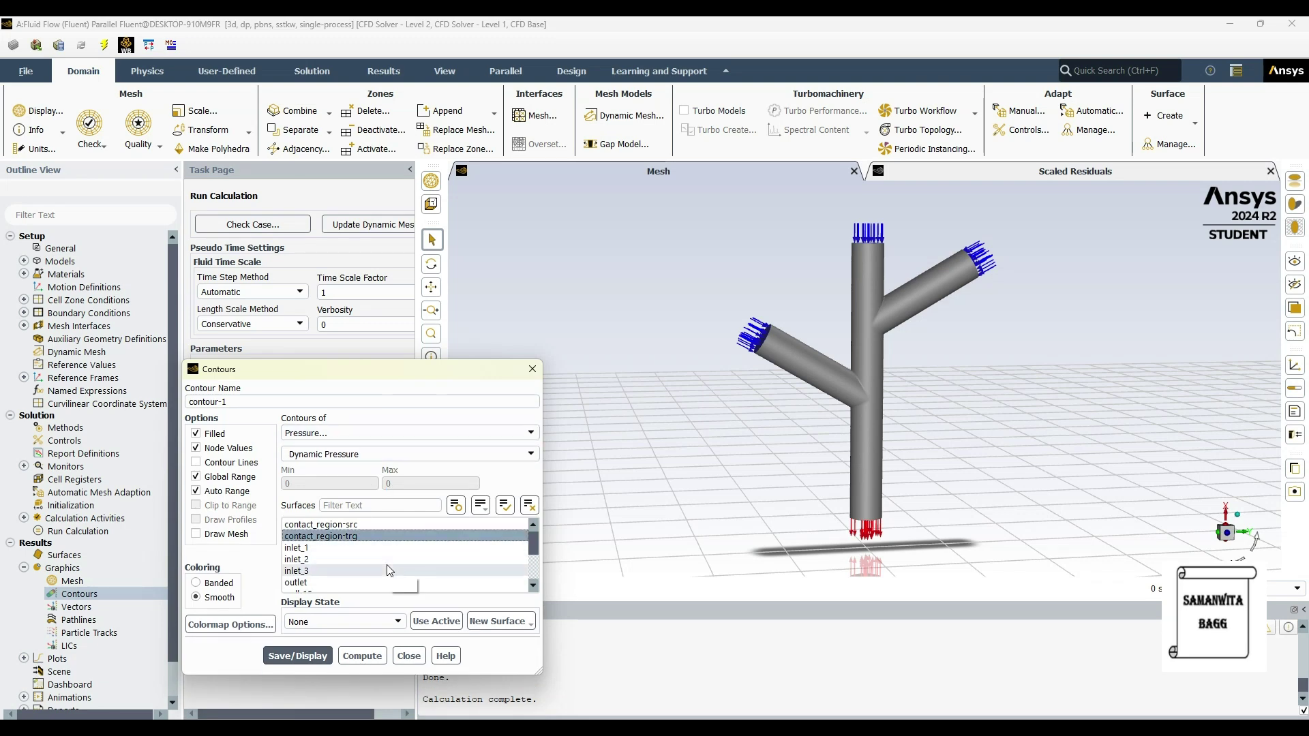
click(298, 656)
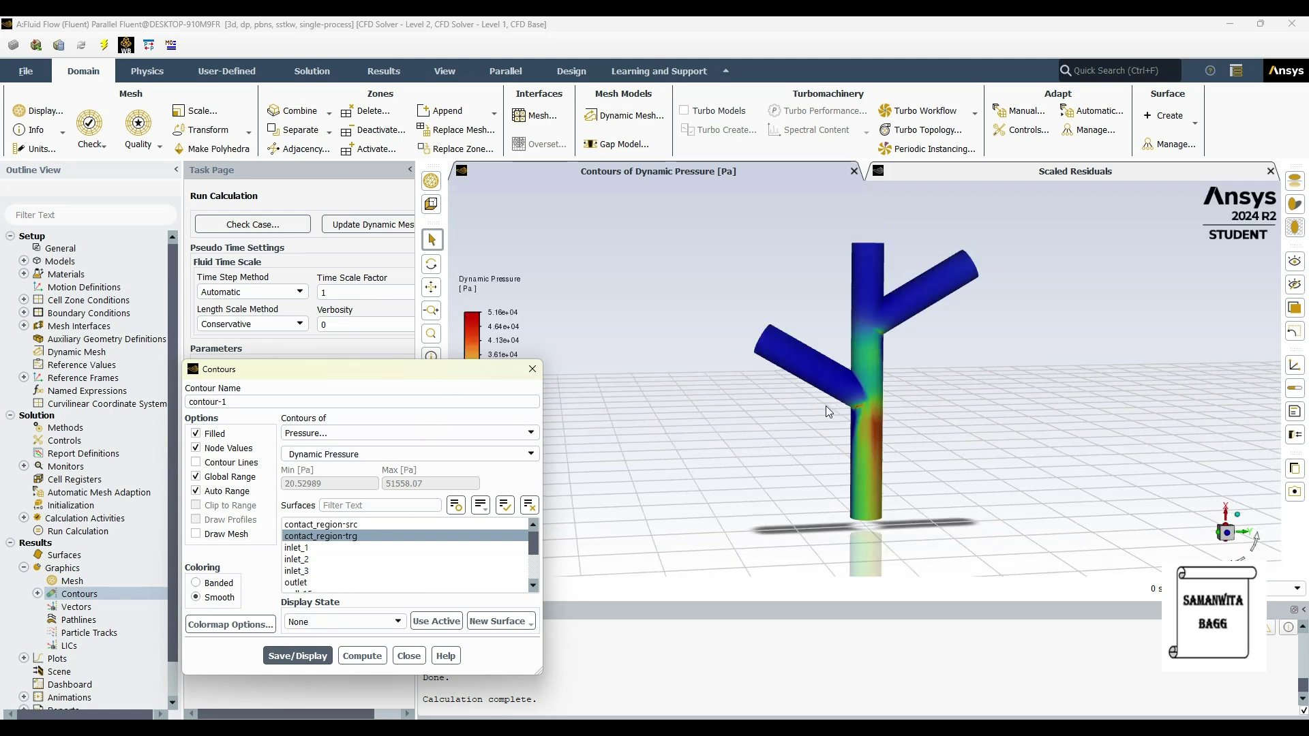
drag(345, 380, 262, 319)
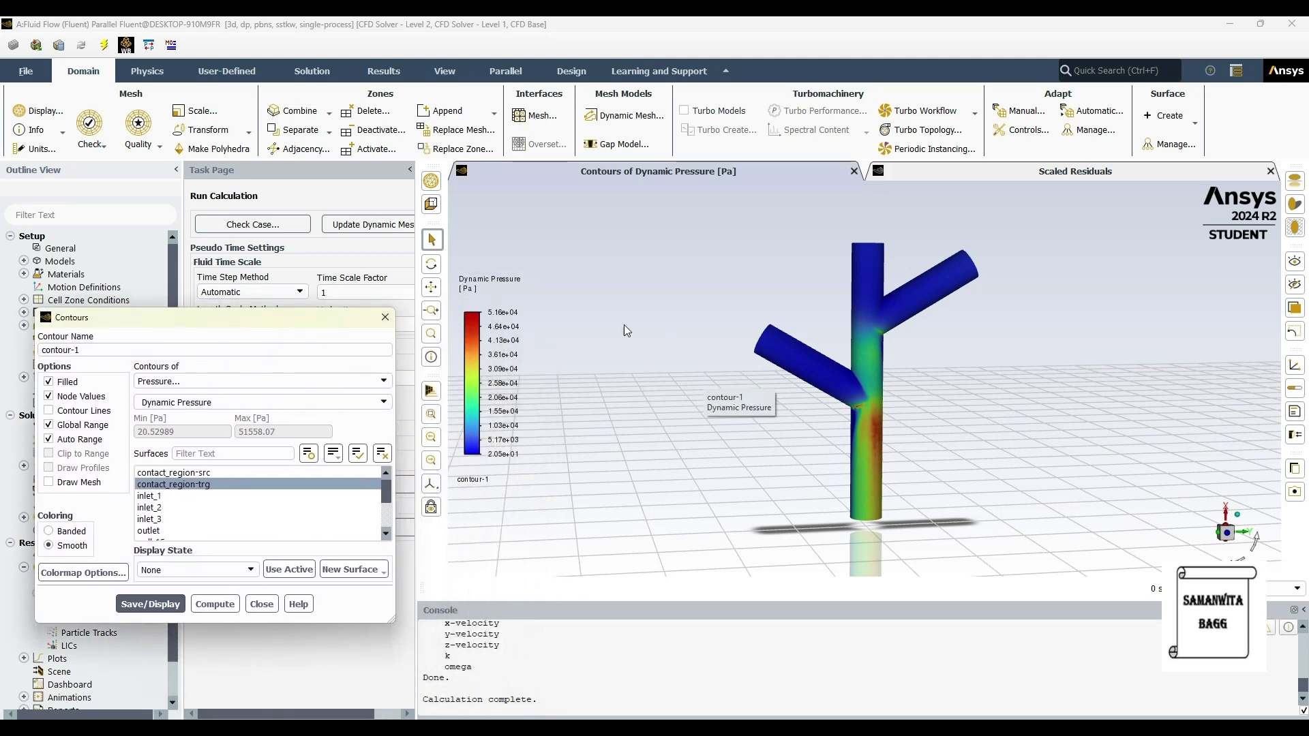
mouse_move(502, 381)
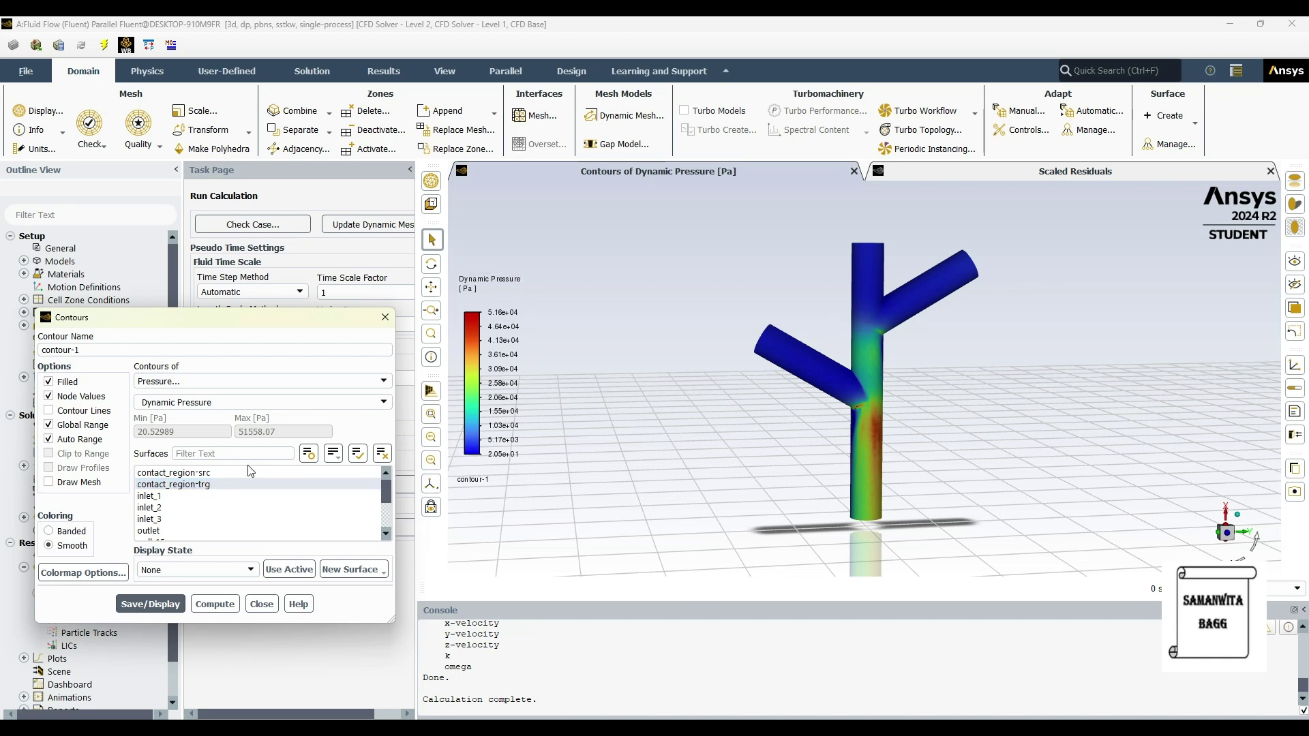
click(385, 318)
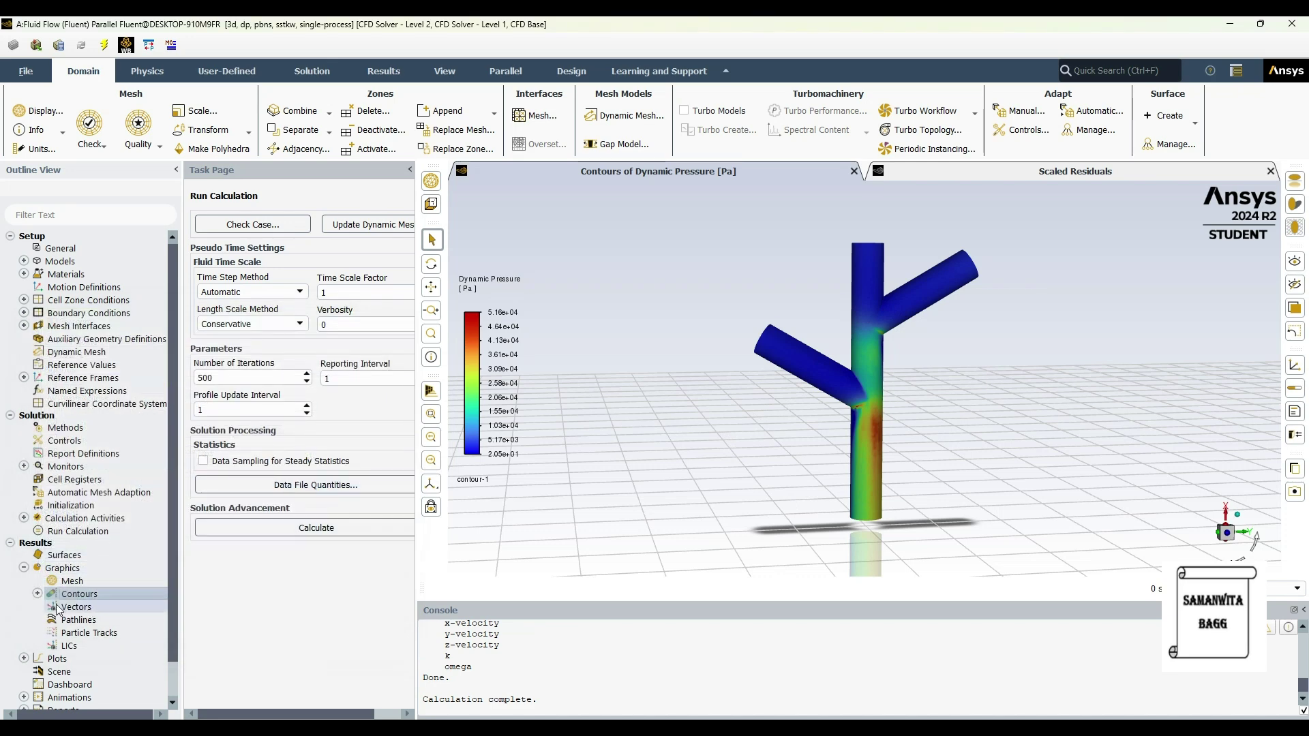
- Create contour-2 showing Velocity Magnitude on contact_region-trg, ranging 0 to 10.2 m/s
click(37, 593)
click(38, 594)
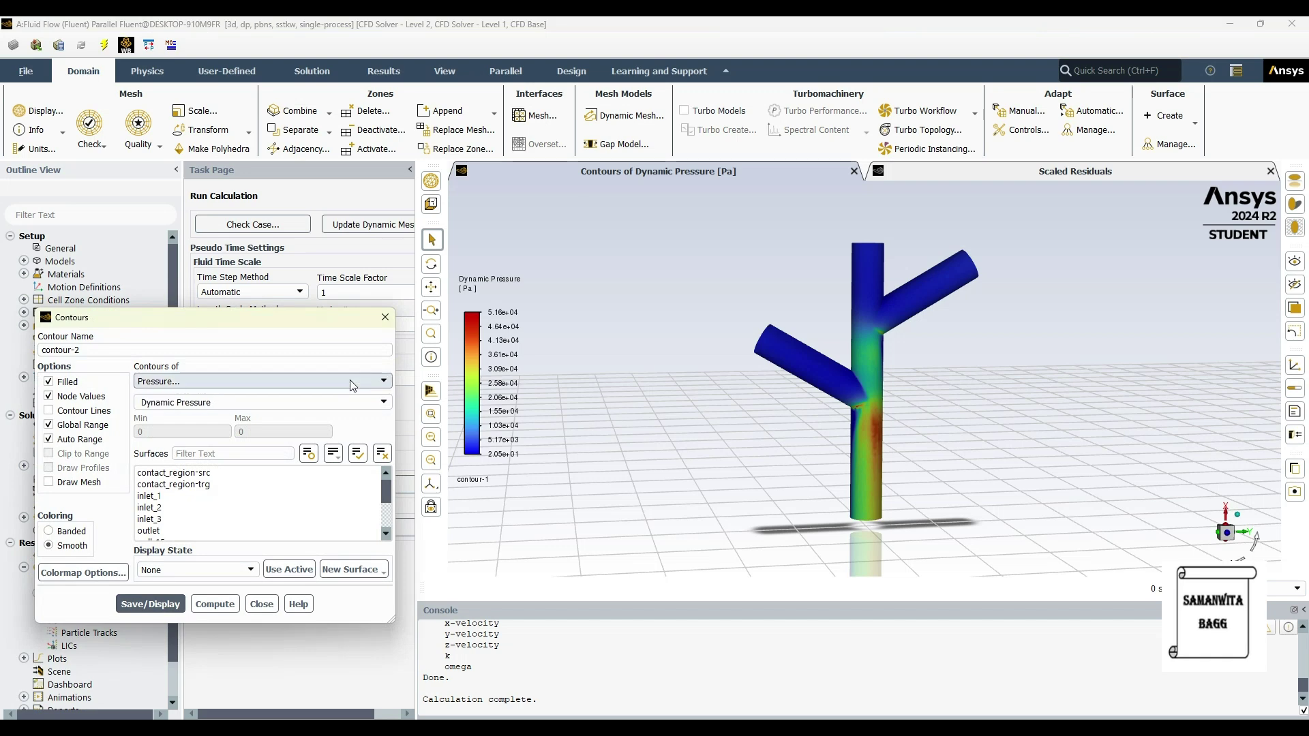
click(382, 383)
click(253, 421)
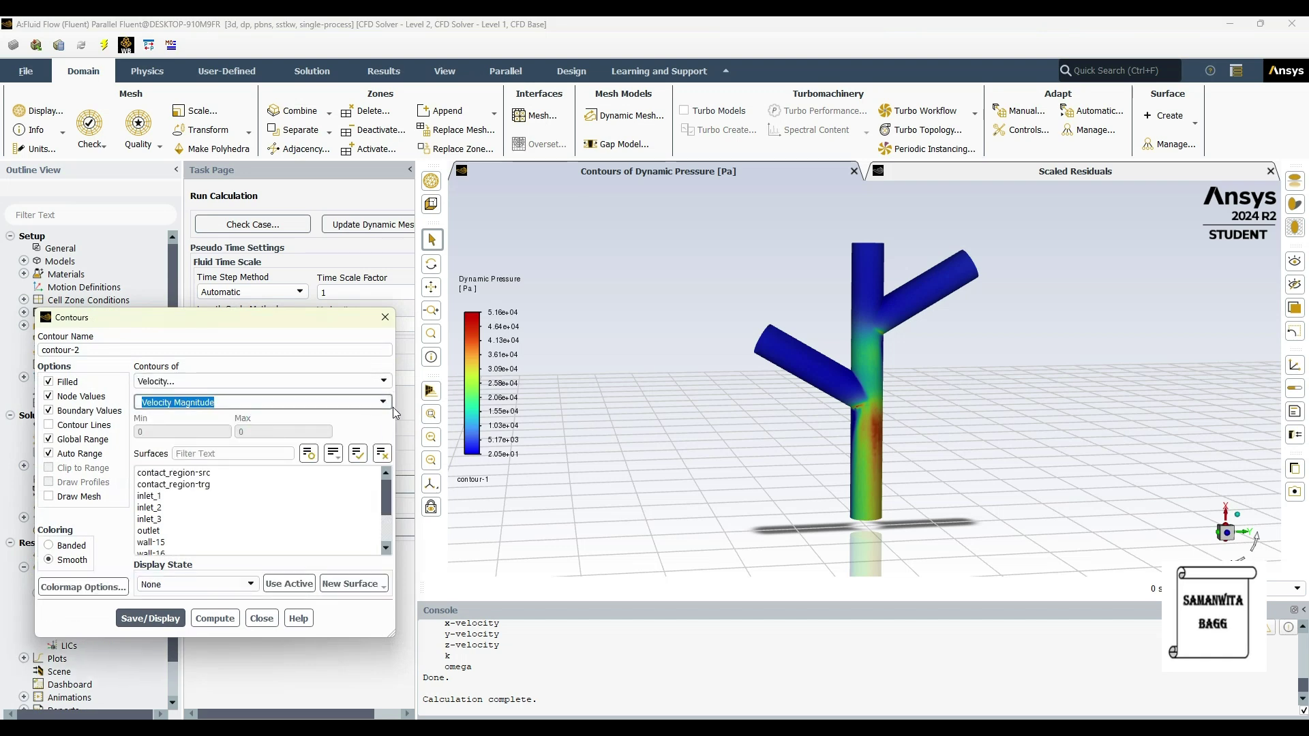
click(218, 484)
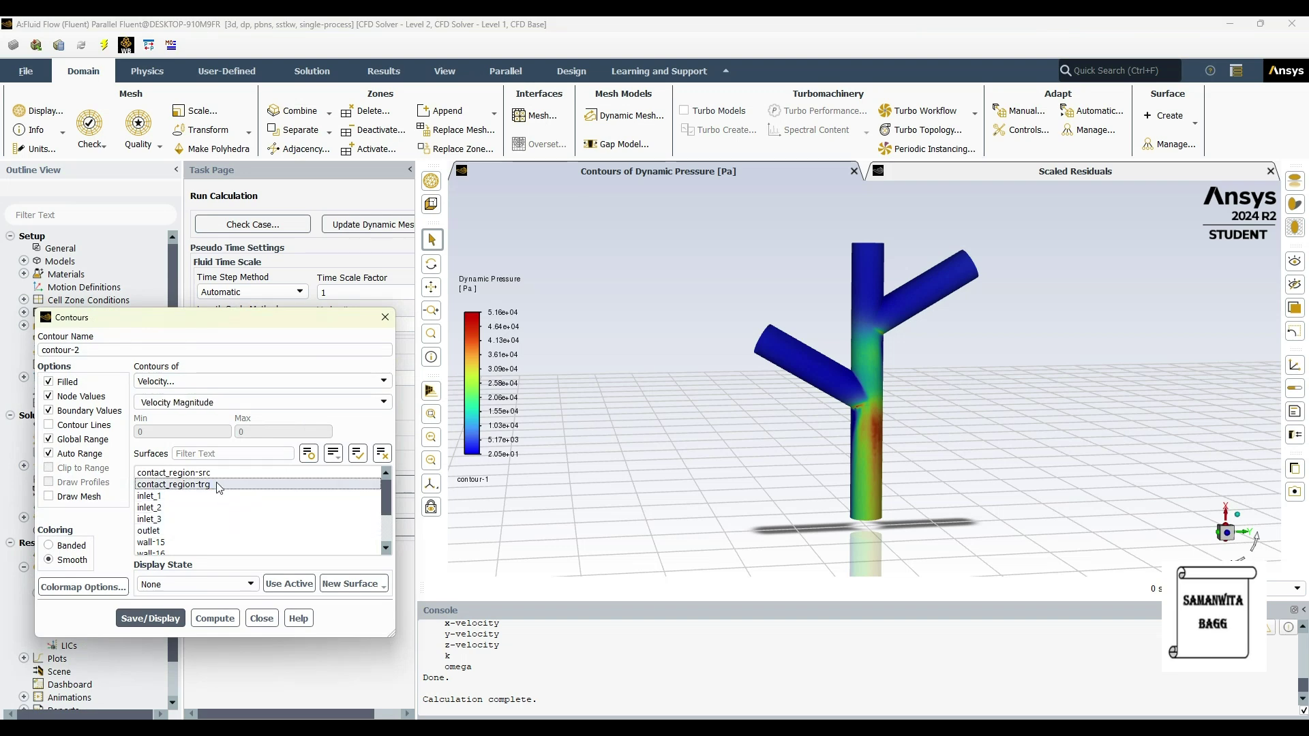
click(167, 617)
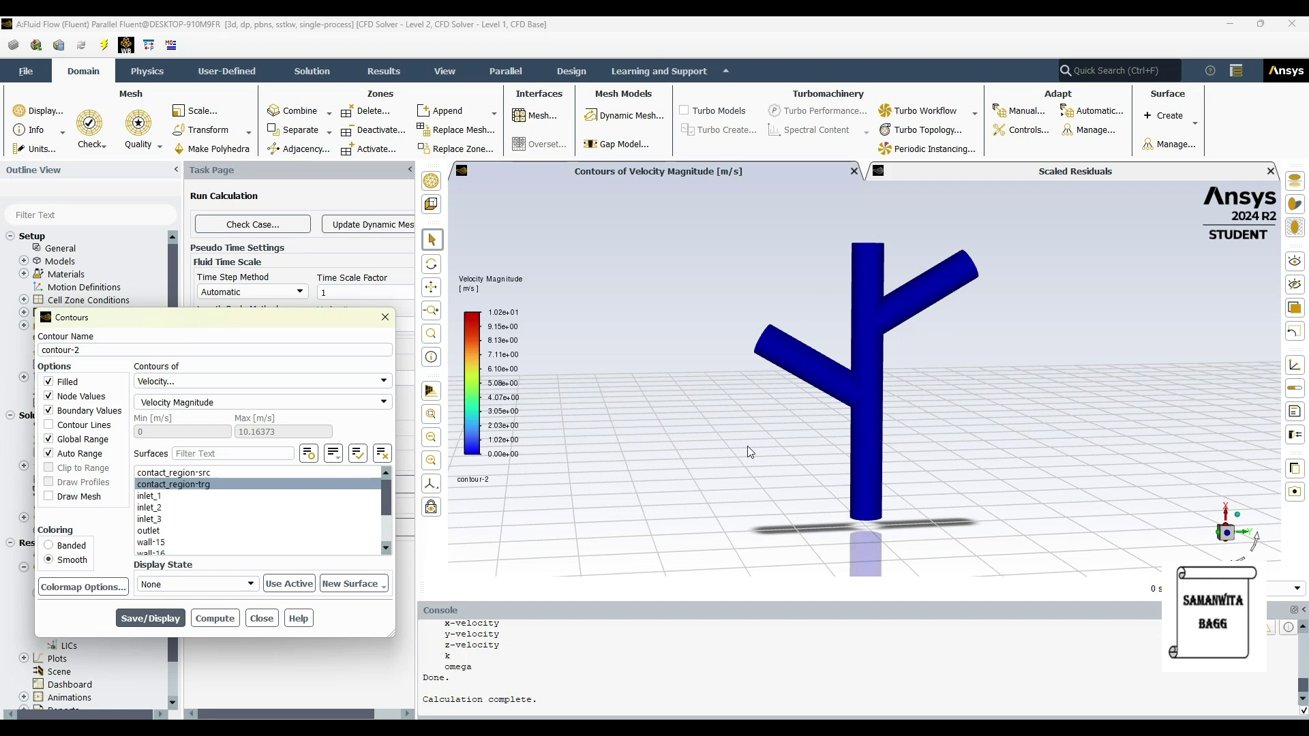
mouse_move(500, 324)
drag(803, 352, 770, 396)
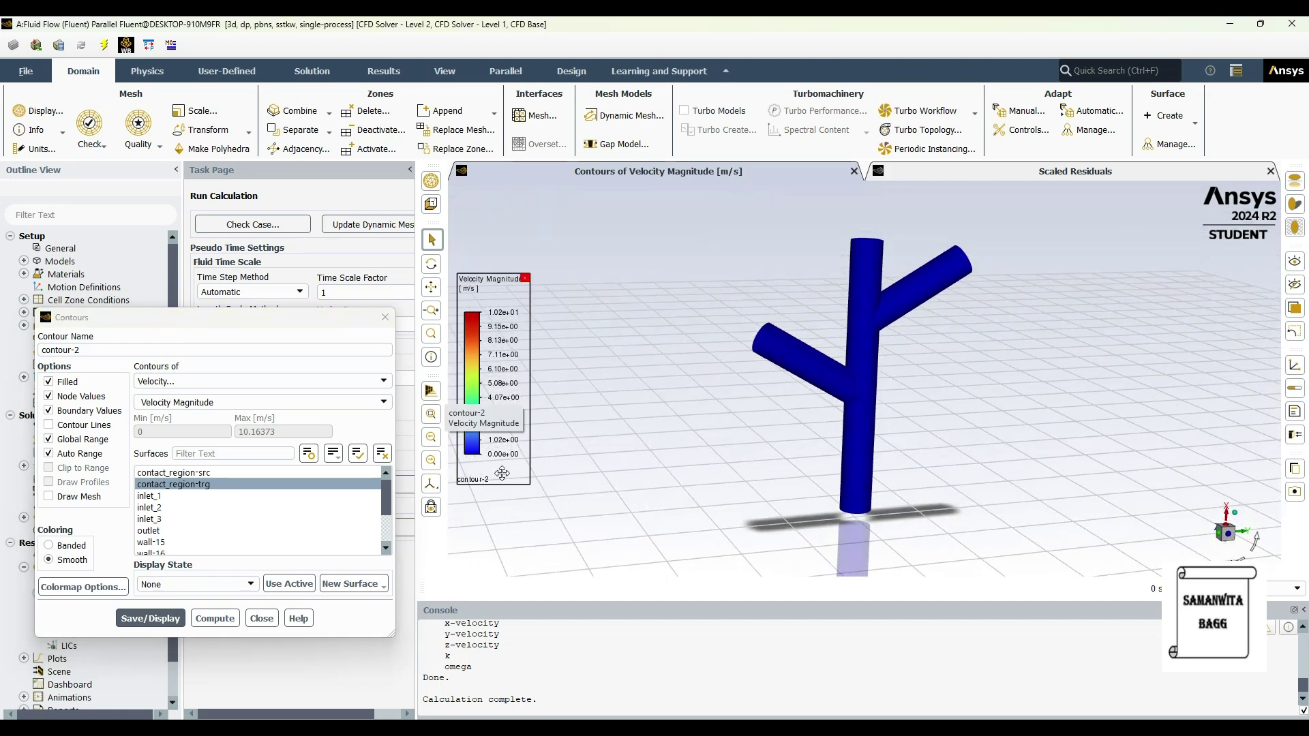
- Quit Fluent, keeping settings for this calculation only, and load the Results cell in CFD-Post
click(385, 317)
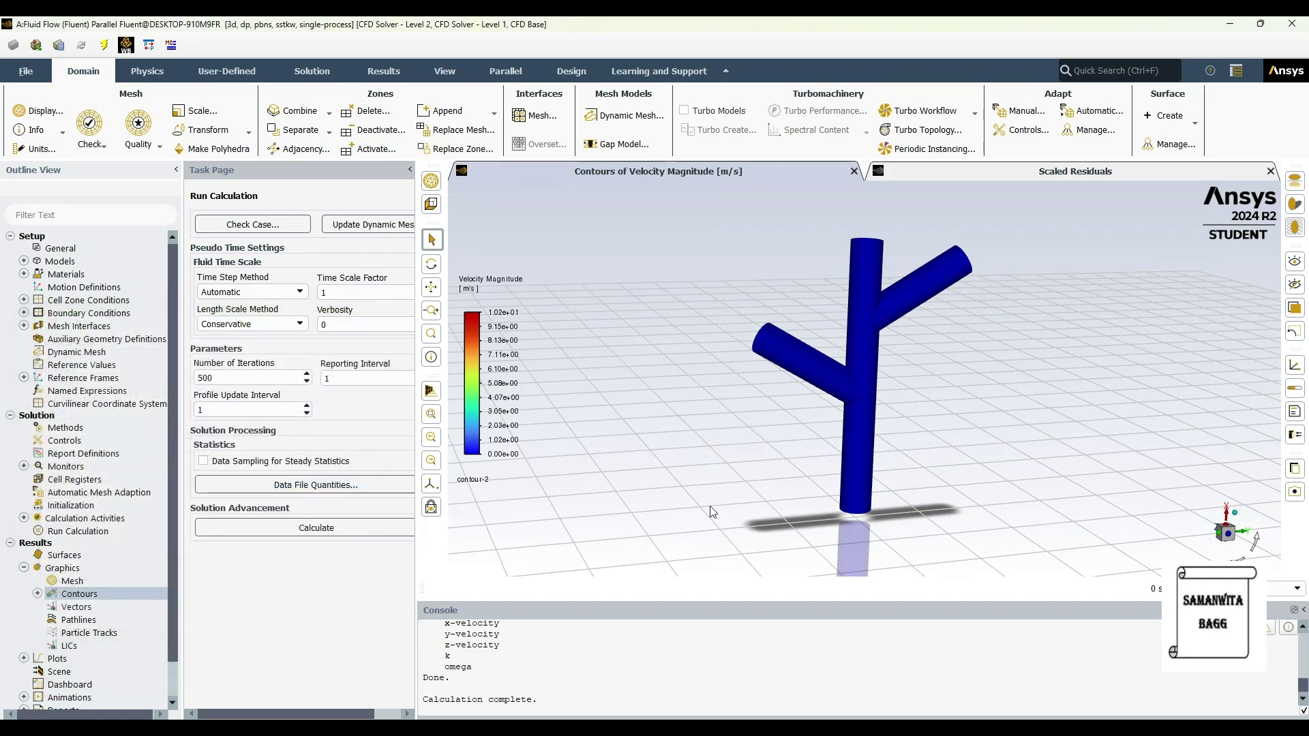
click(1292, 24)
click(658, 391)
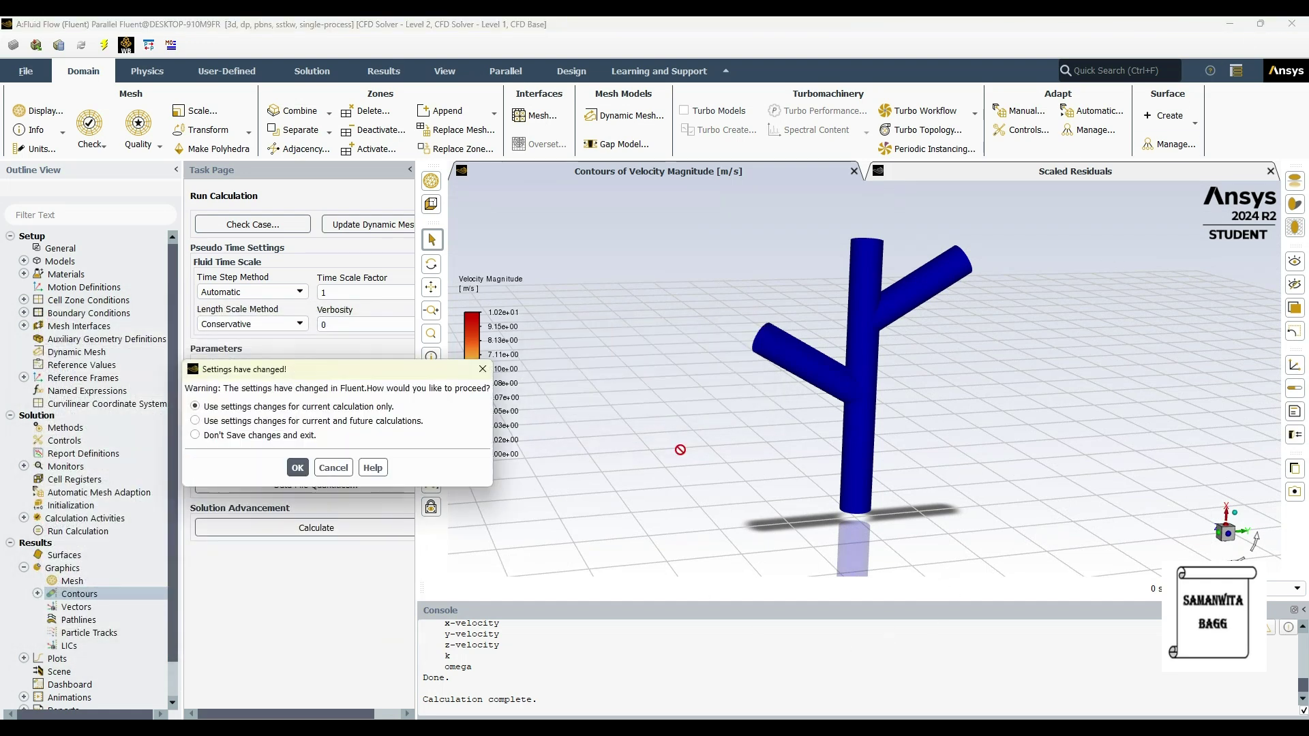
click(297, 468)
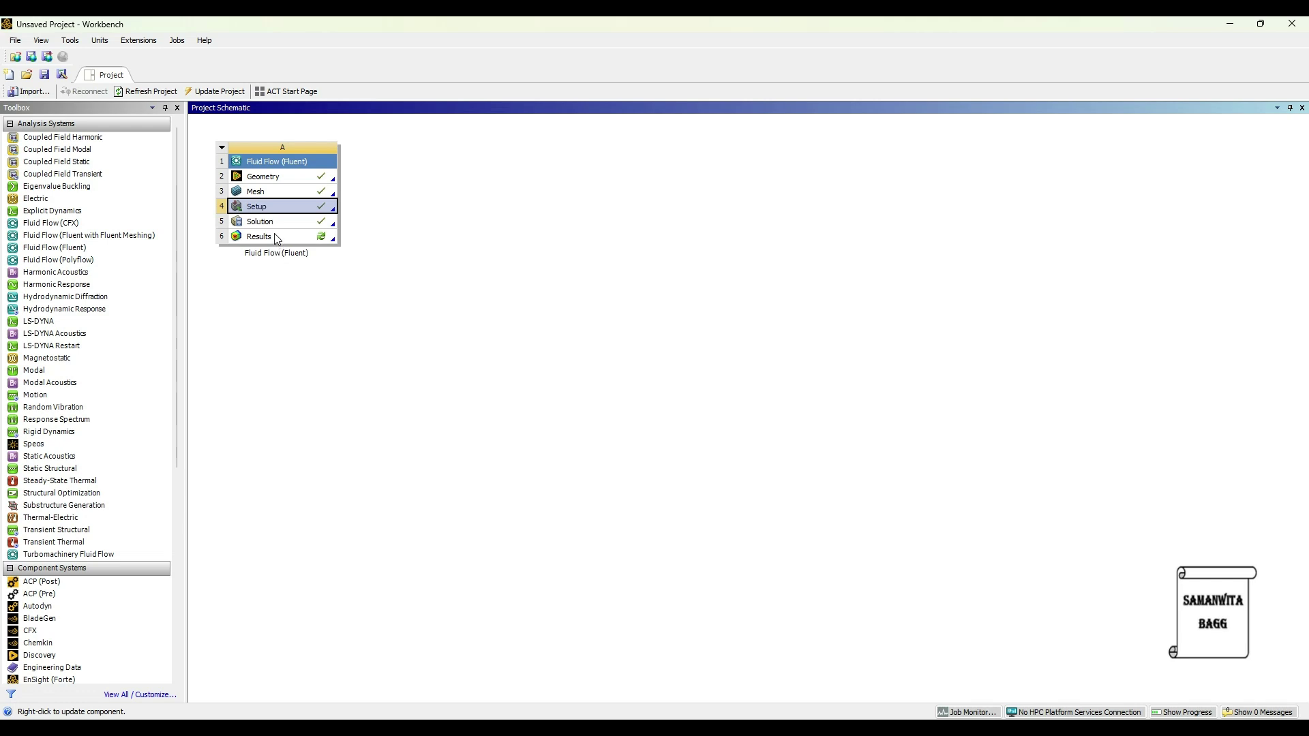
double_click(277, 237)
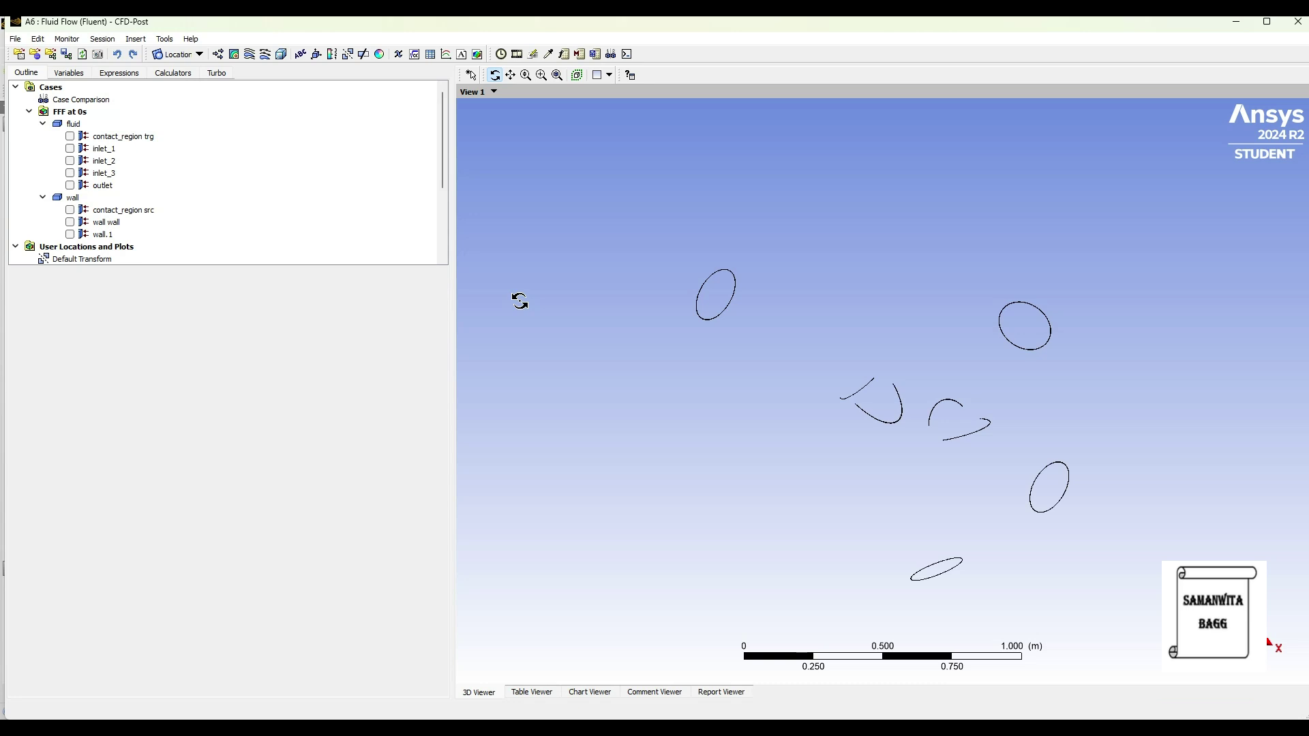
- Show inlet_1 and inlet_2 with 0.9 transparency
click(69, 148)
click(115, 148)
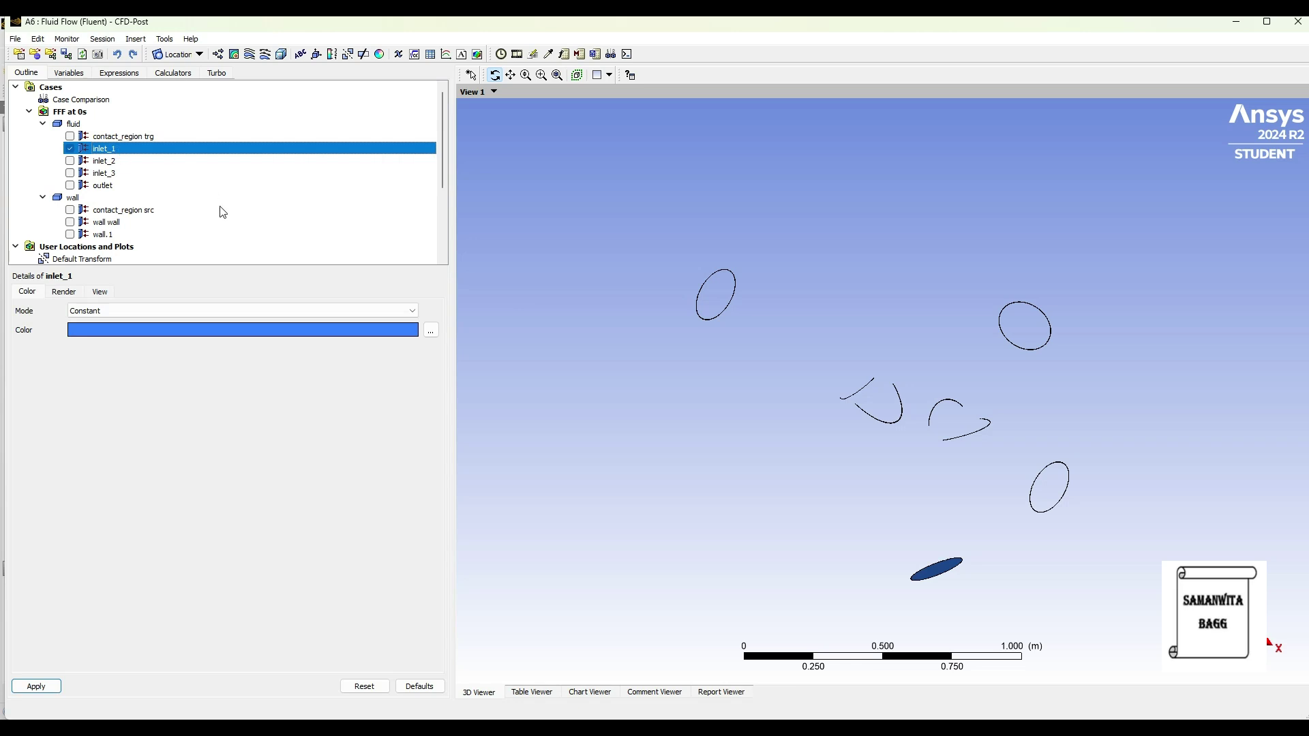
click(61, 290)
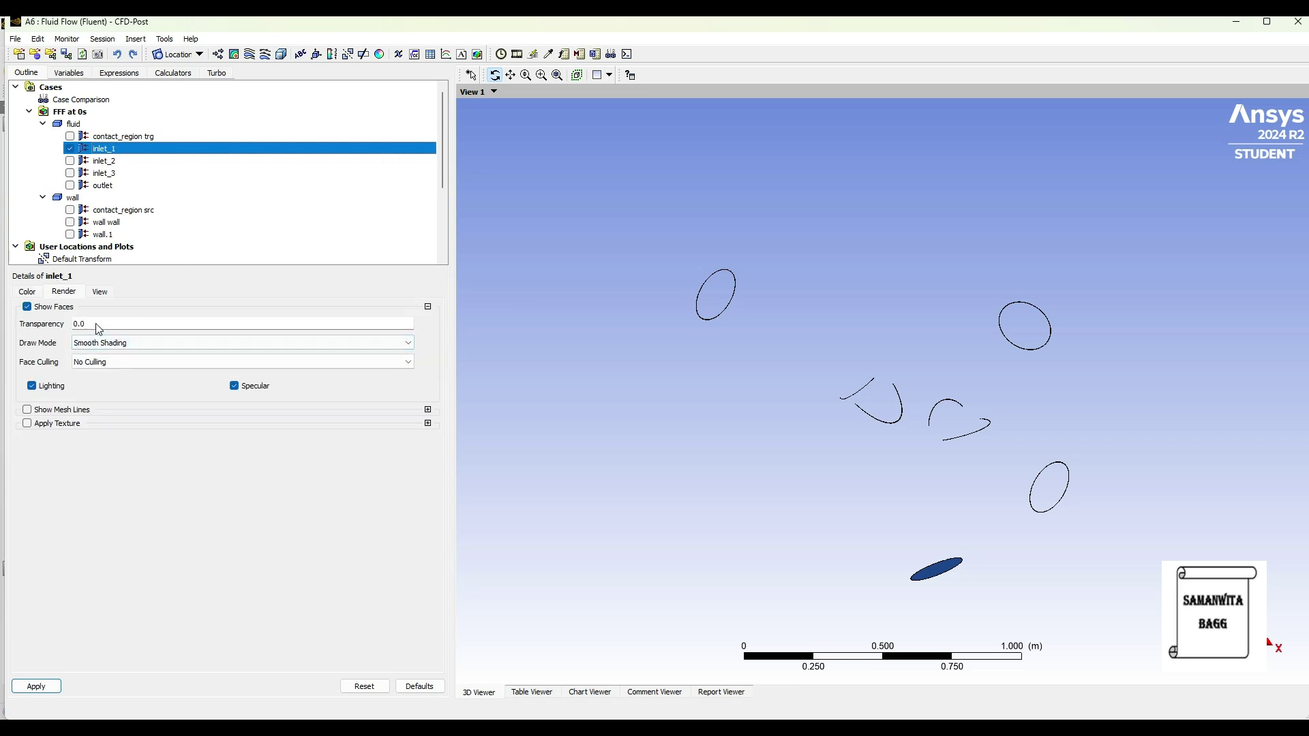
click(85, 324)
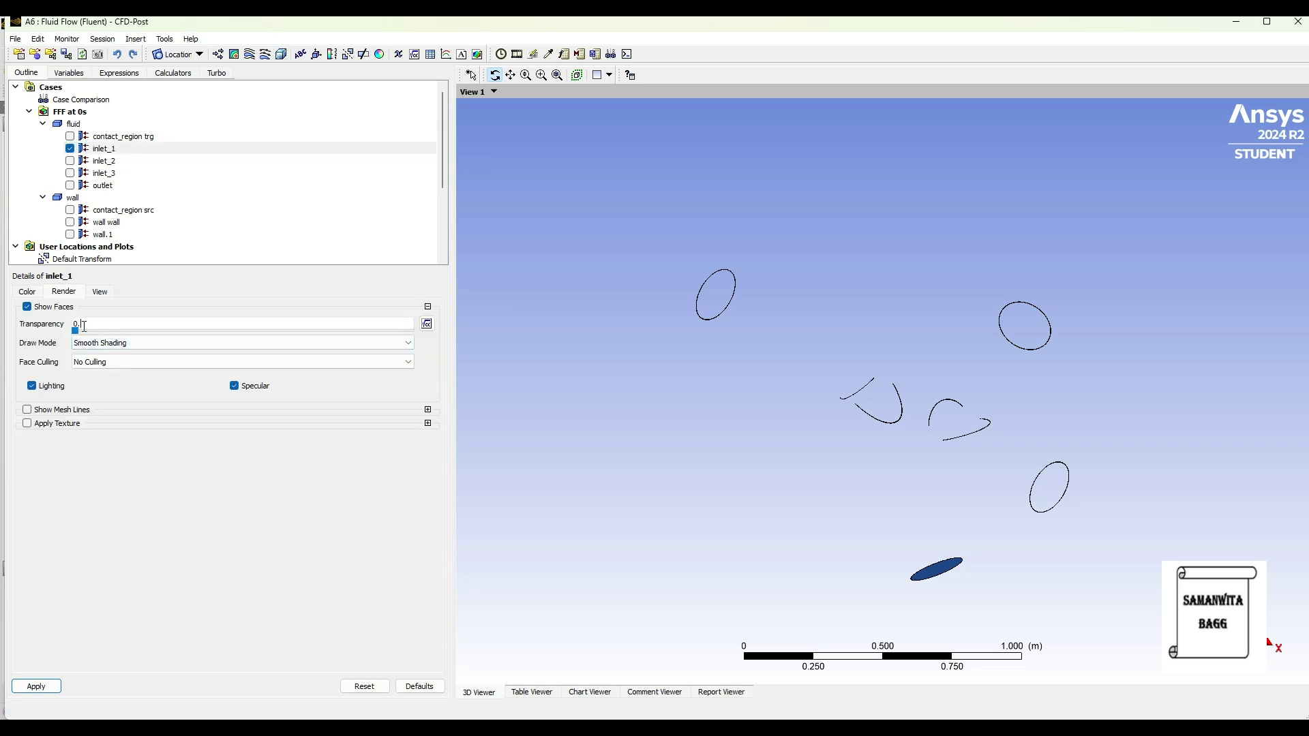
text(0.9)
click(36, 687)
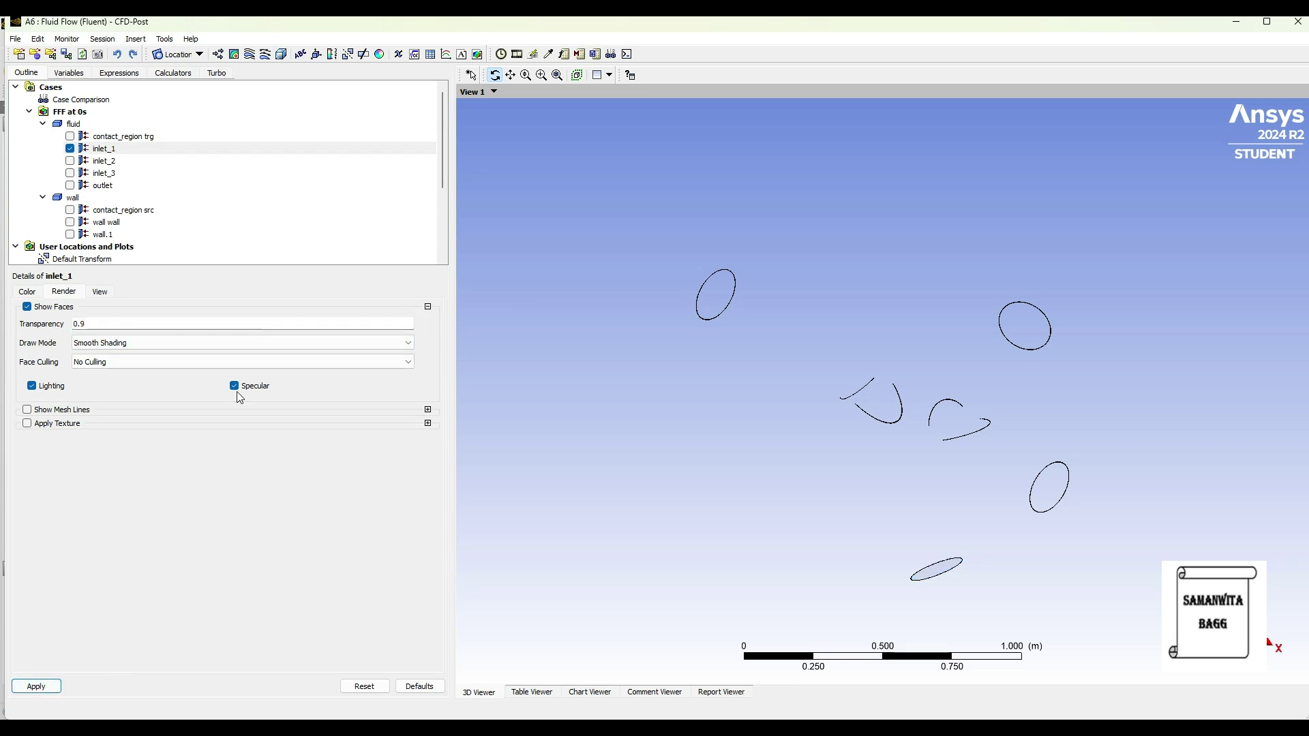
click(72, 153)
click(71, 163)
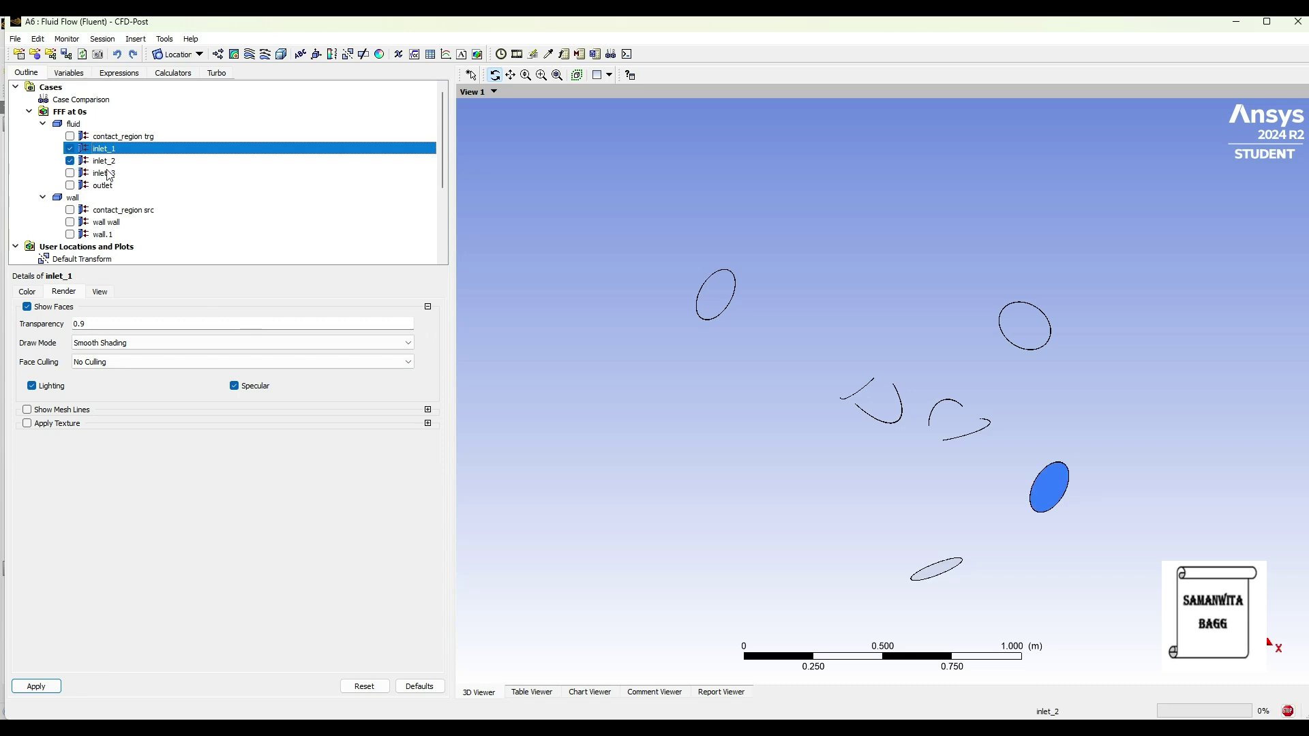
click(120, 165)
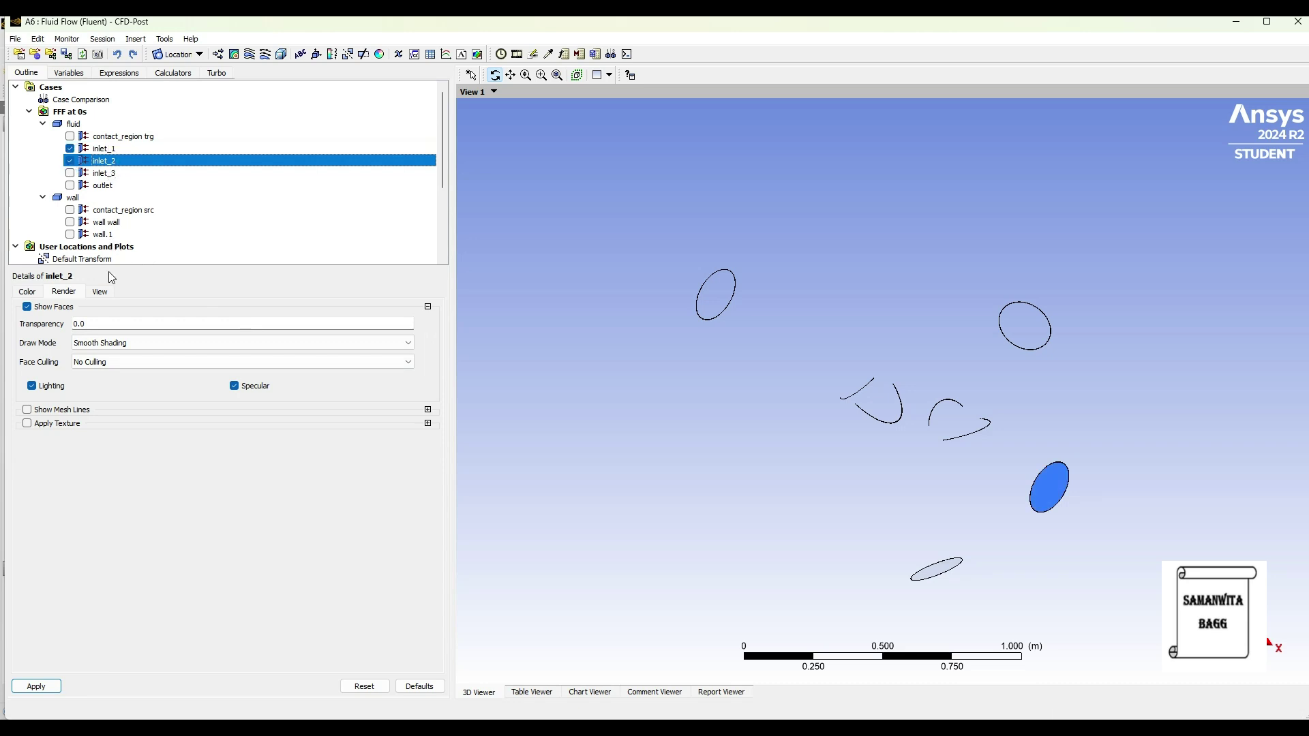
click(100, 332)
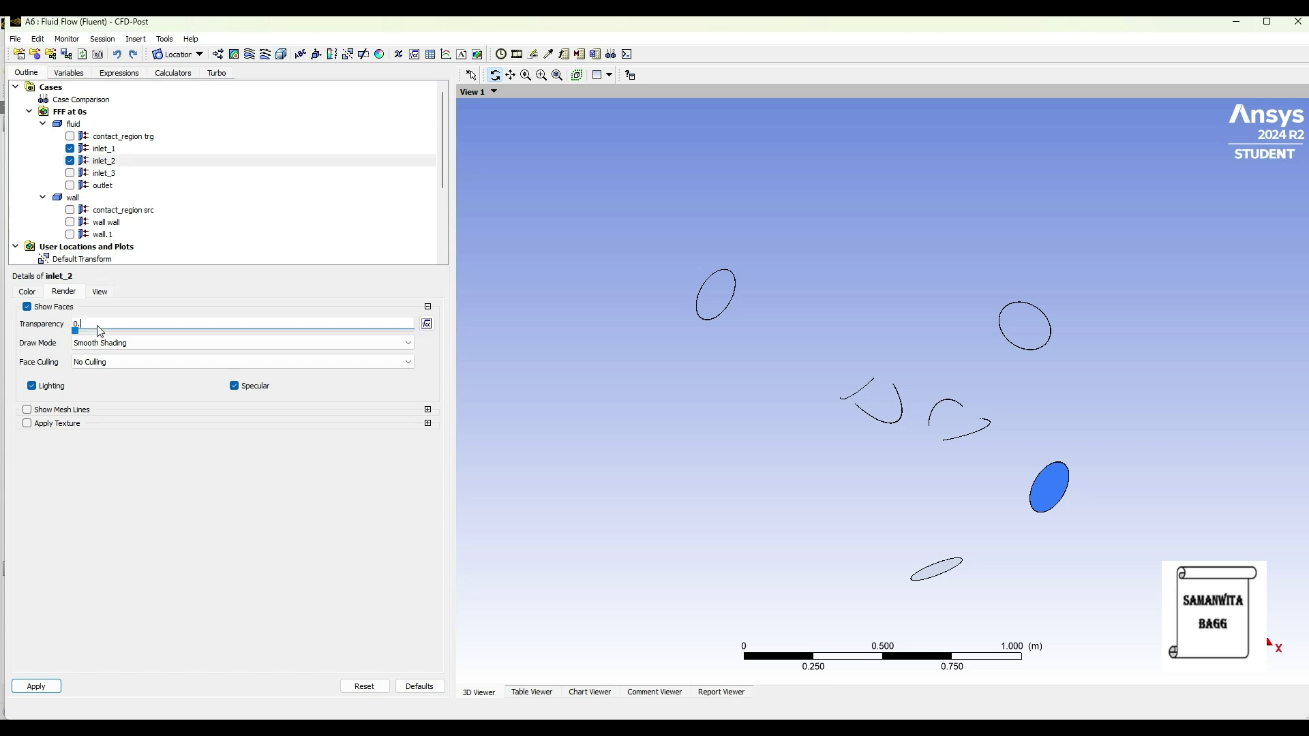
text(9)
click(40, 688)
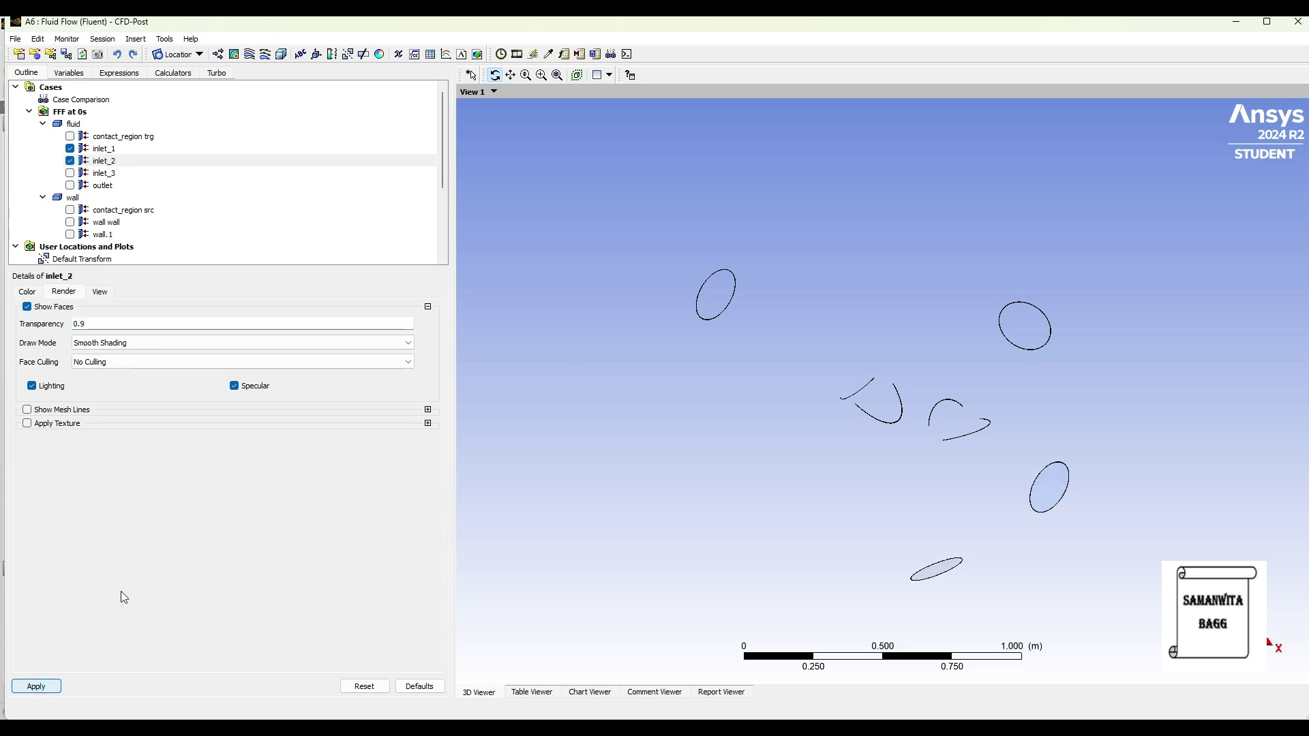
- Show inlet_3 and the outlet with 0.9 transparency
click(70, 175)
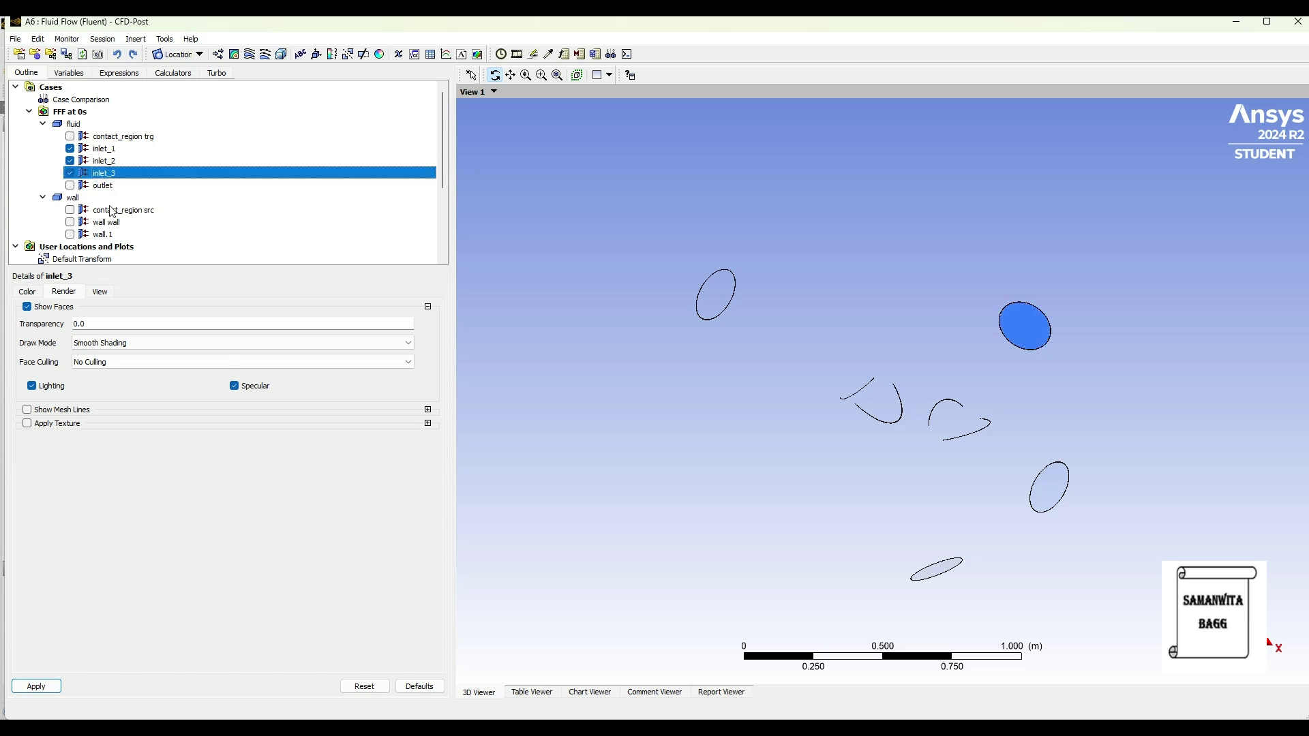
click(98, 325)
key(BackSpace)
text(9)
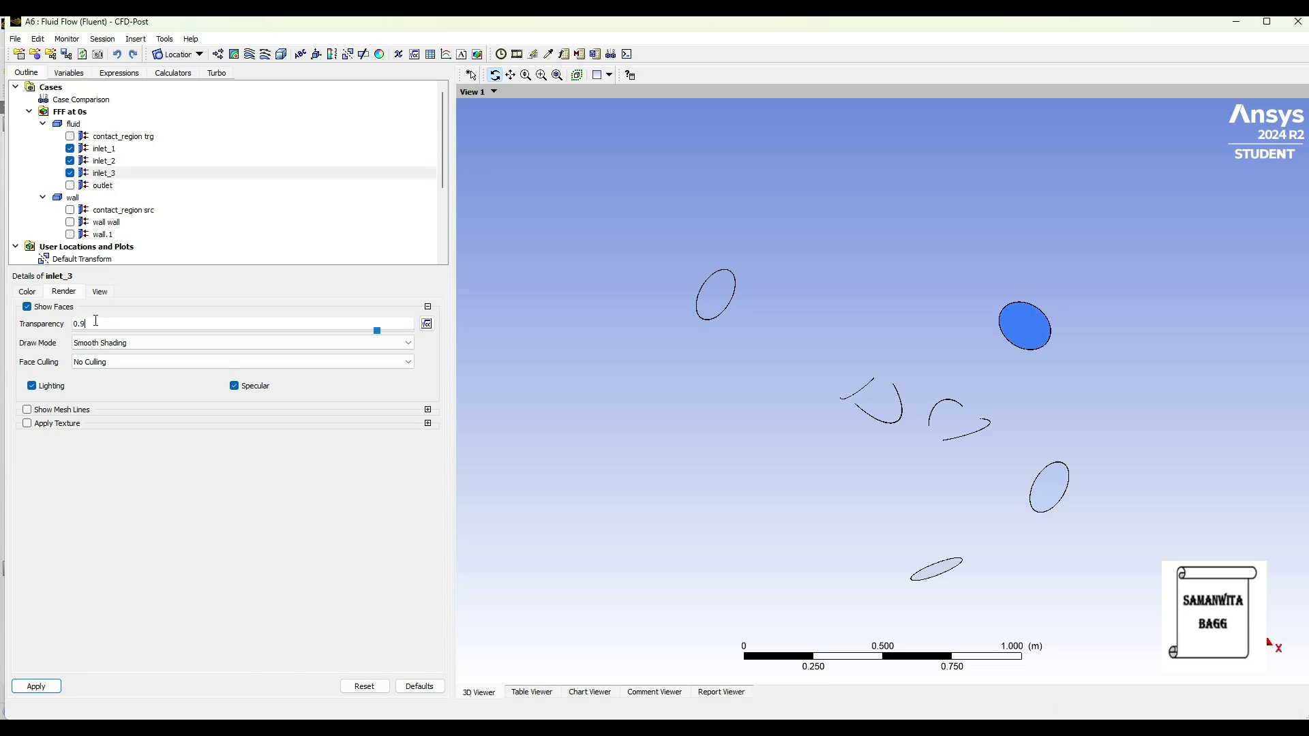
click(34, 688)
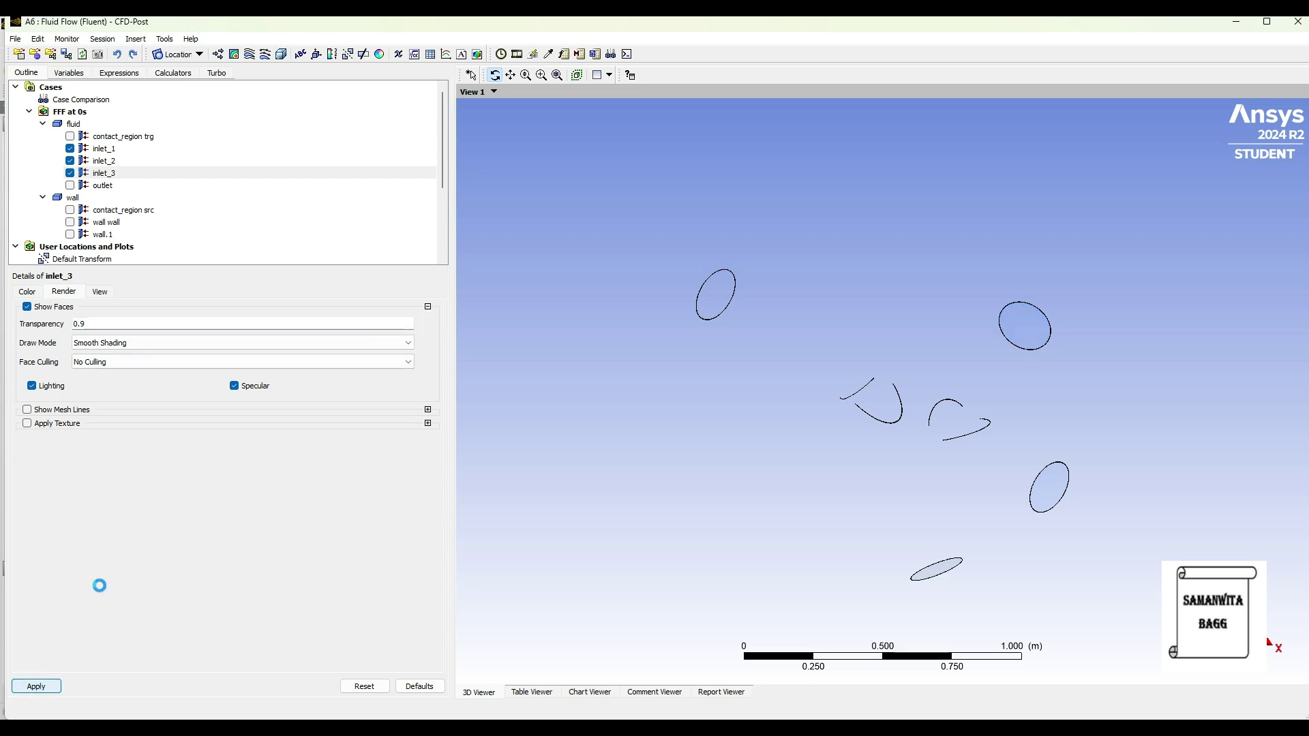
click(70, 185)
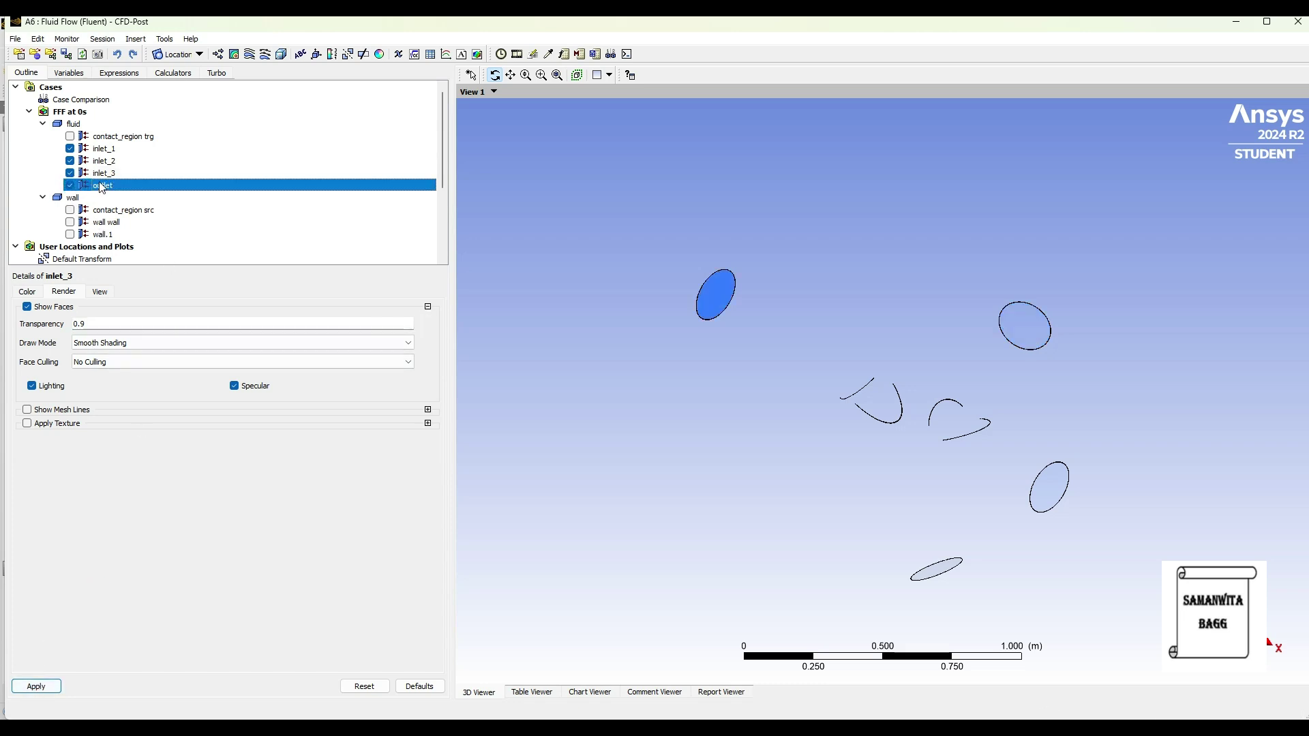
click(96, 331)
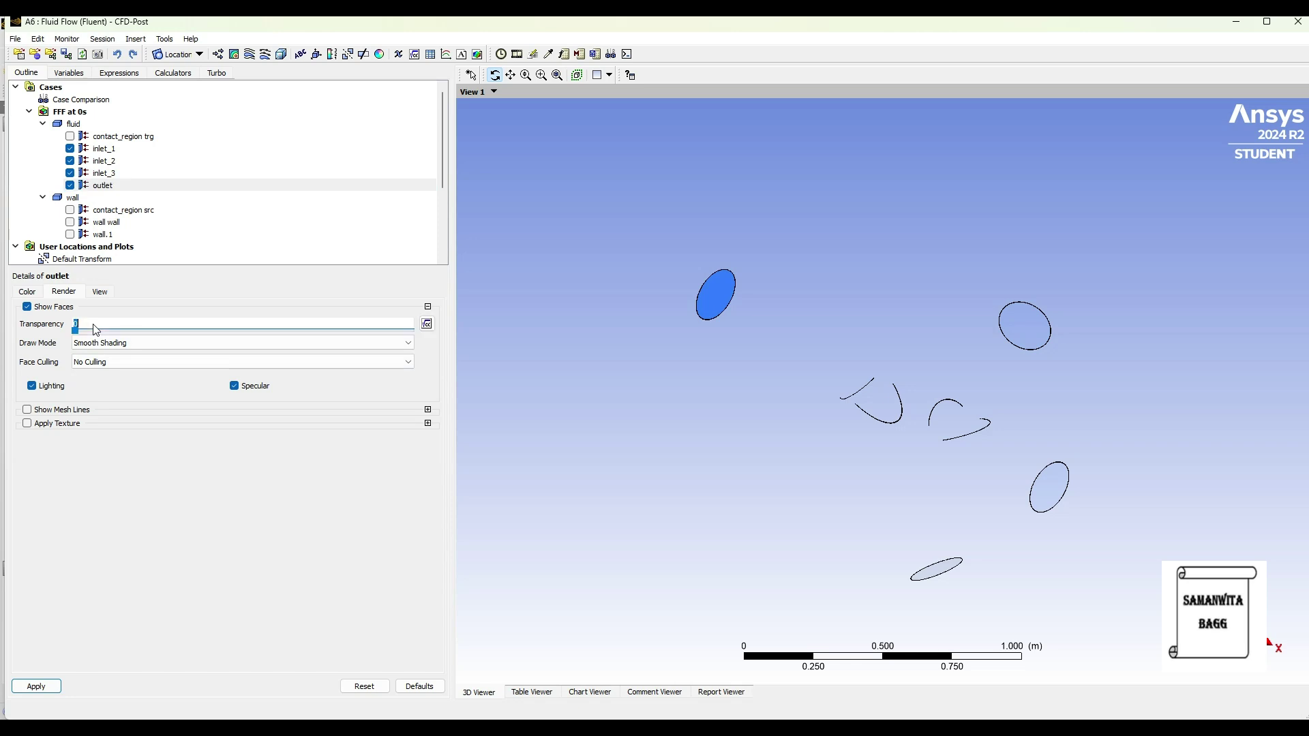
text(.9)
click(36, 687)
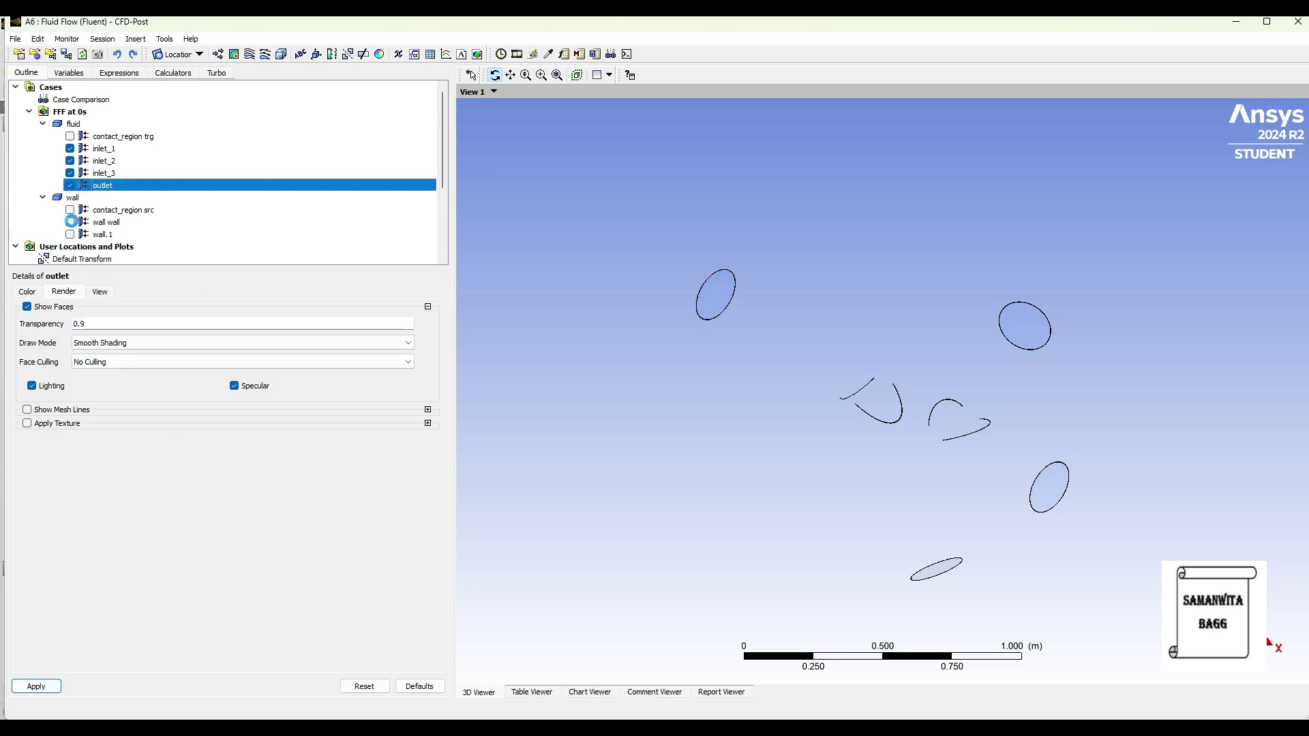
- Show wall wall and wall.1 with 0.9 transparency so the pipe looks translucent
click(99, 223)
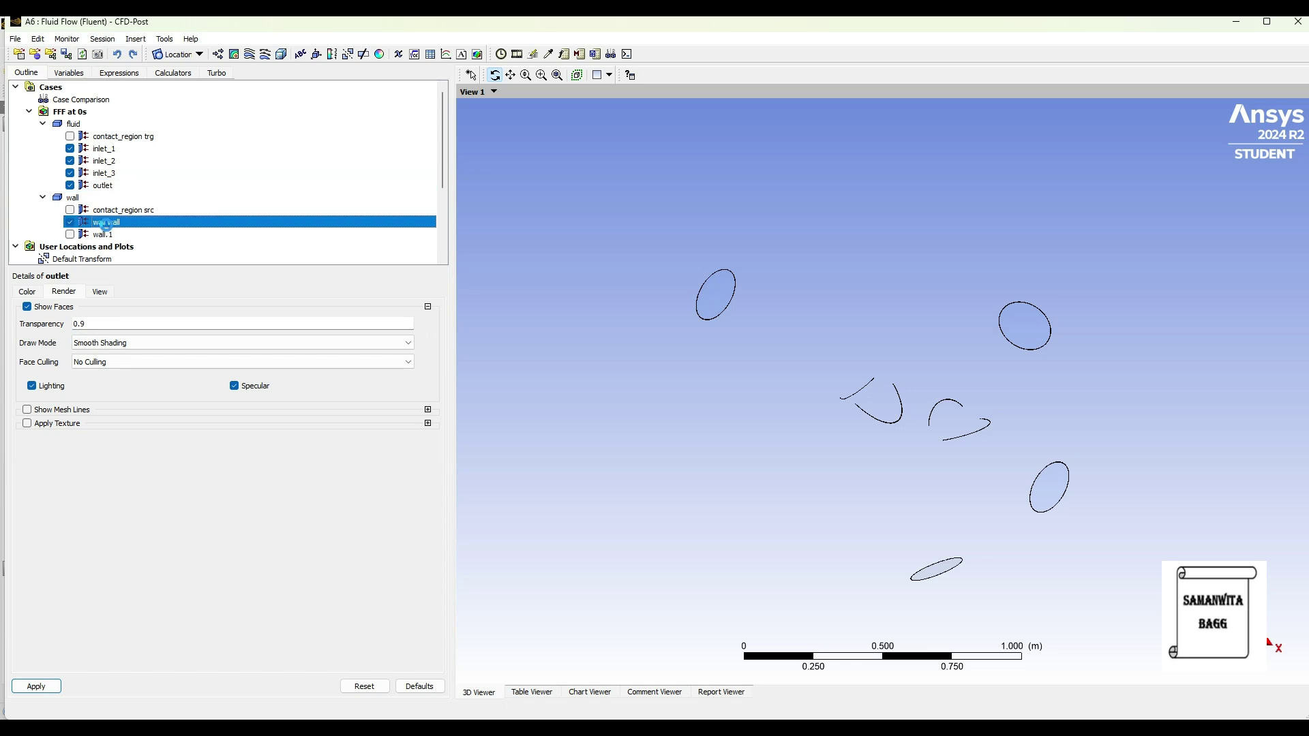
click(100, 332)
text(0.9)
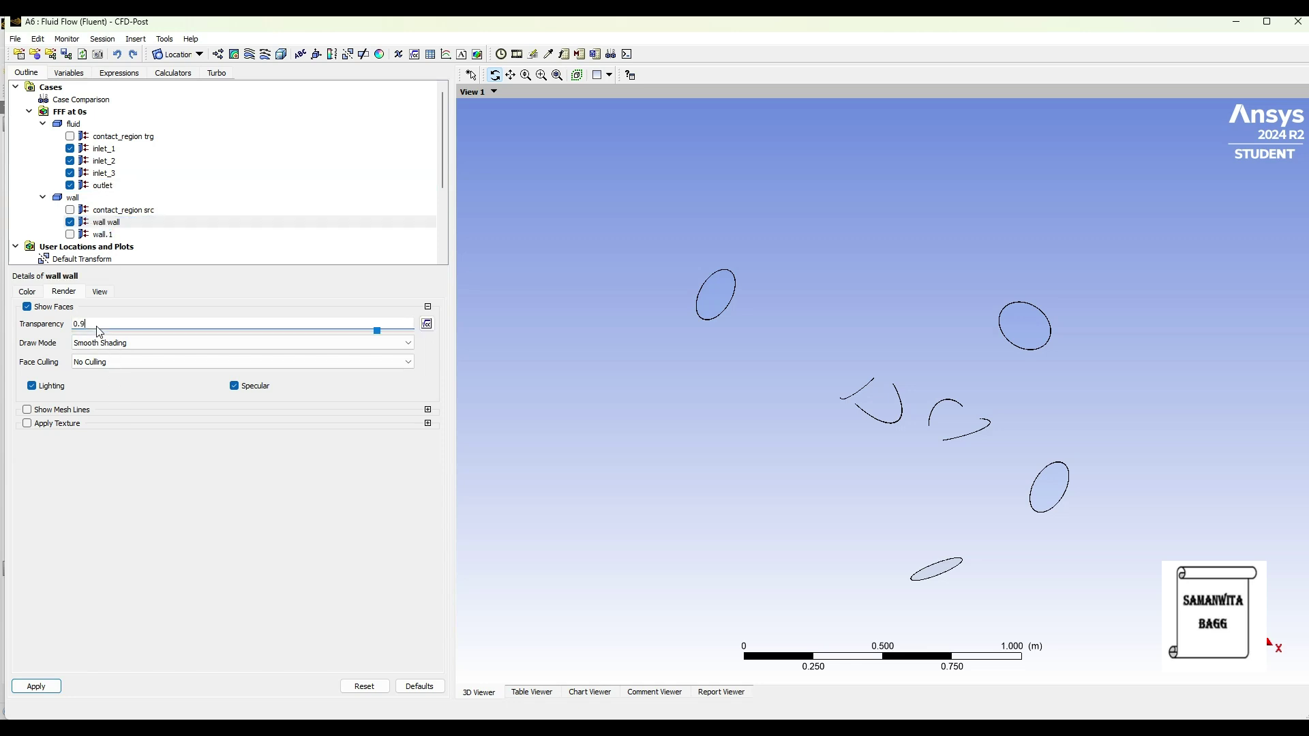
click(37, 685)
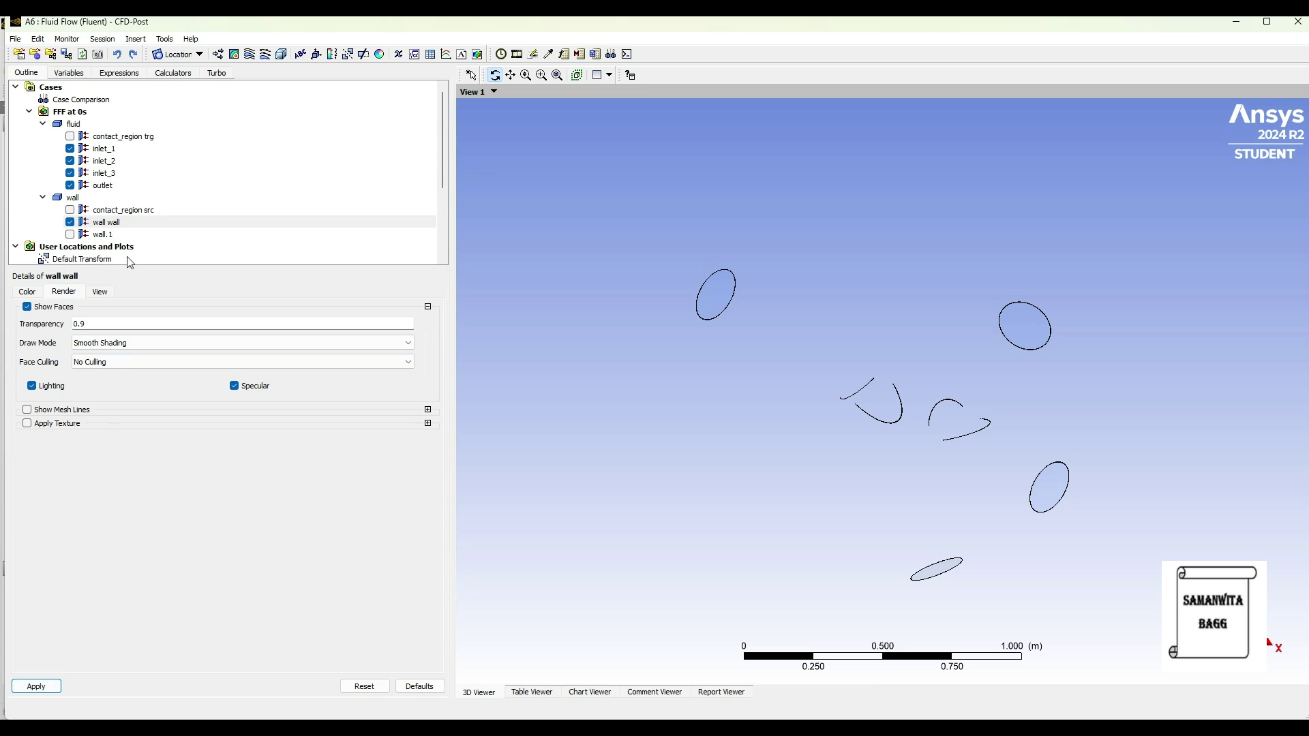
click(70, 234)
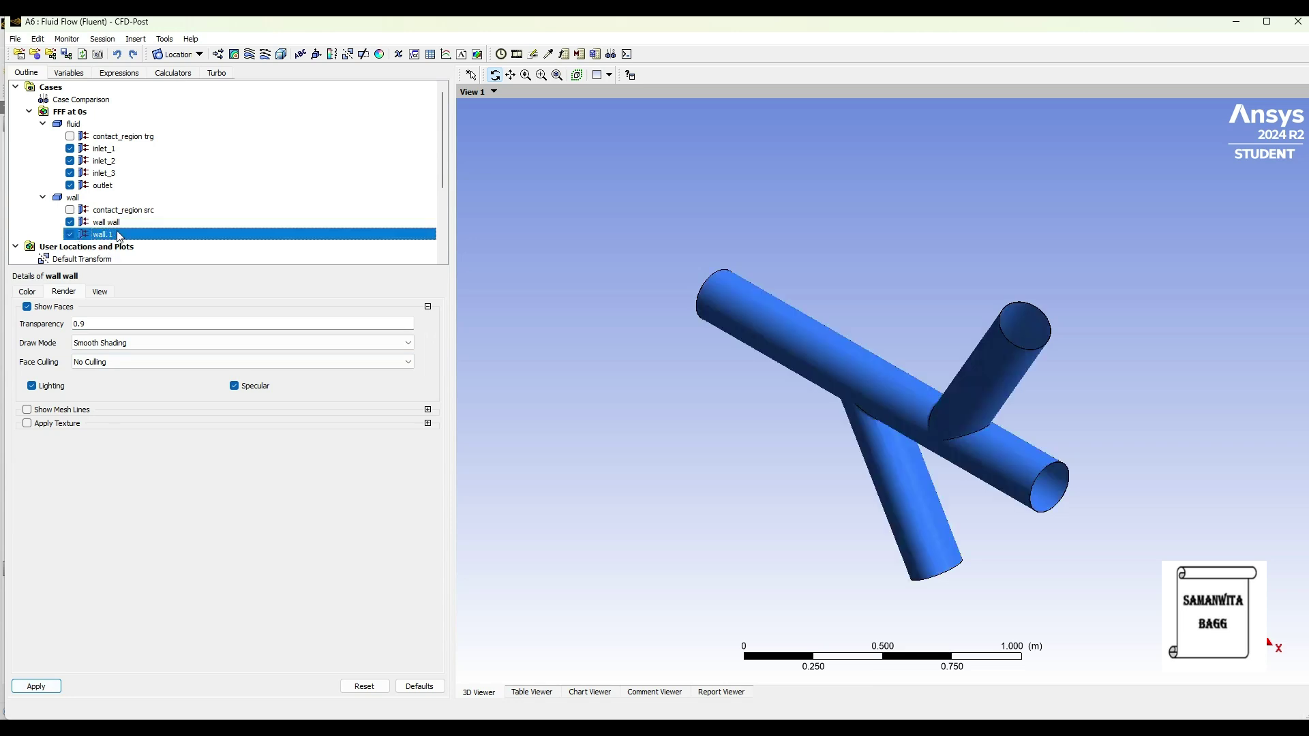
double_click(103, 324)
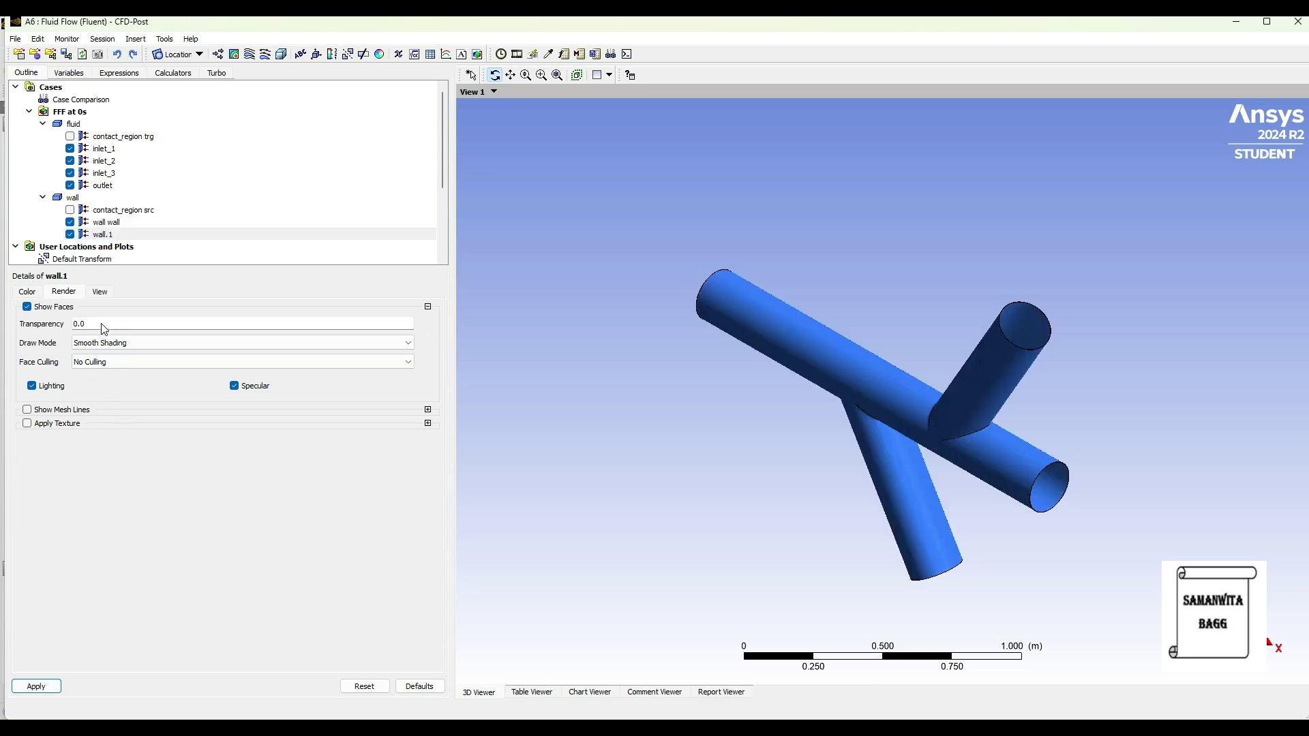
text(0.9)
click(36, 687)
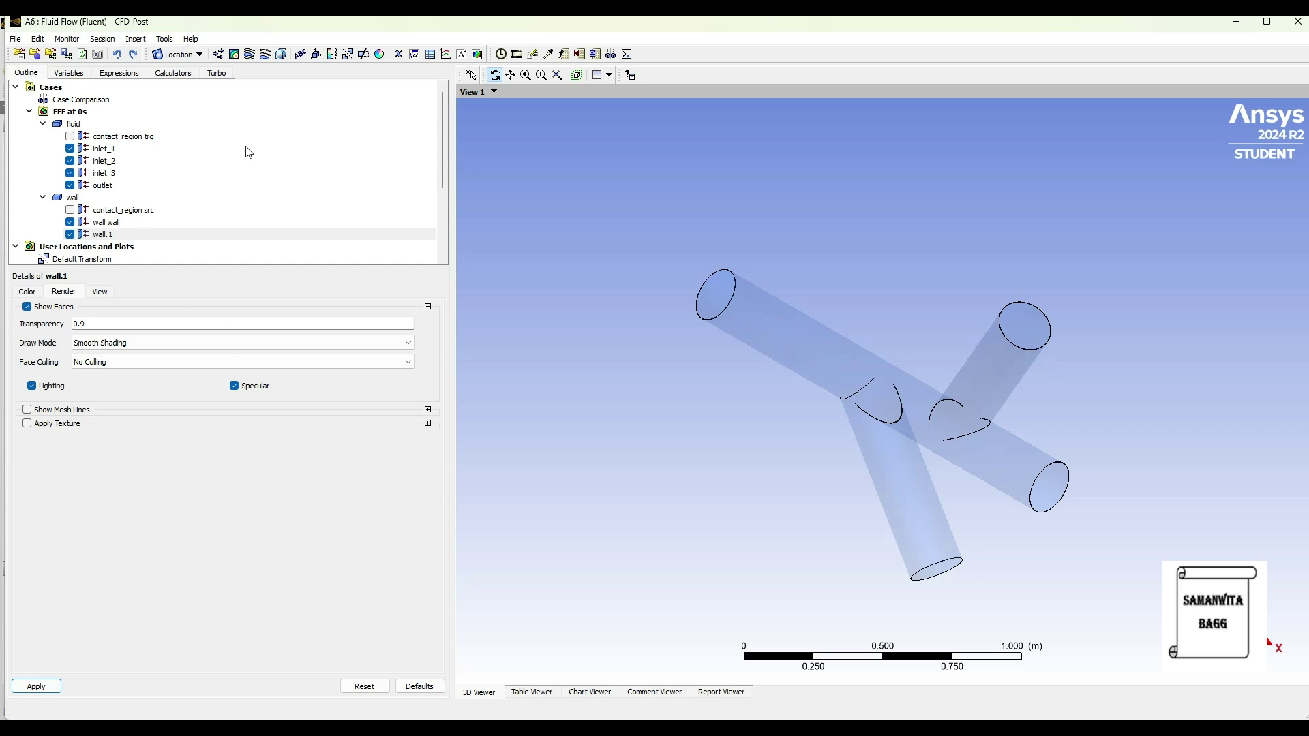
- Insert Streamline 1 starting from inlet_1, inlet_2 and inlet_3, then generate it in an upright view
click(249, 54)
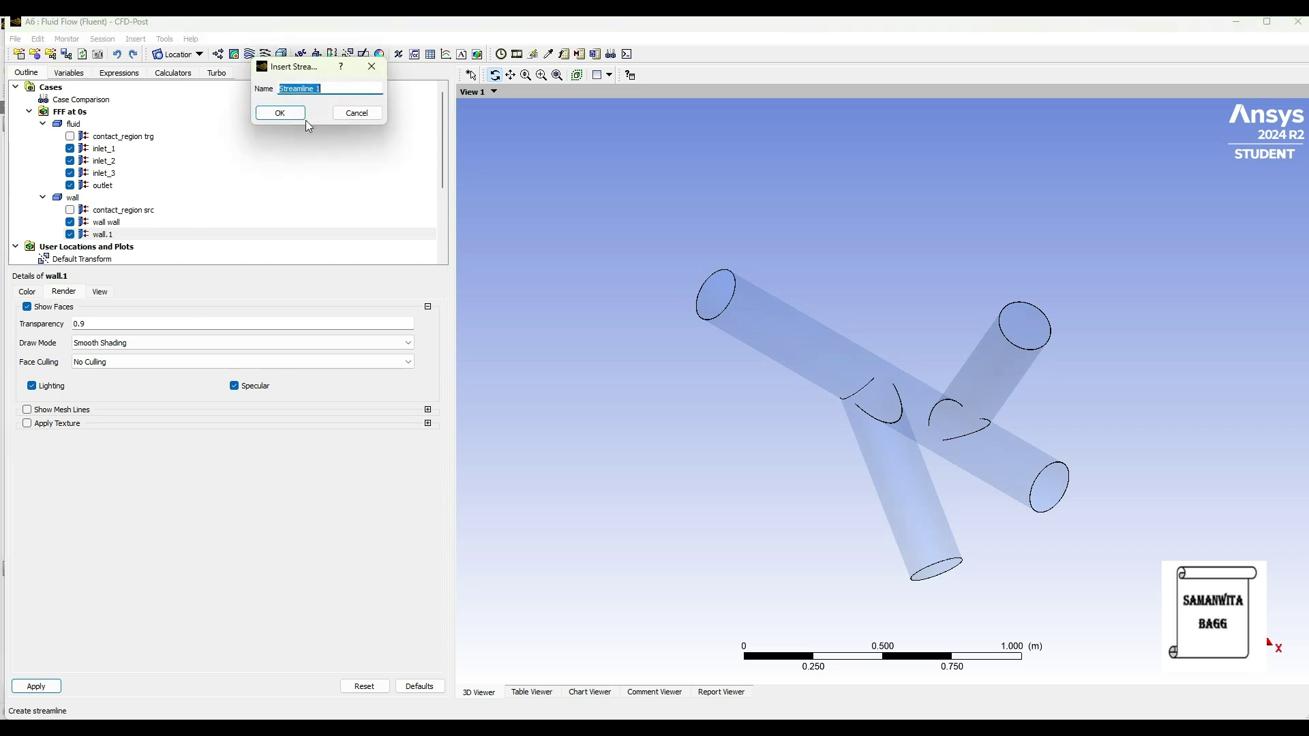
click(280, 111)
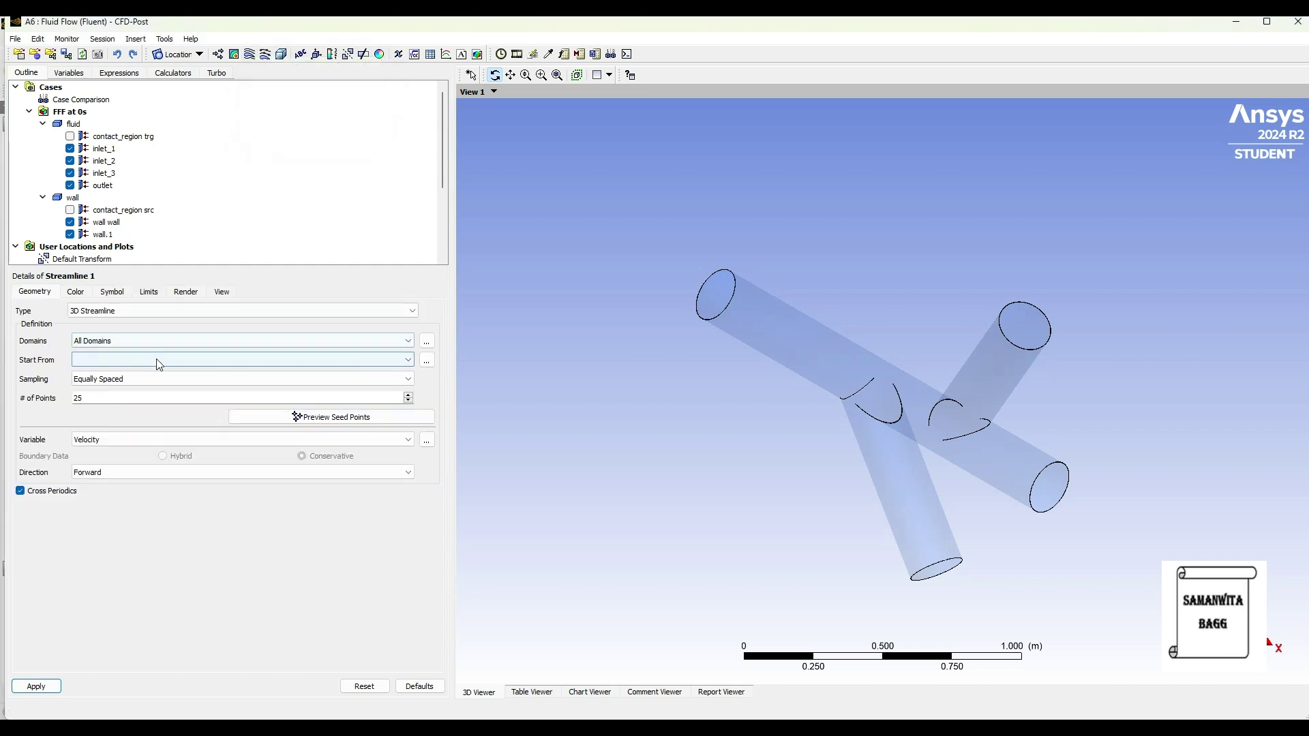
click(407, 361)
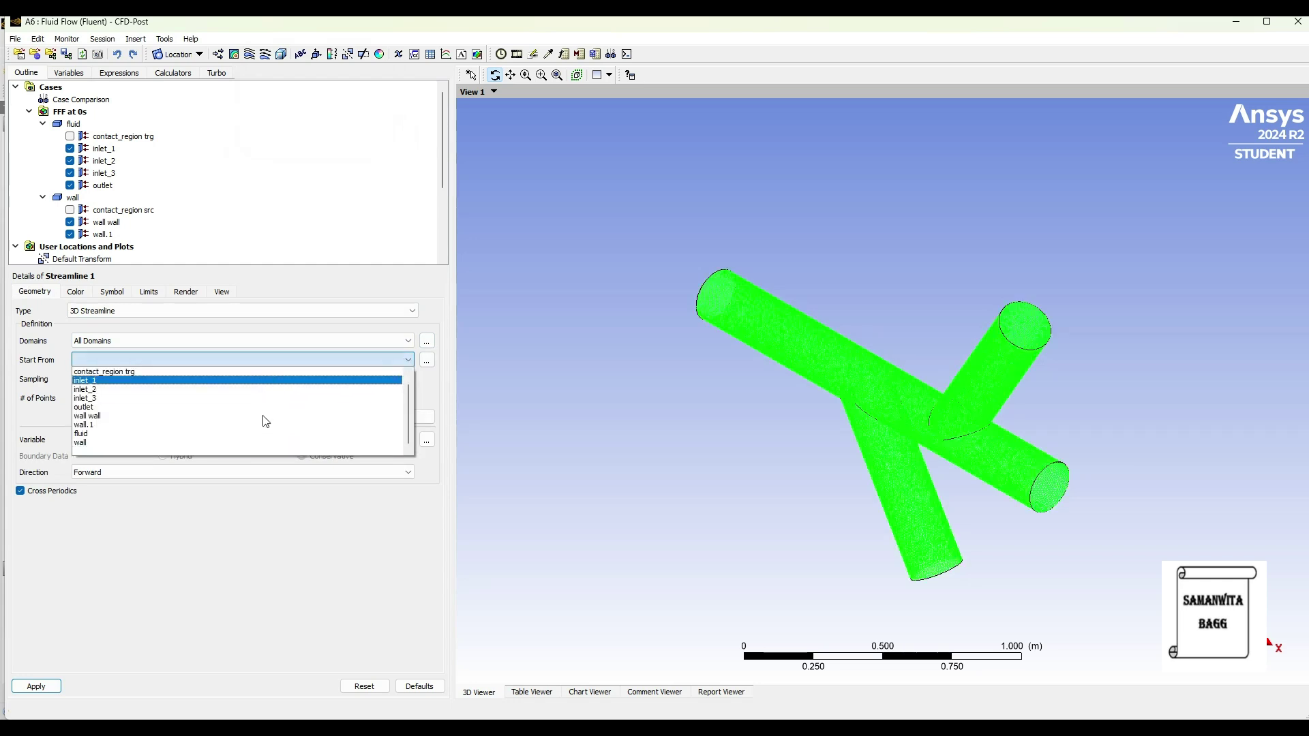
scroll(411, 375, down, 1)
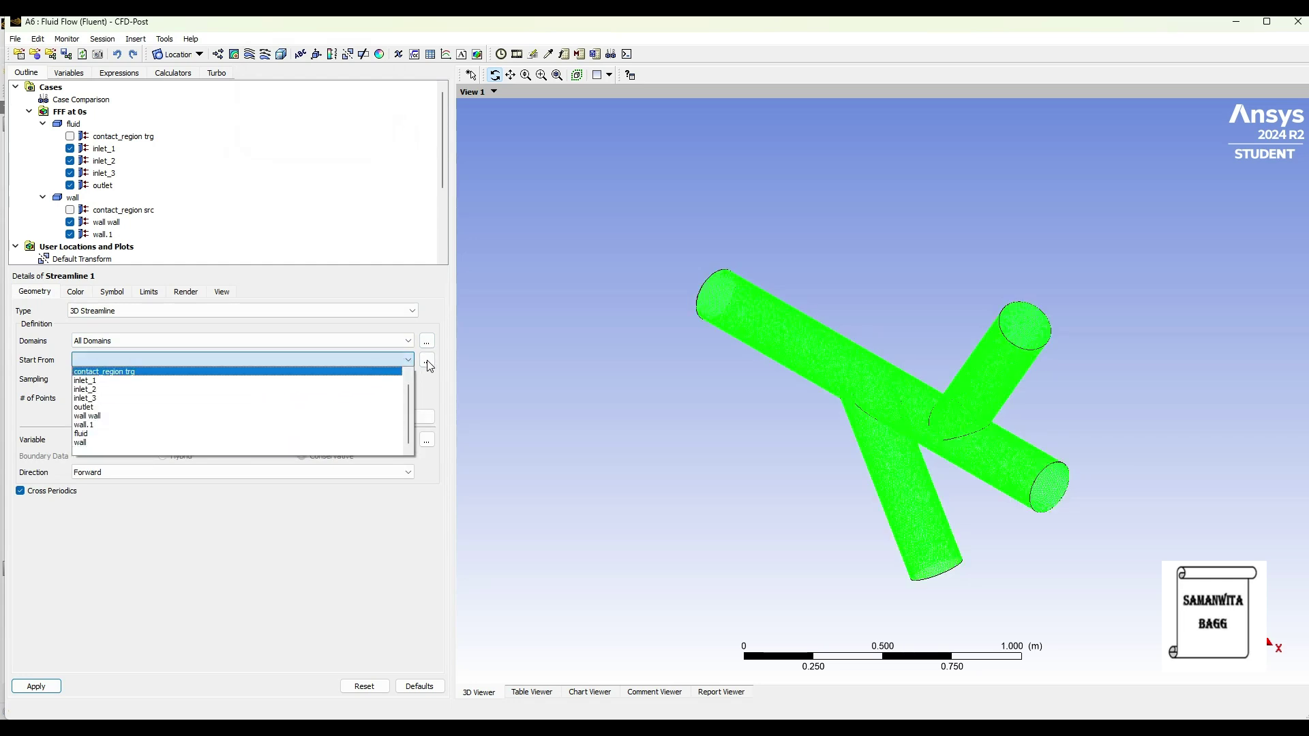
click(427, 361)
click(640, 225)
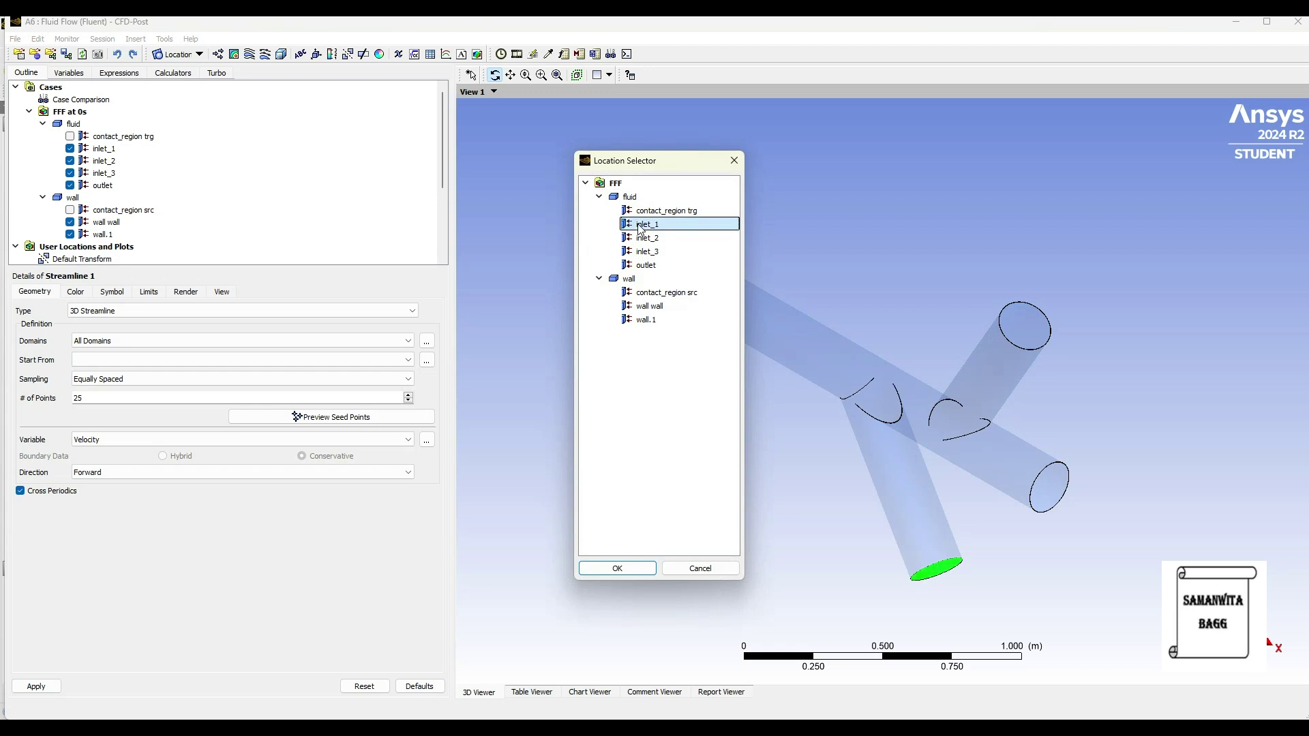
ctrl+click(644, 238)
ctrl+click(644, 252)
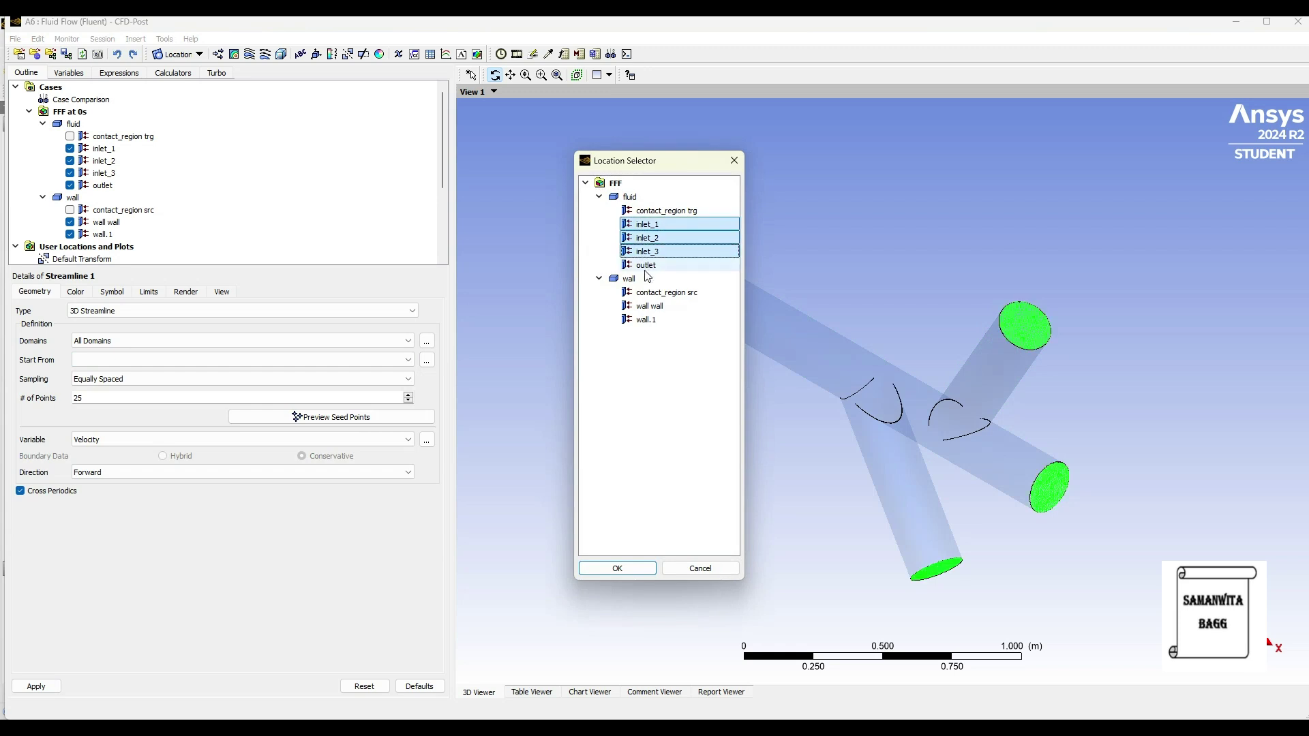
click(616, 568)
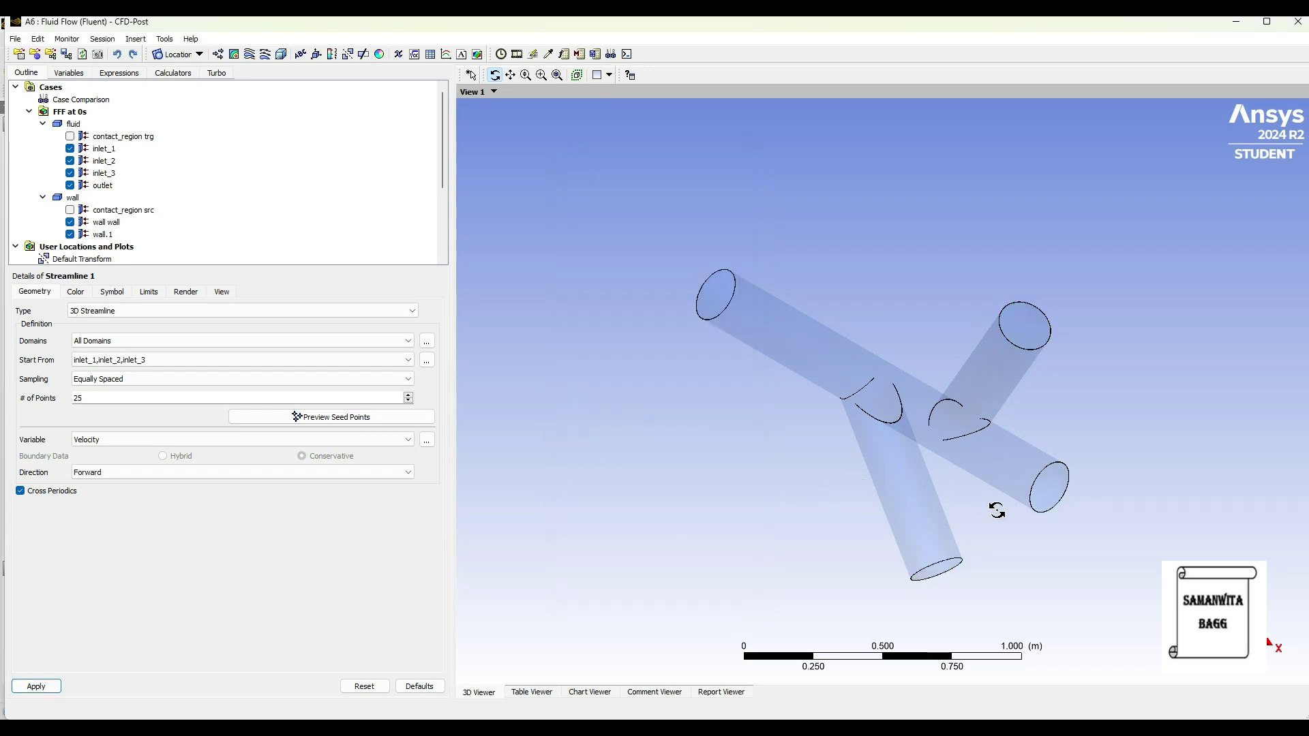
drag(986, 466, 781, 326)
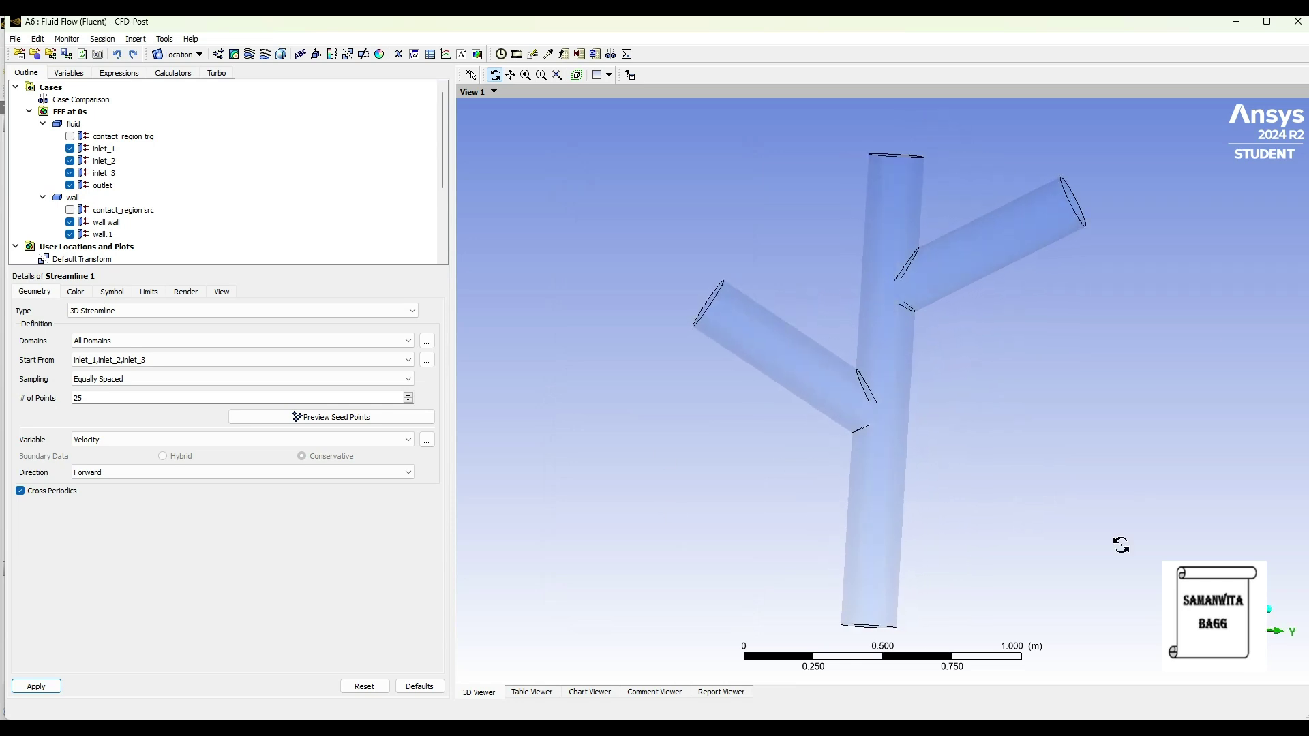
click(34, 689)
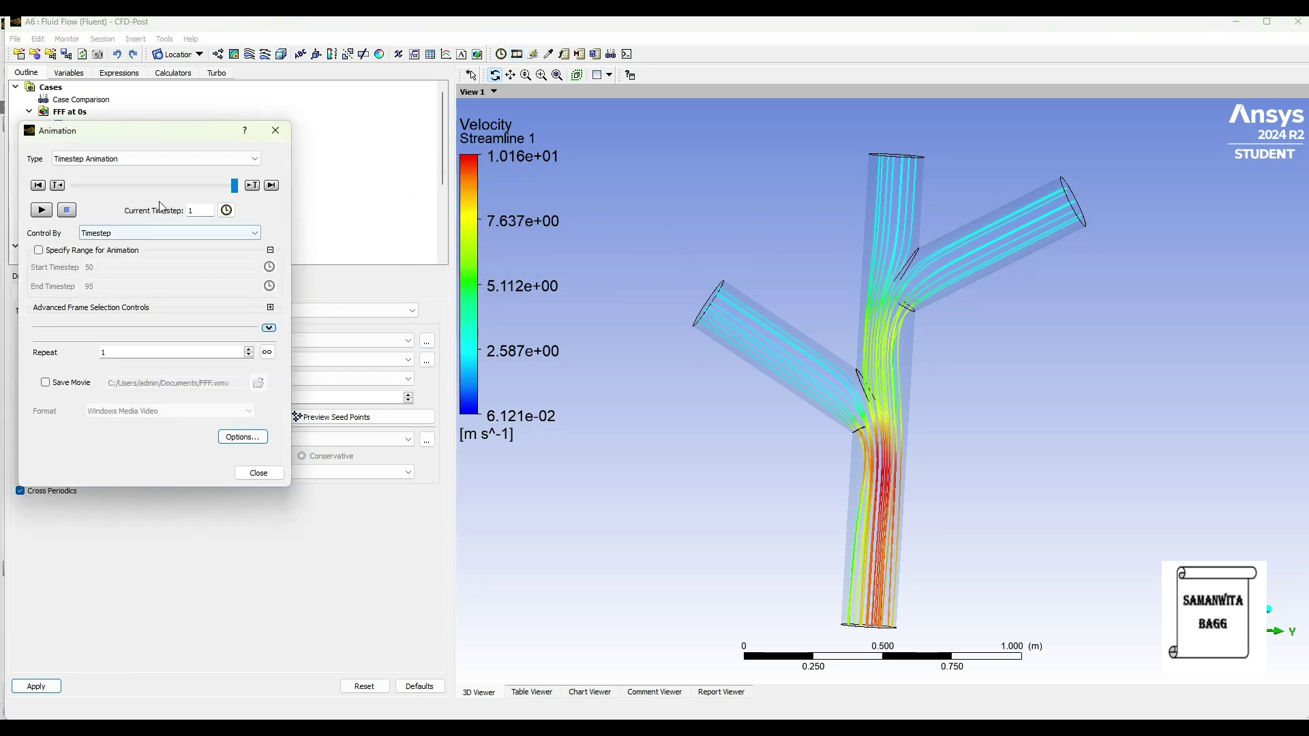
- Play a non-infinite Sweep Animation of Streamline 1, then close the Animation dialog
click(233, 159)
click(140, 179)
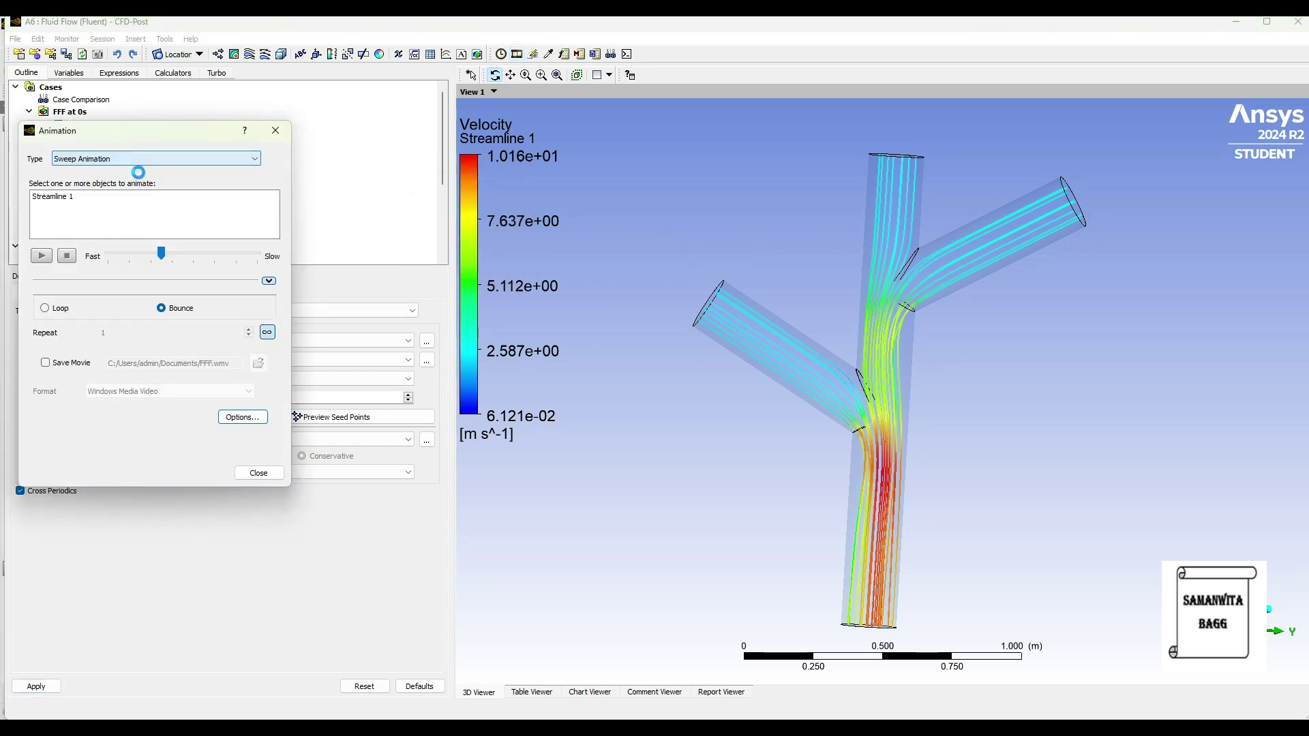
click(87, 199)
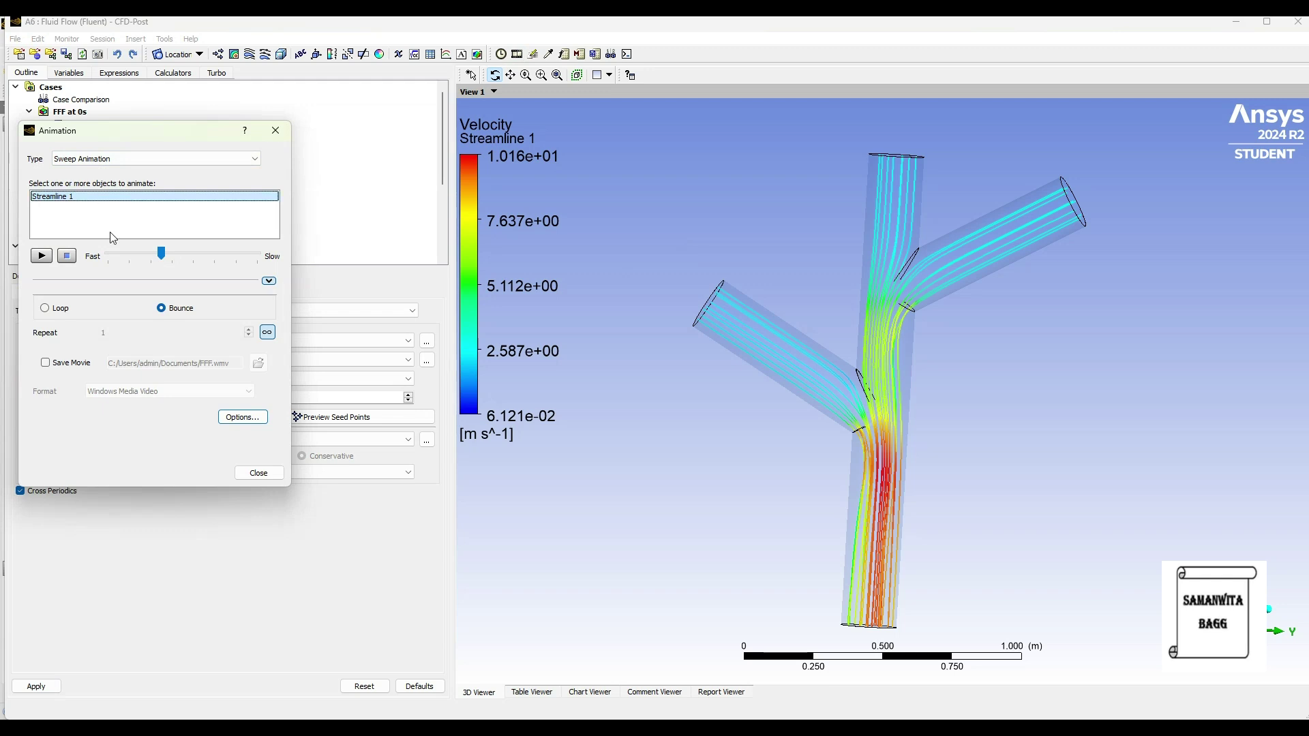
click(269, 335)
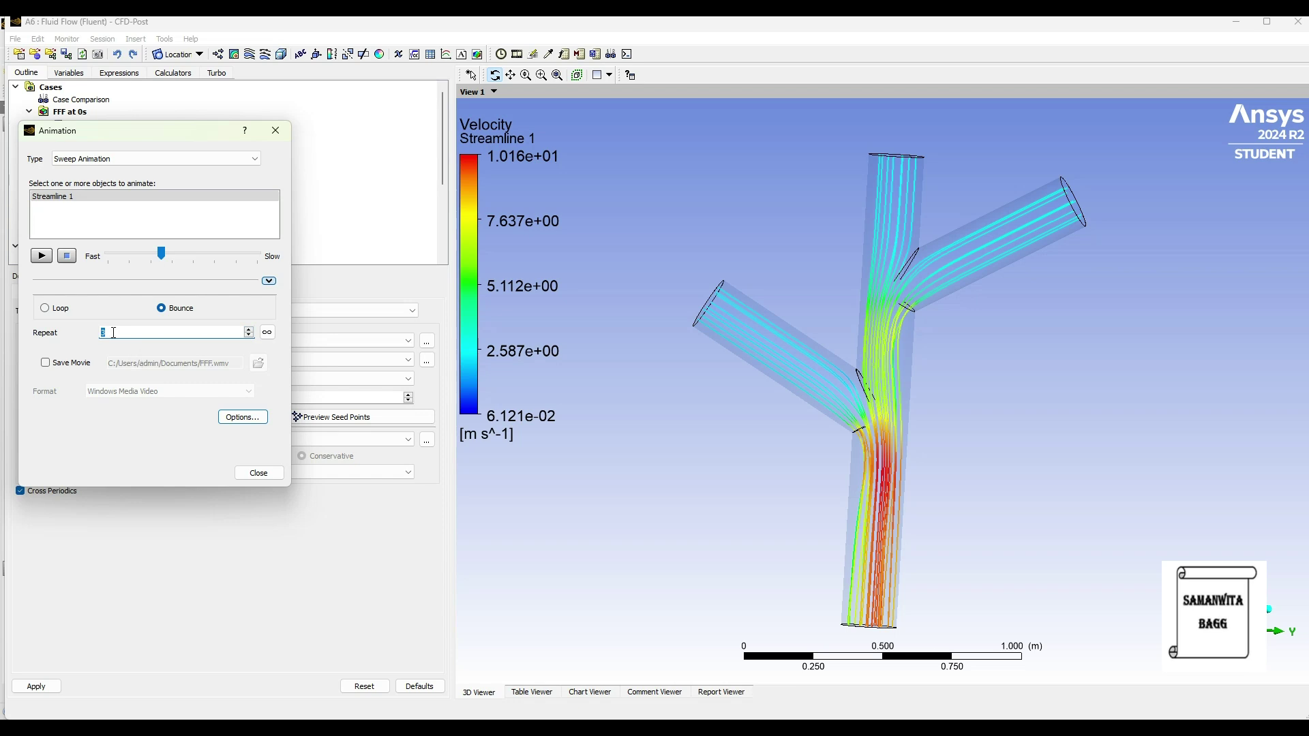
click(40, 256)
click(275, 130)
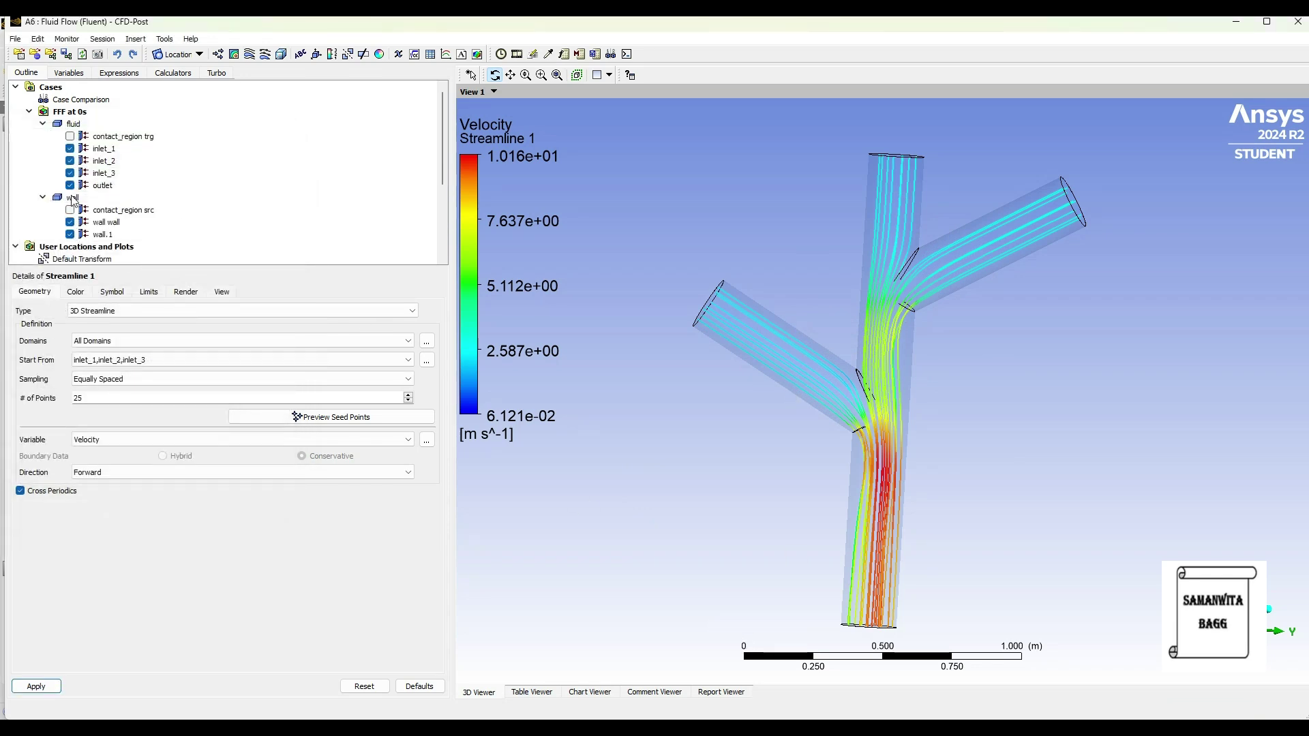
- Hide Streamline 1 and apply Contour 1, a Local-range pressure contour on contact_region trg
scroll(74, 201, down, 1)
click(43, 247)
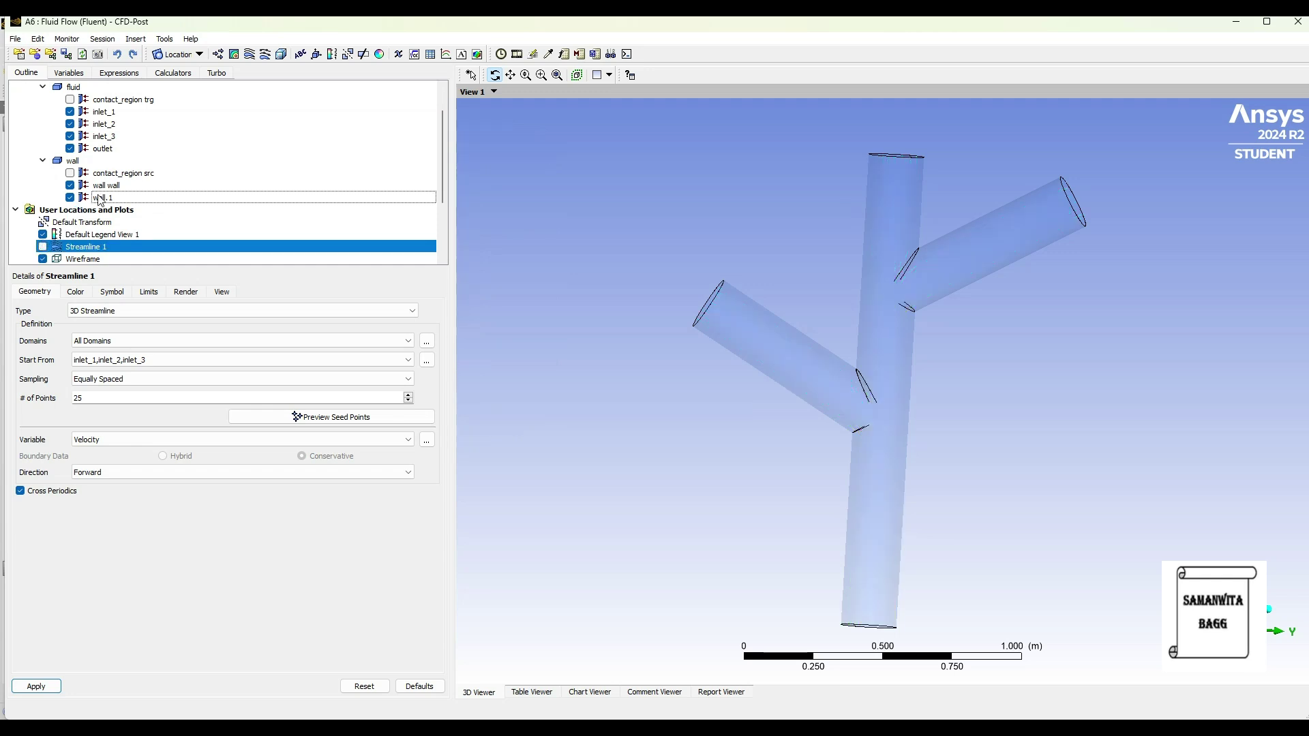
click(235, 55)
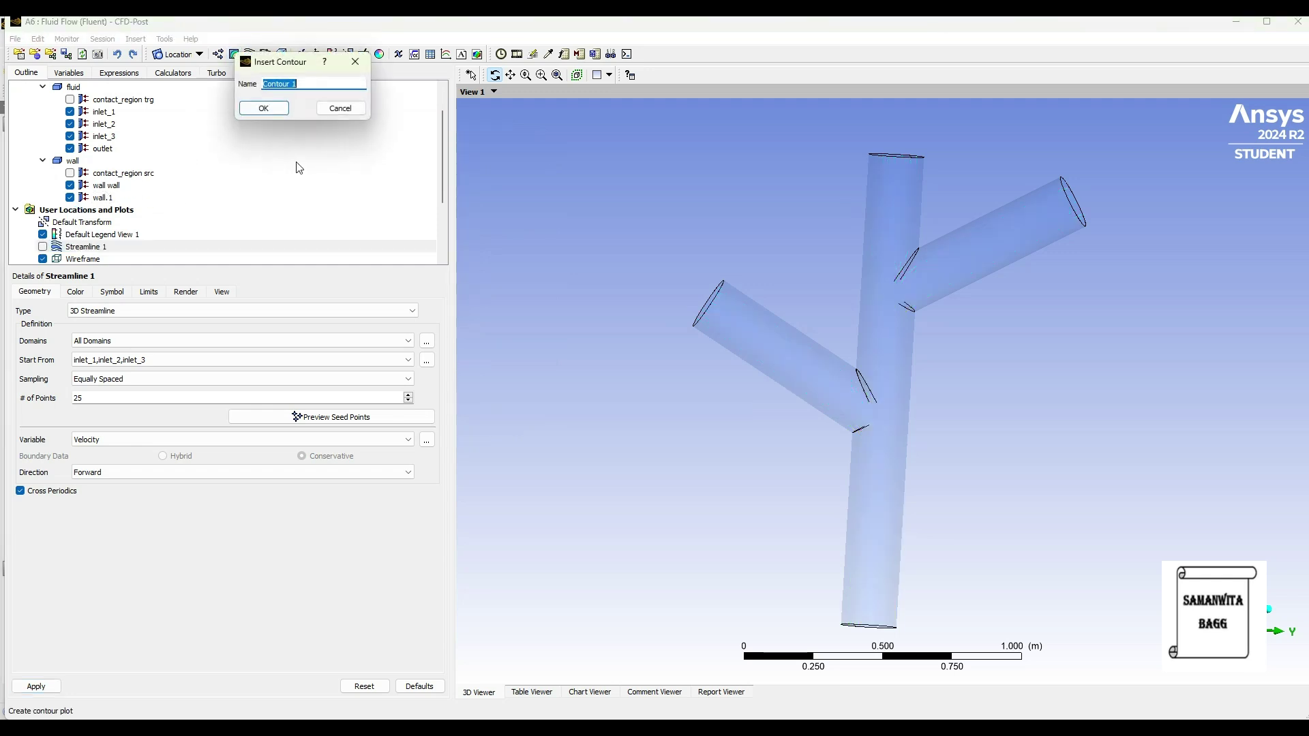
click(272, 109)
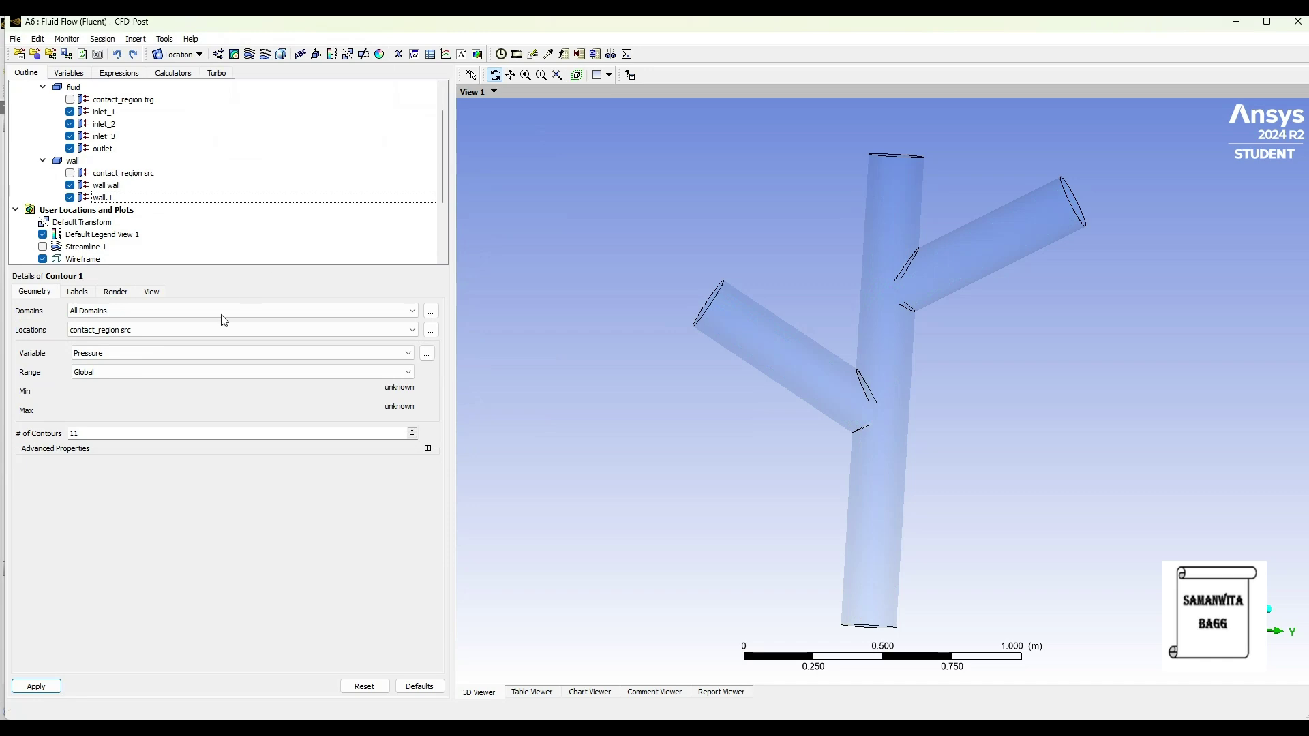
click(413, 329)
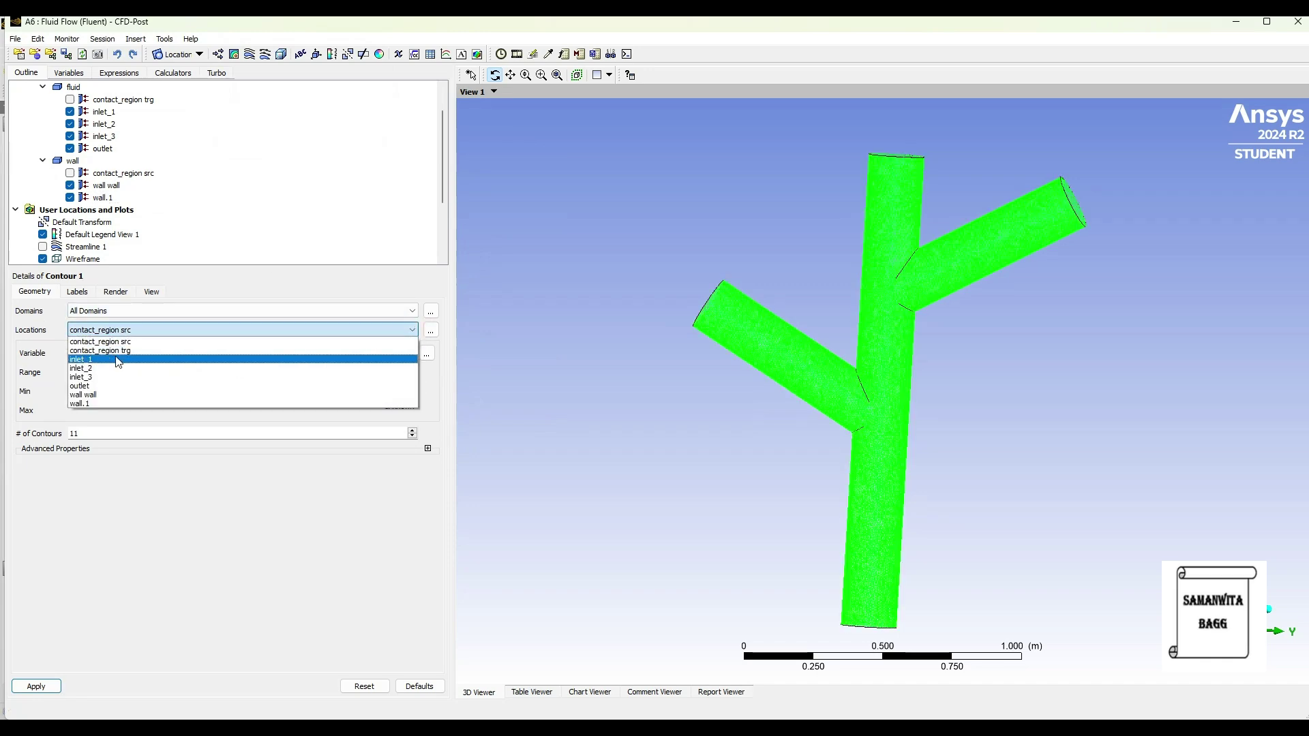
click(117, 352)
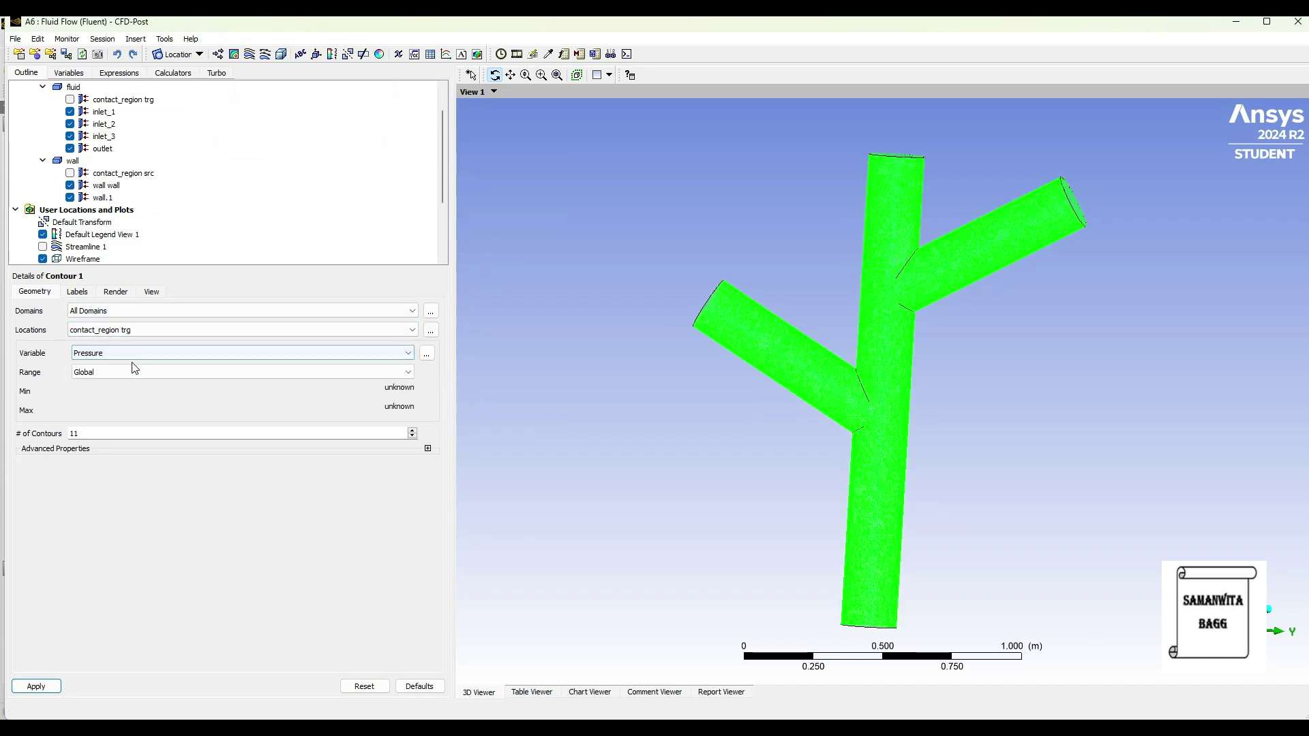
click(407, 372)
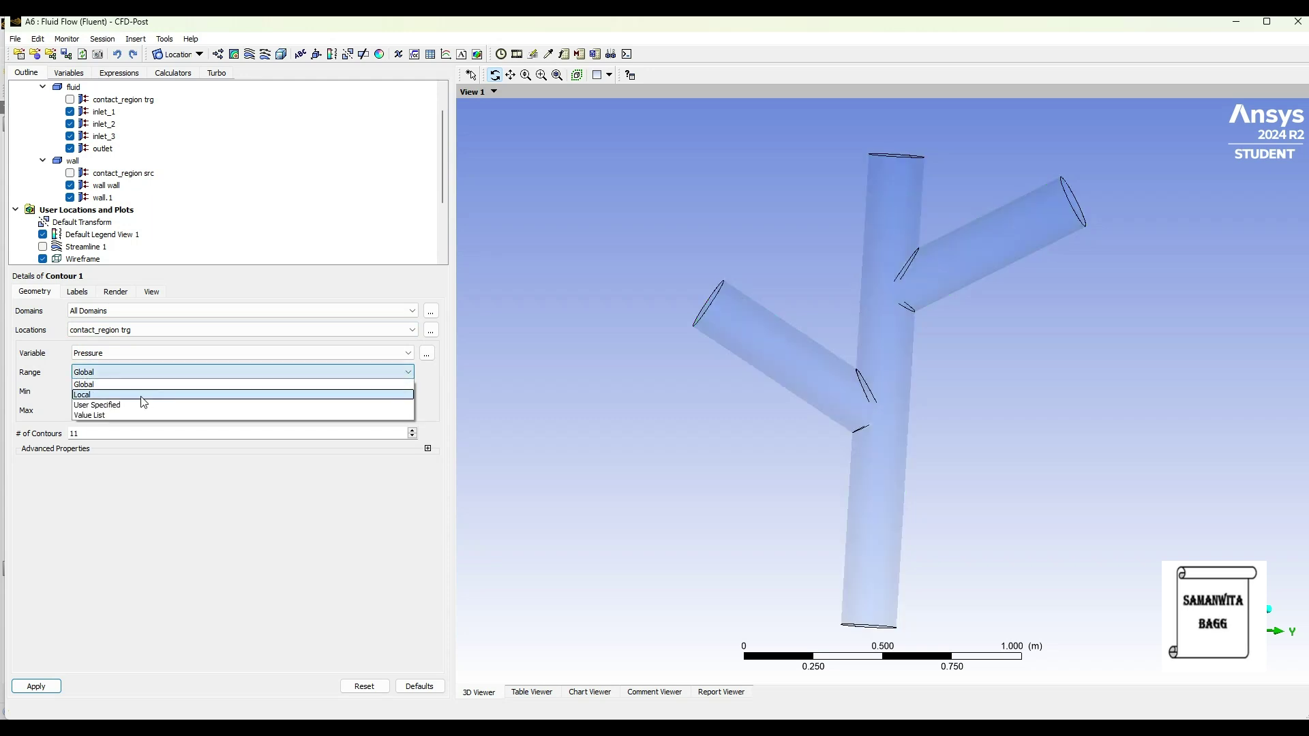
click(144, 397)
click(36, 686)
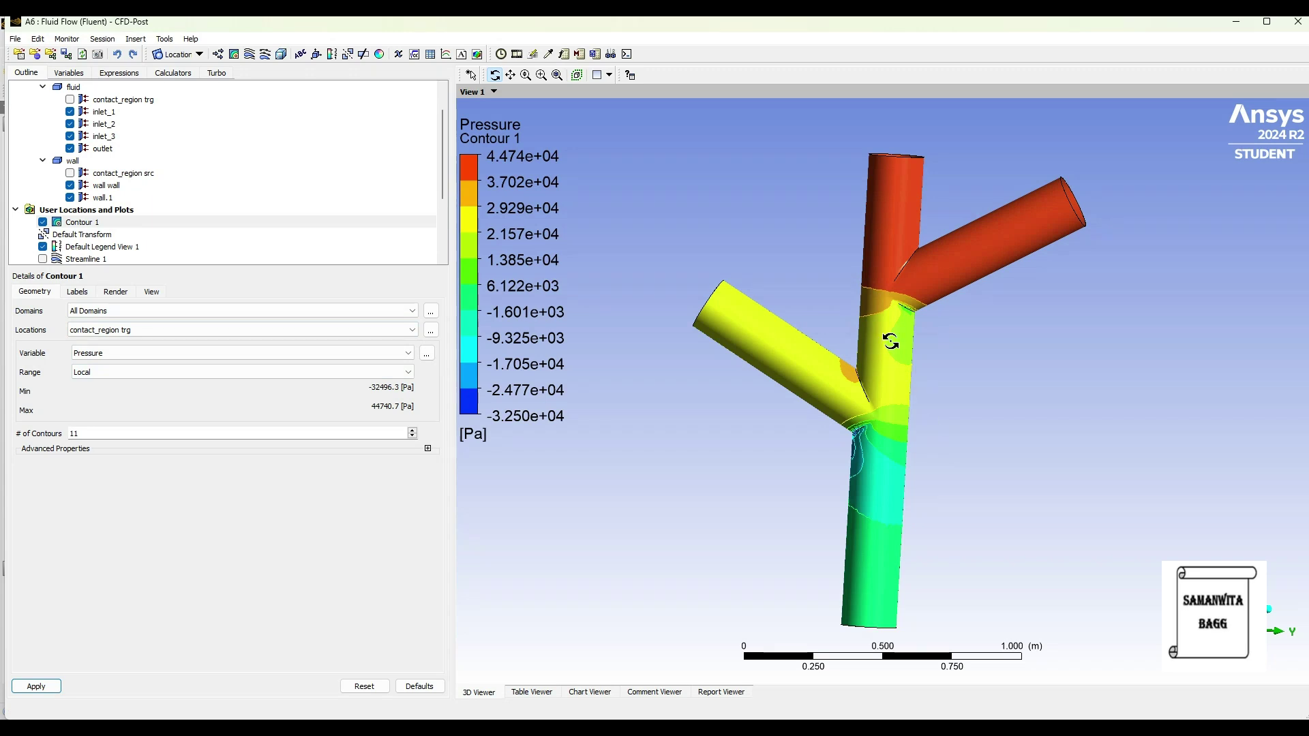
click(117, 294)
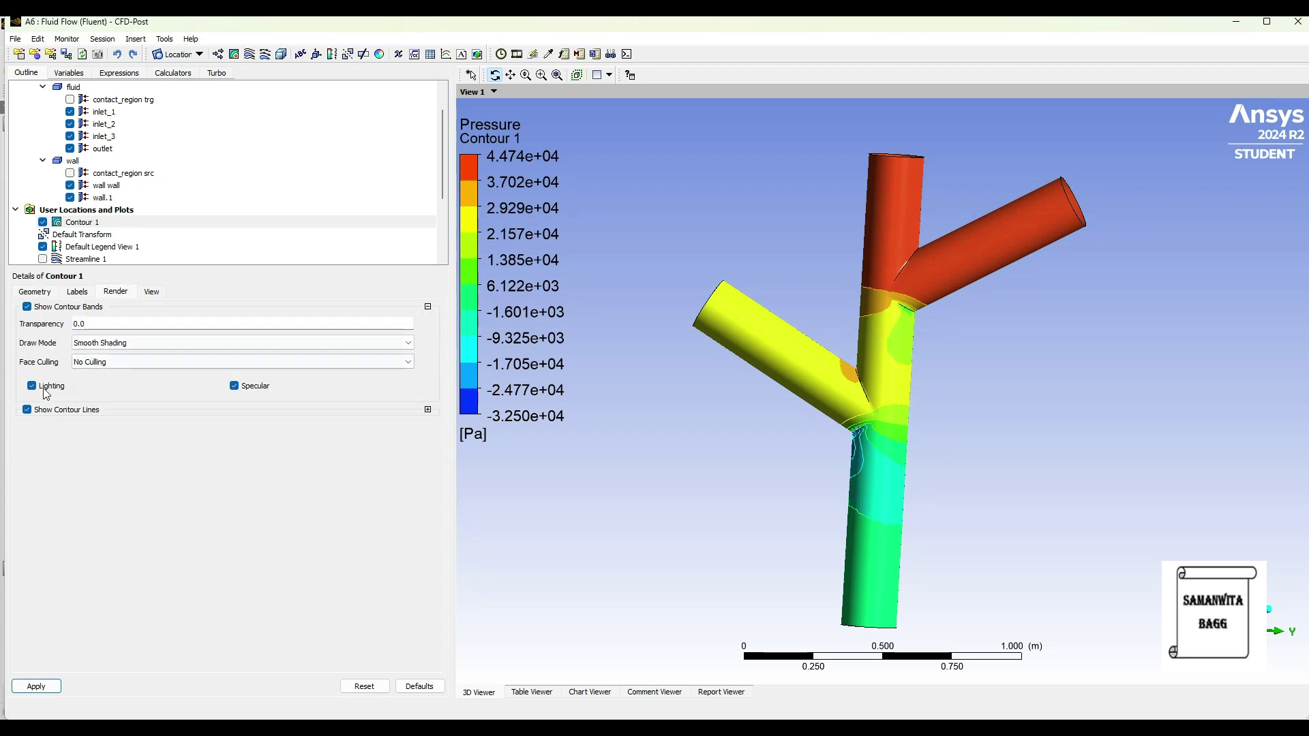
click(36, 687)
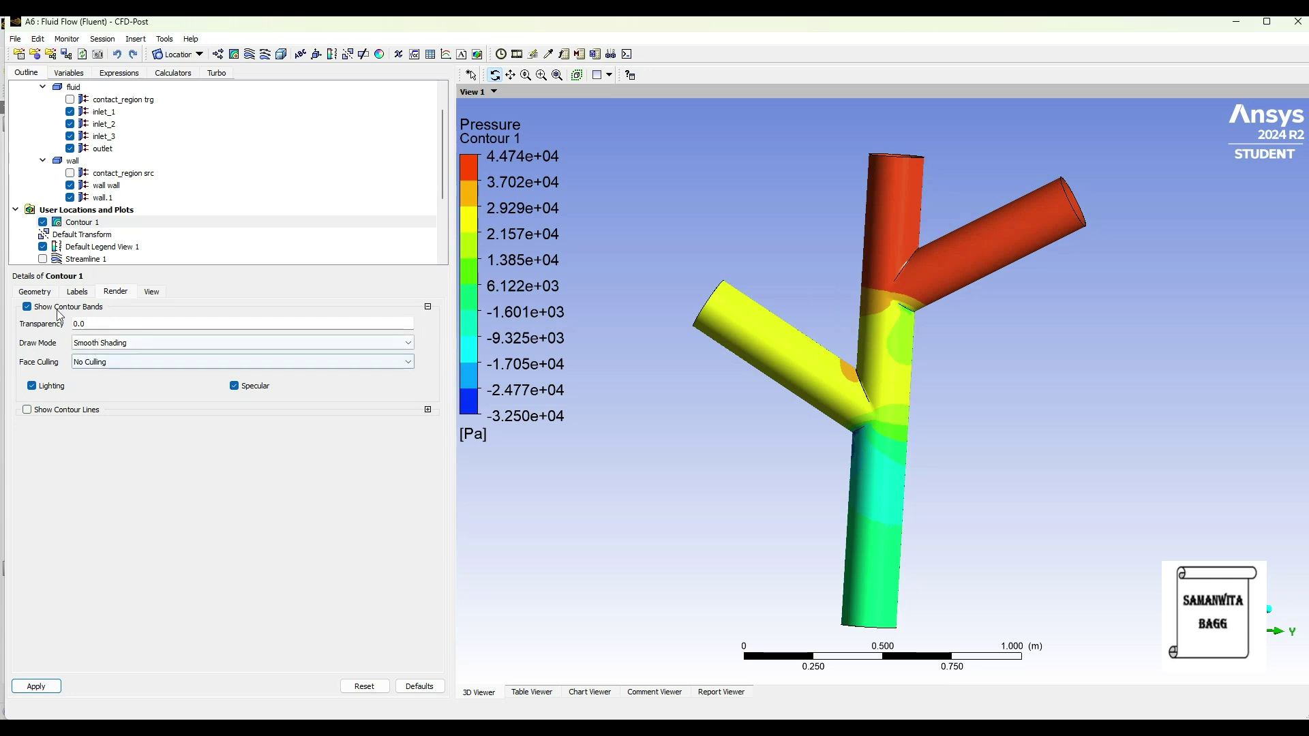
click(42, 294)
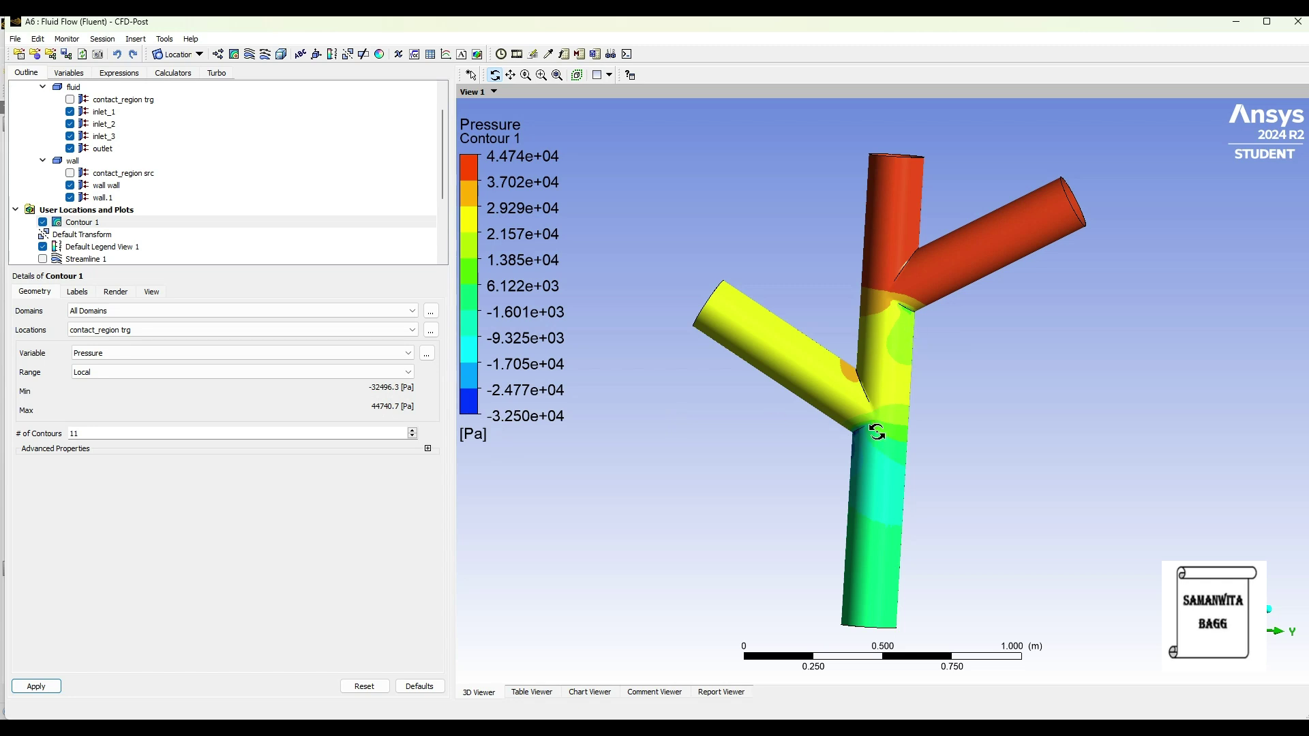
- Zoom and orbit the pressure-contoured pipe to view the branches and the outlet end
scroll(874, 440, up, 1)
drag(875, 440, 903, 450)
drag(884, 386, 822, 307)
drag(869, 389, 886, 337)
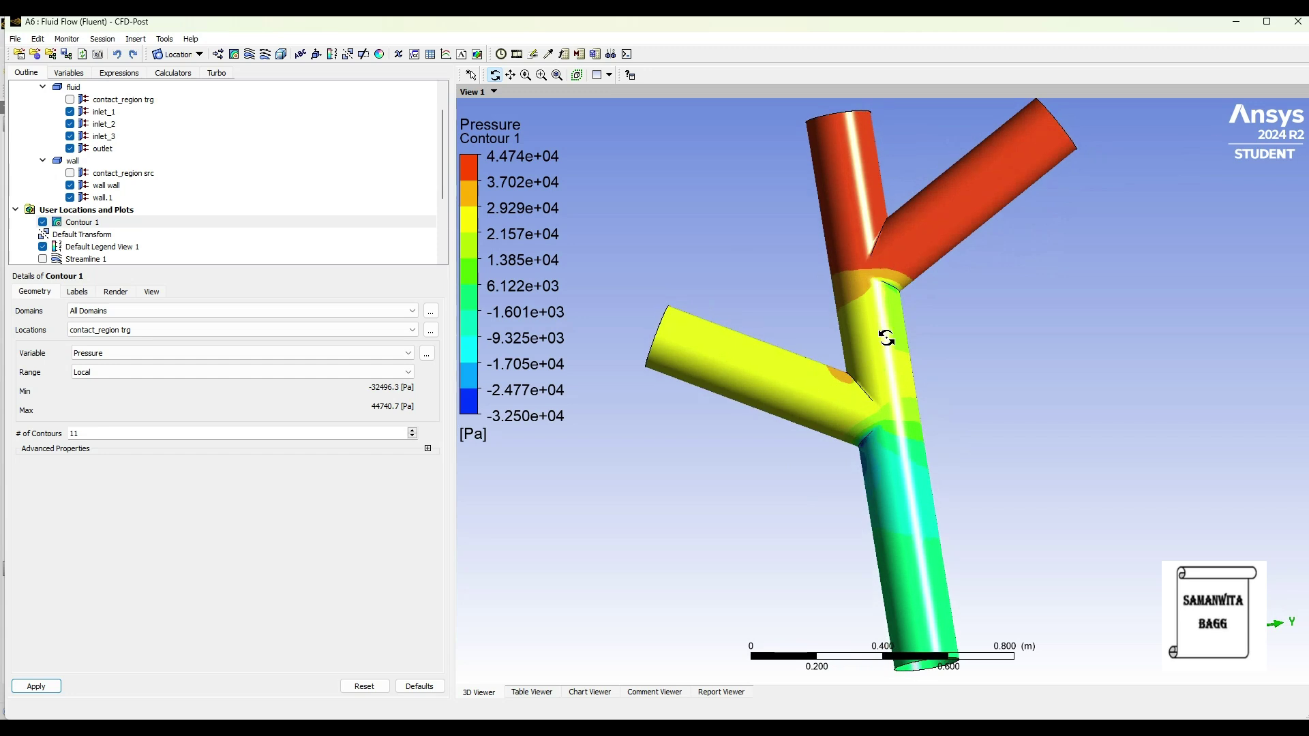
drag(861, 439, 930, 418)
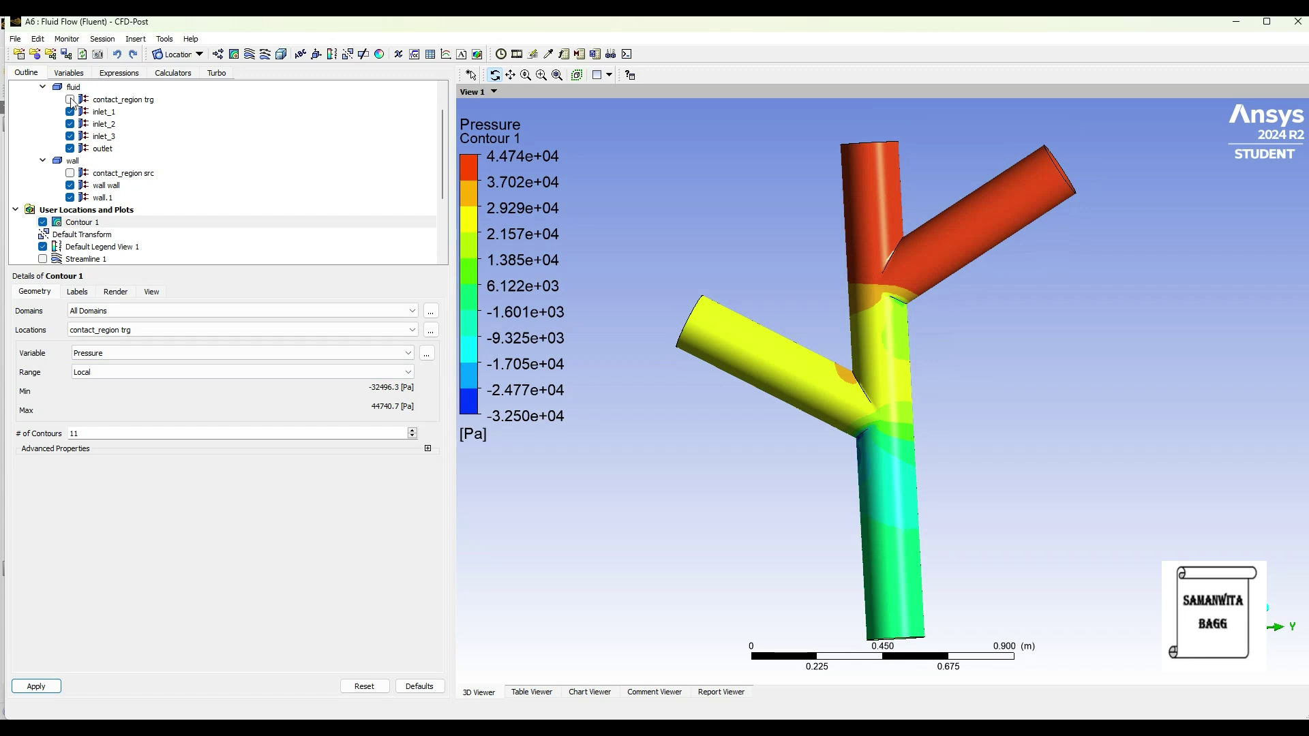
scroll(80, 173, down, 3)
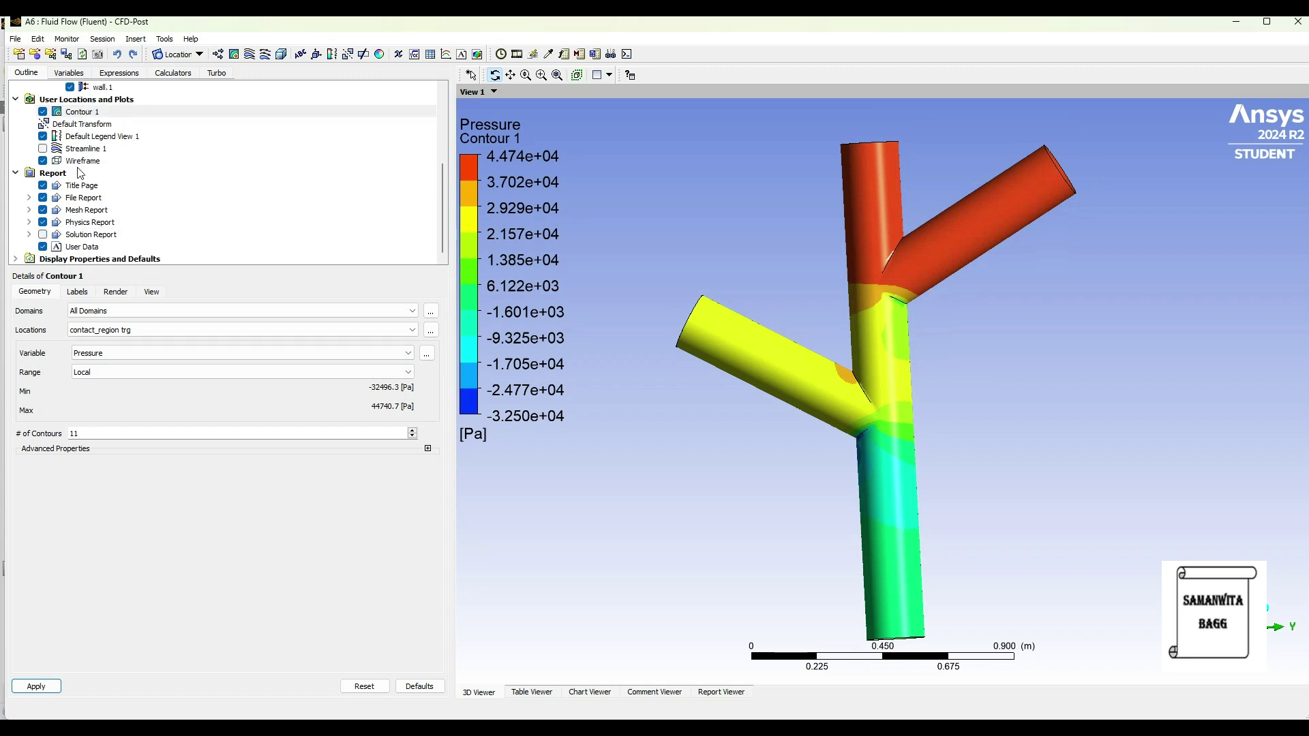
- Hide Contour 1 and insert Contour 2 located on contact_region trg
click(42, 112)
scroll(149, 193, up, 3)
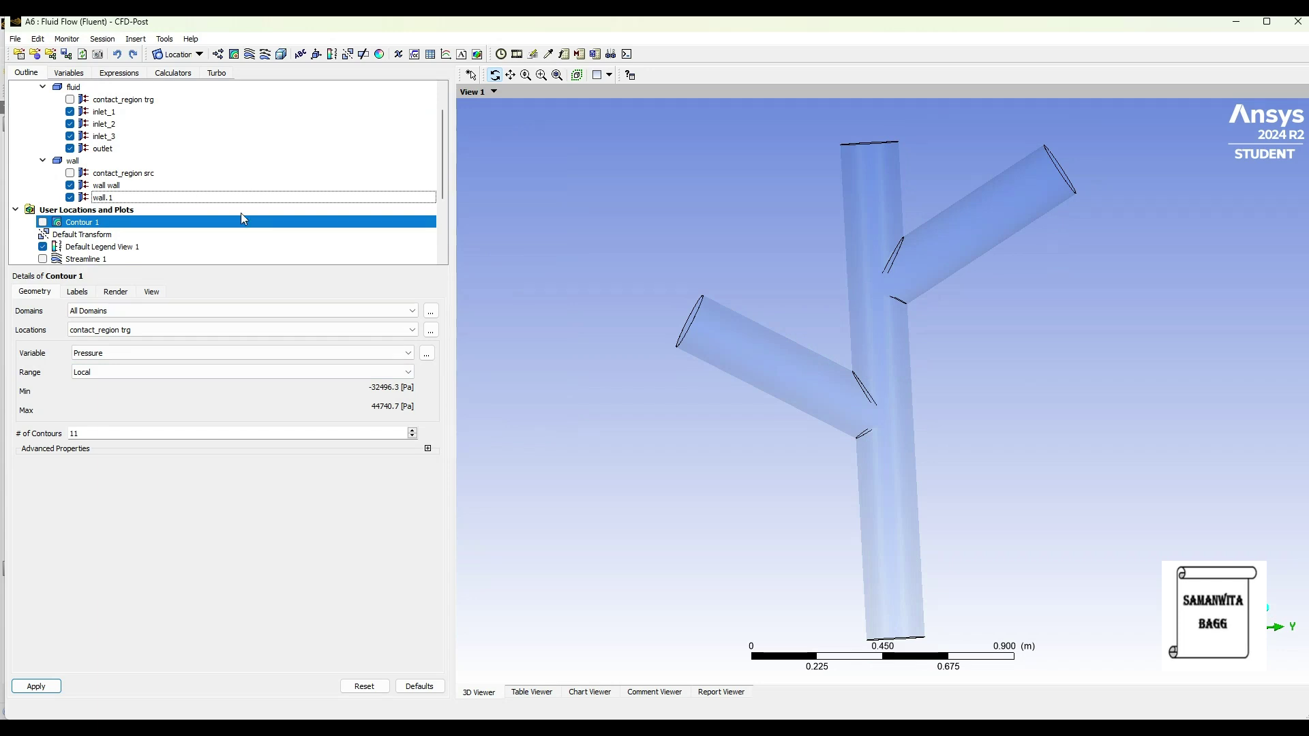
click(234, 54)
click(266, 108)
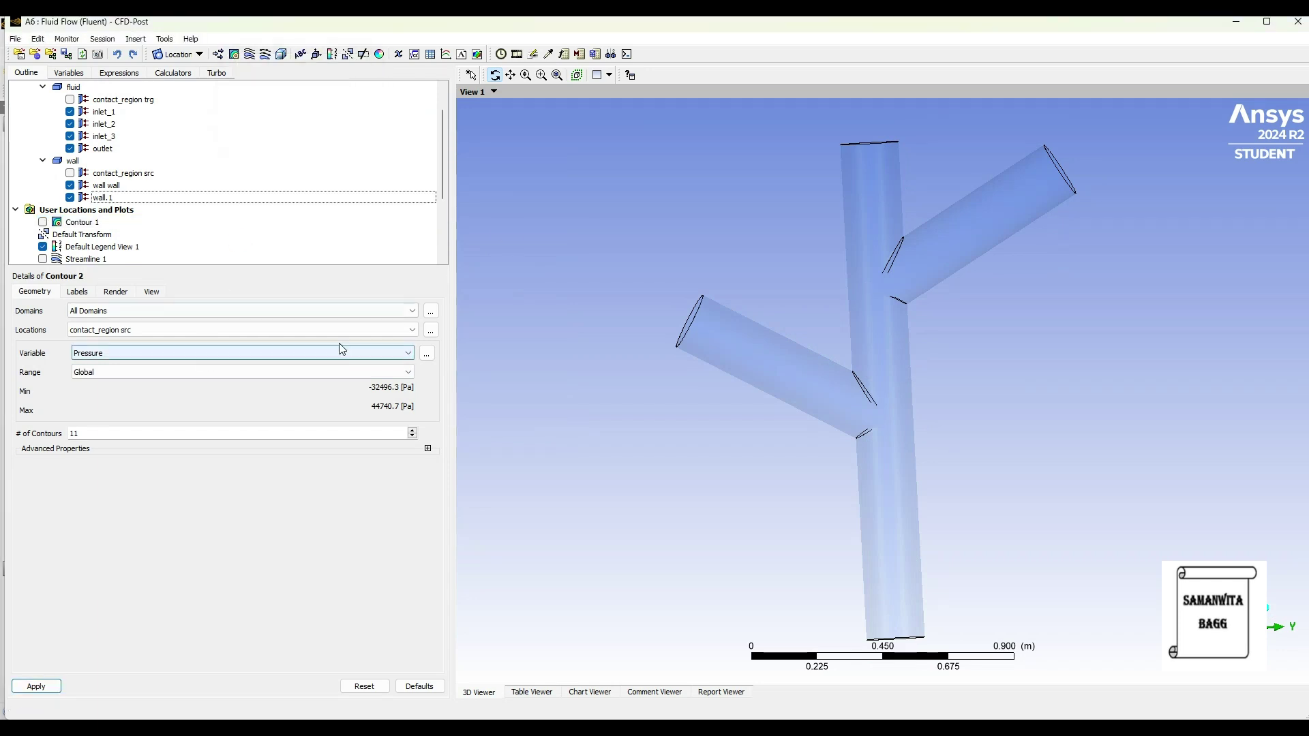
click(380, 334)
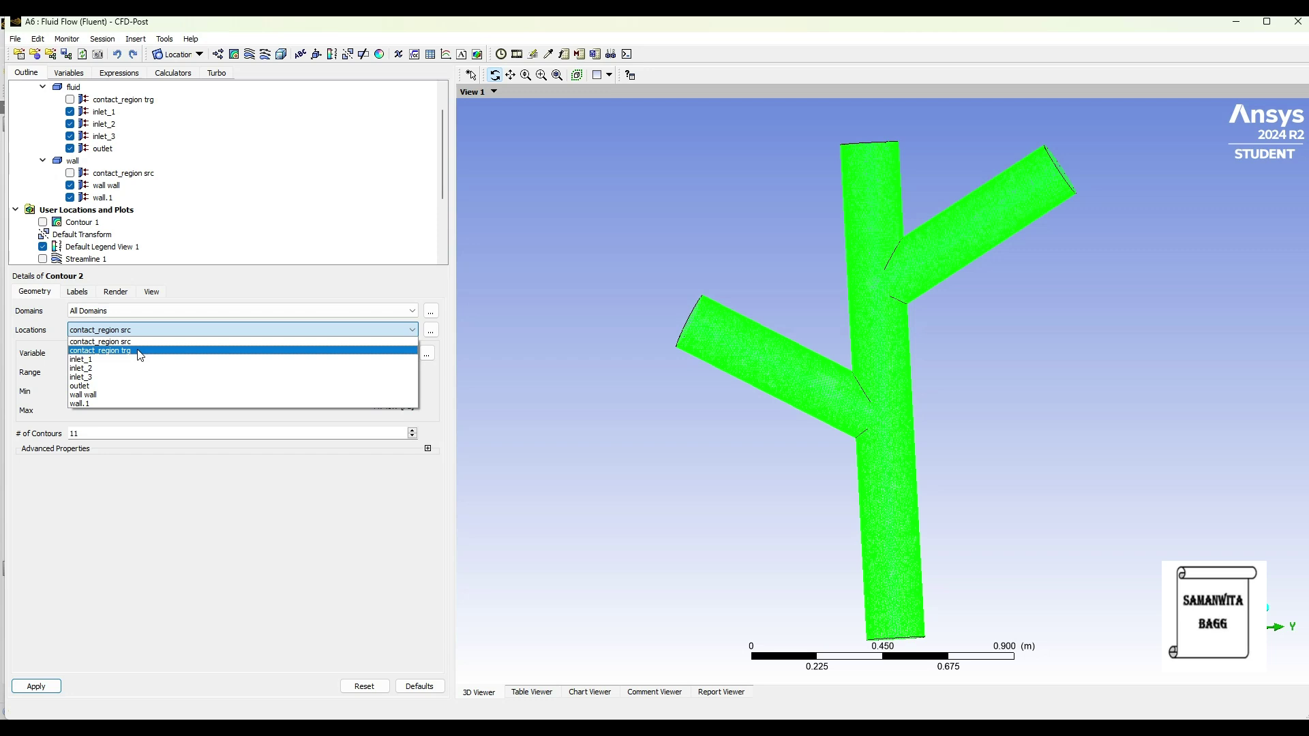
click(139, 352)
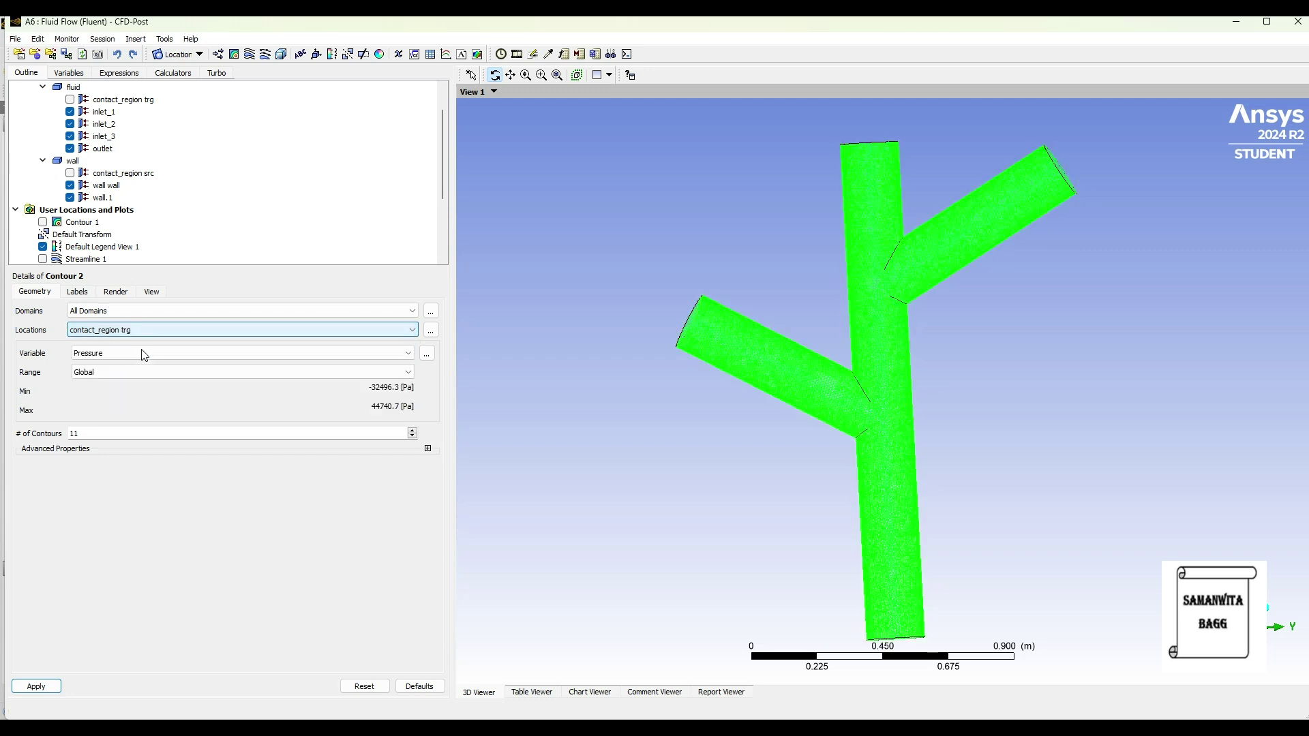
- Colour Contour 2 by Velocity with a Local range and apply it
click(175, 353)
click(133, 423)
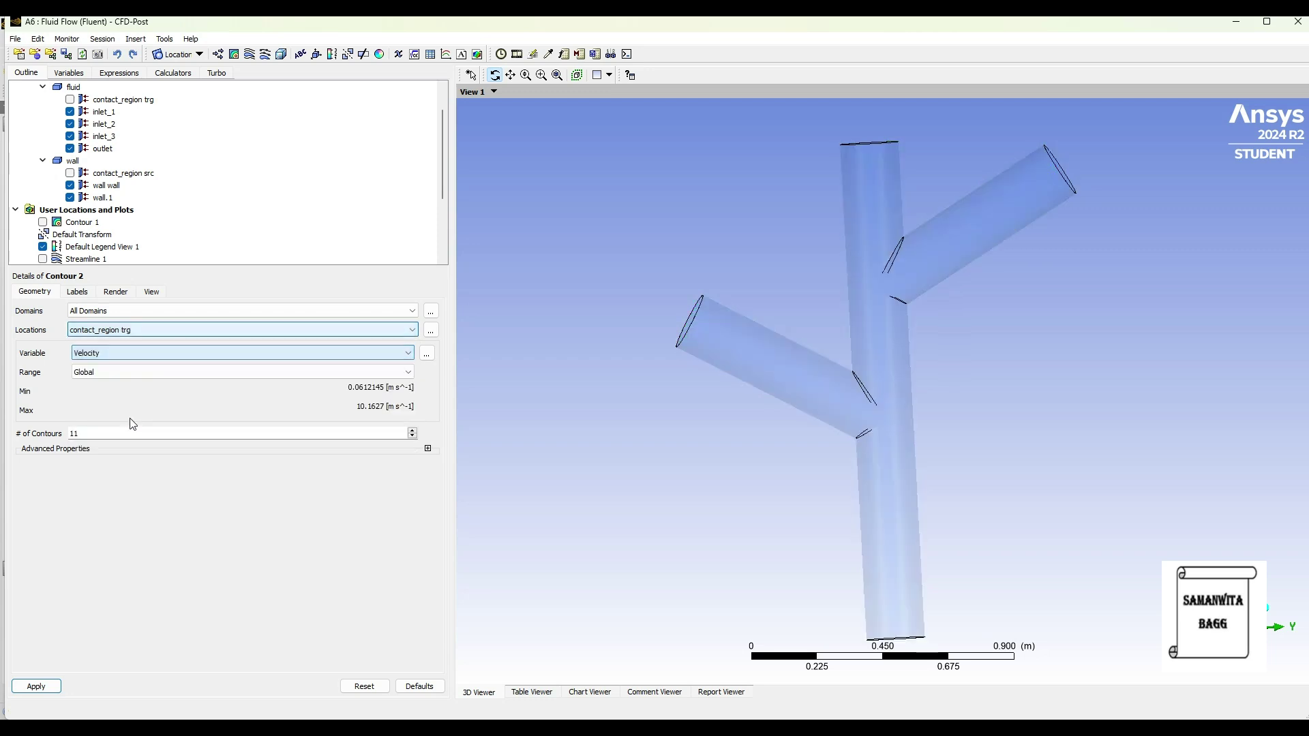
click(334, 372)
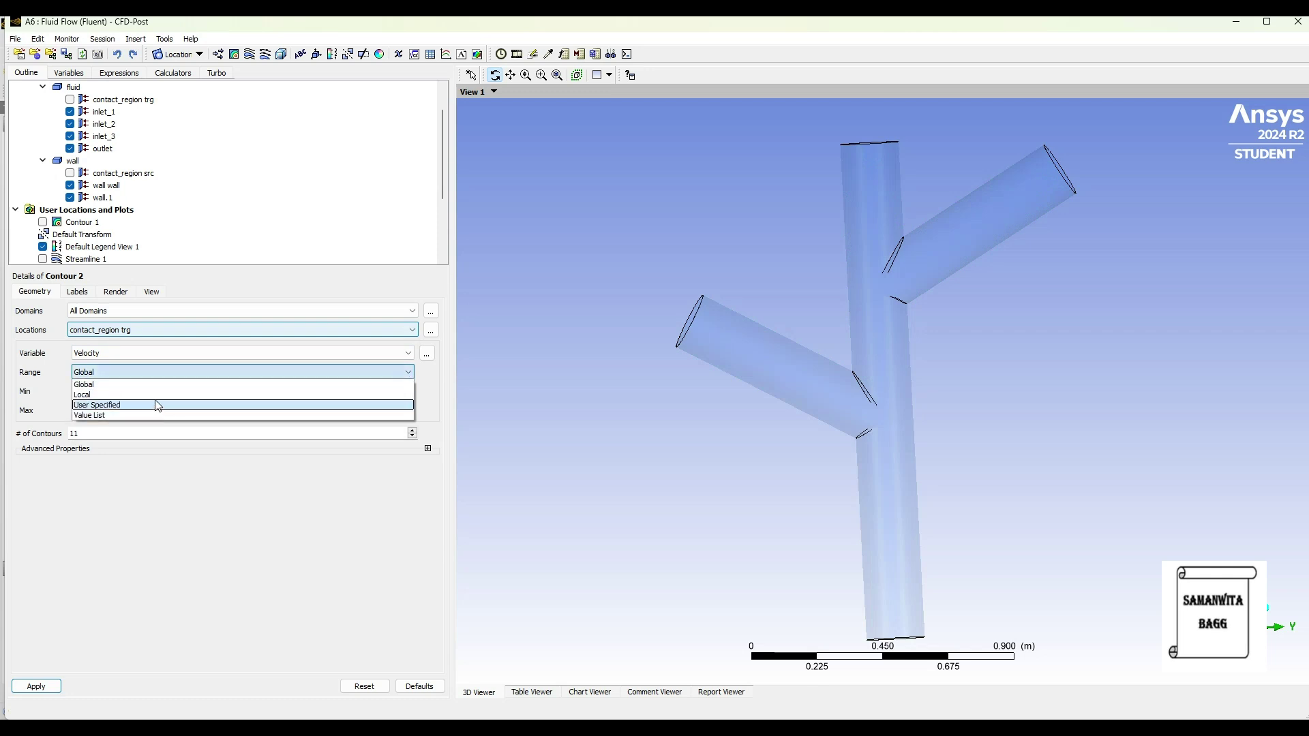
click(136, 394)
click(120, 293)
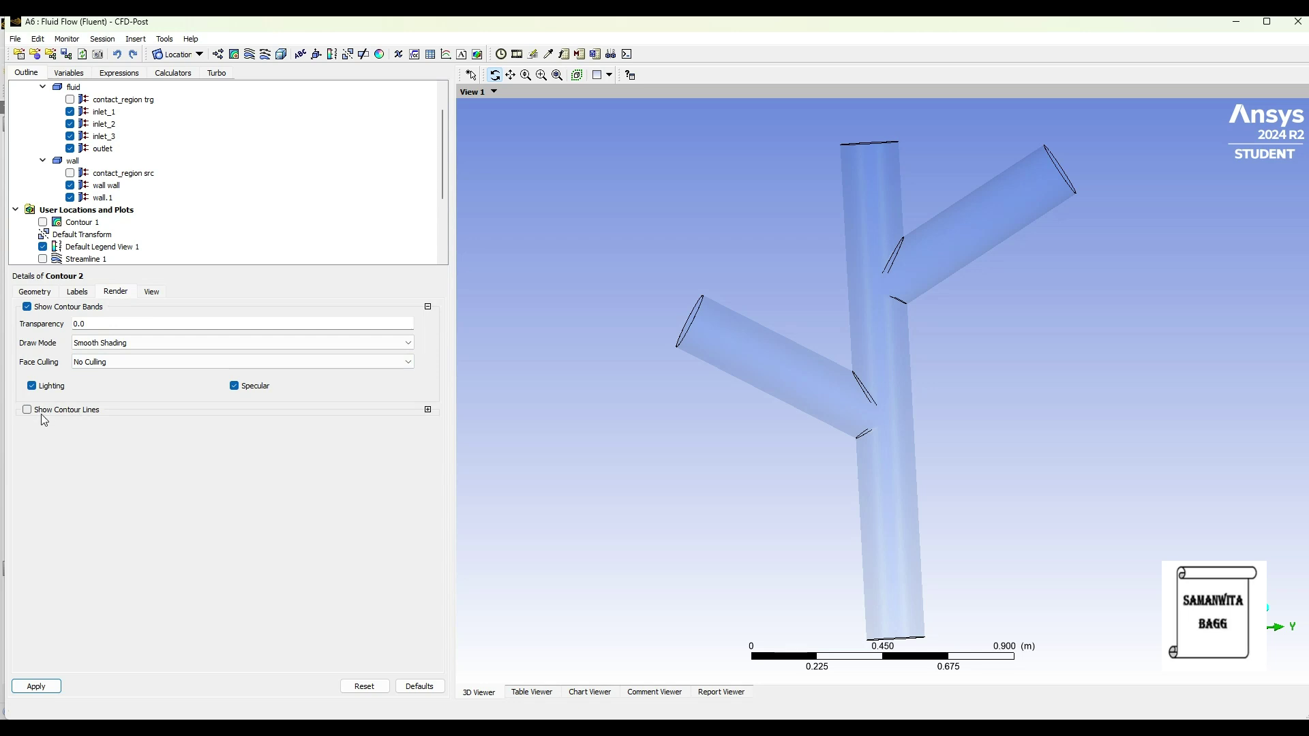
click(34, 292)
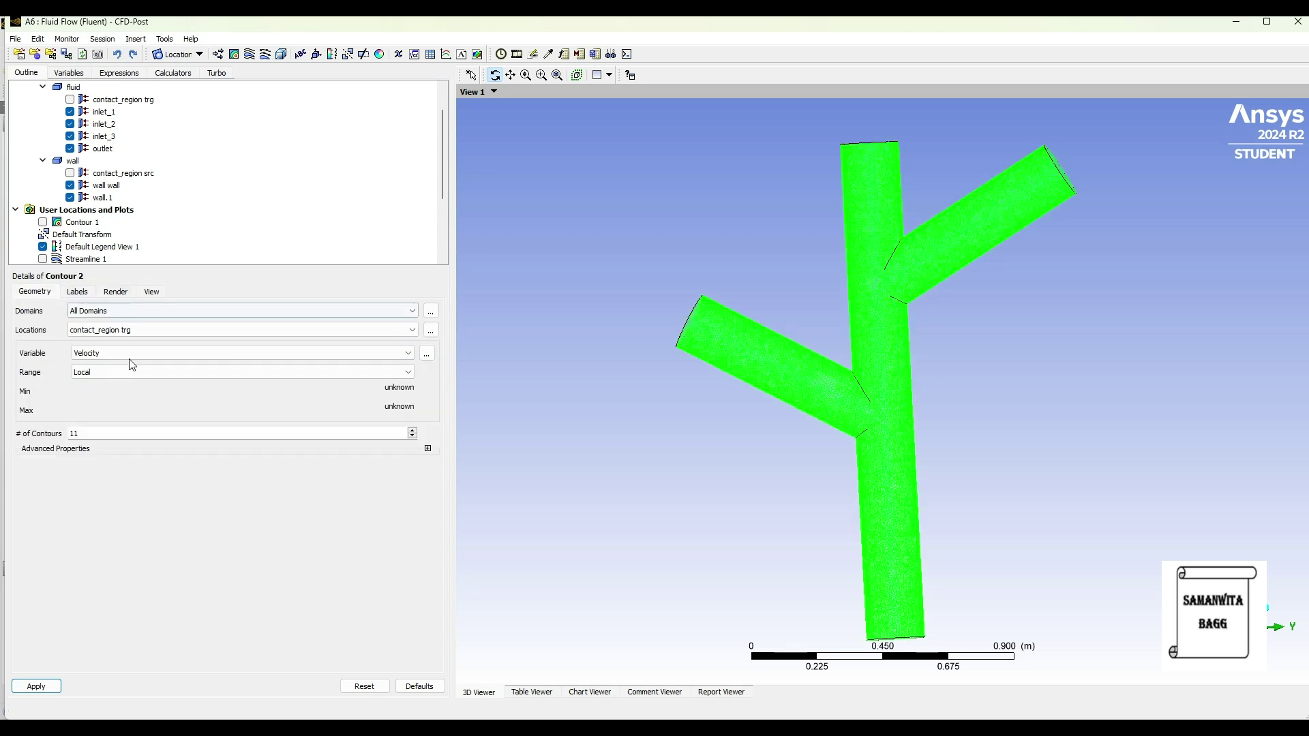
click(36, 685)
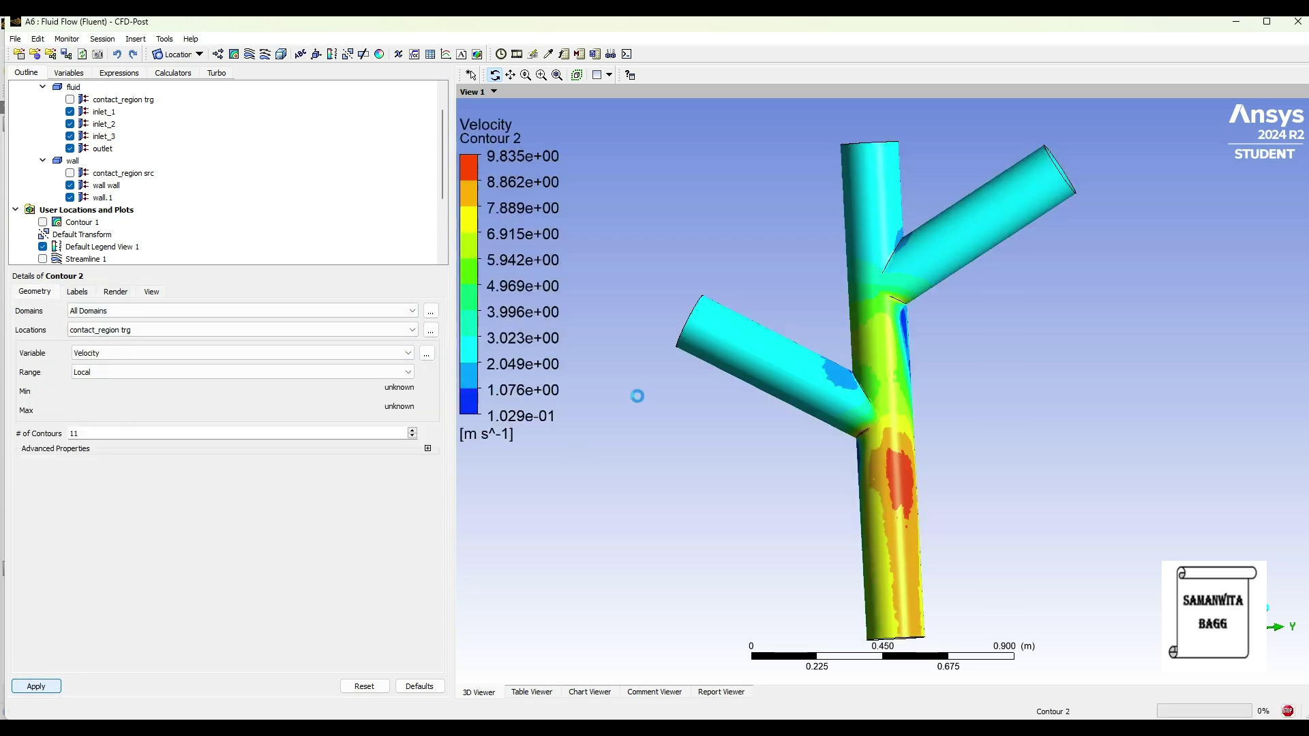